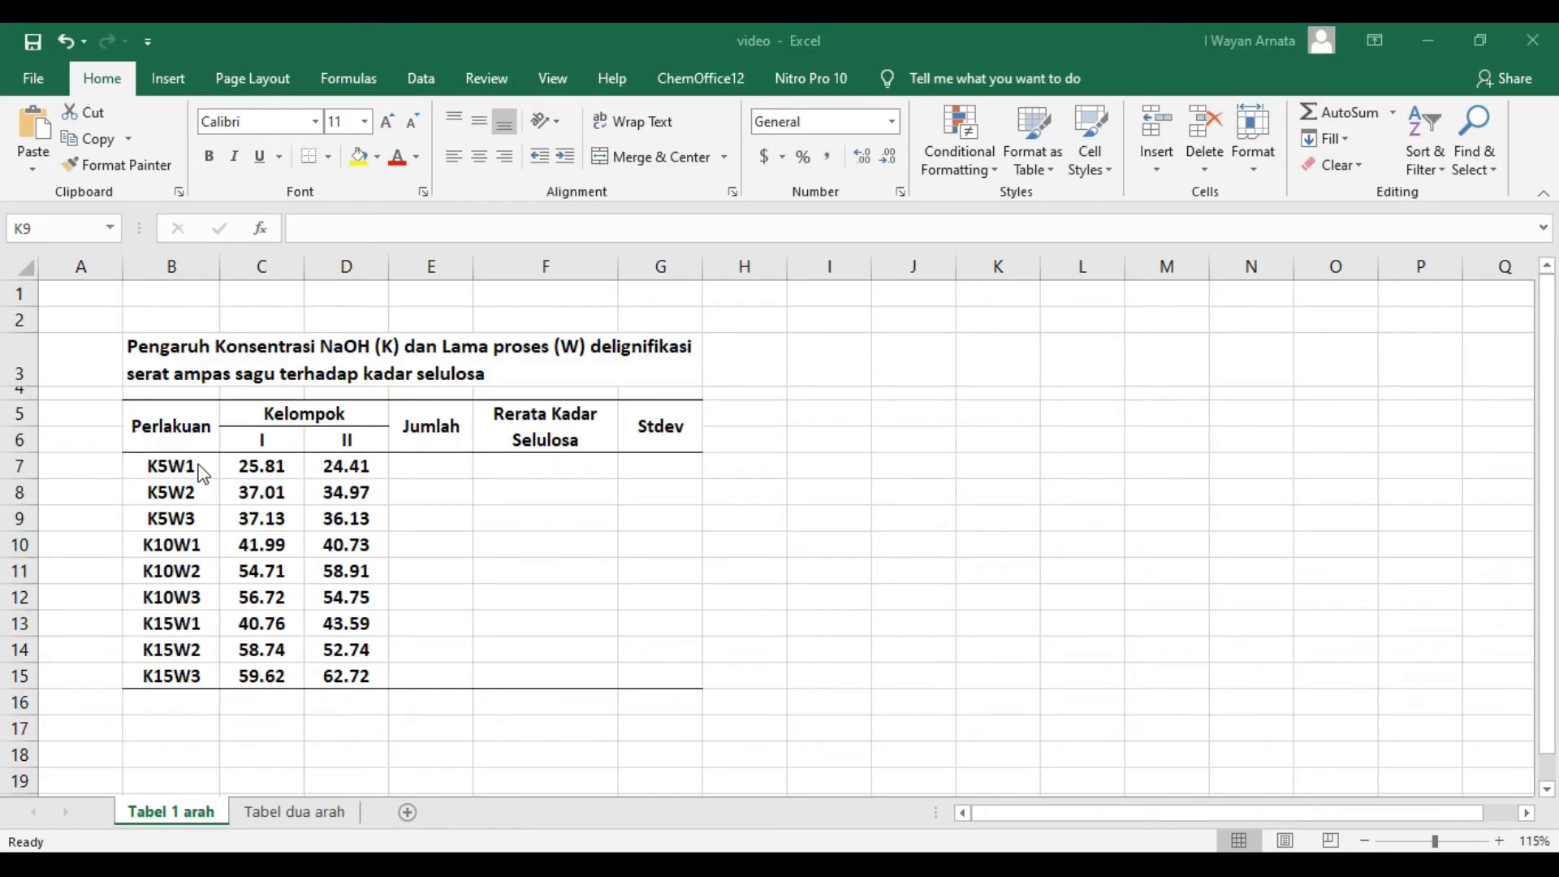
Step: Enter a SUM formula over C7:D7 in the Jumlah cell E7 for treatment K5W1
{"action": "left_click", "coordinate": [424, 465]}
{"action": "left_click", "coordinate": [424, 465]}
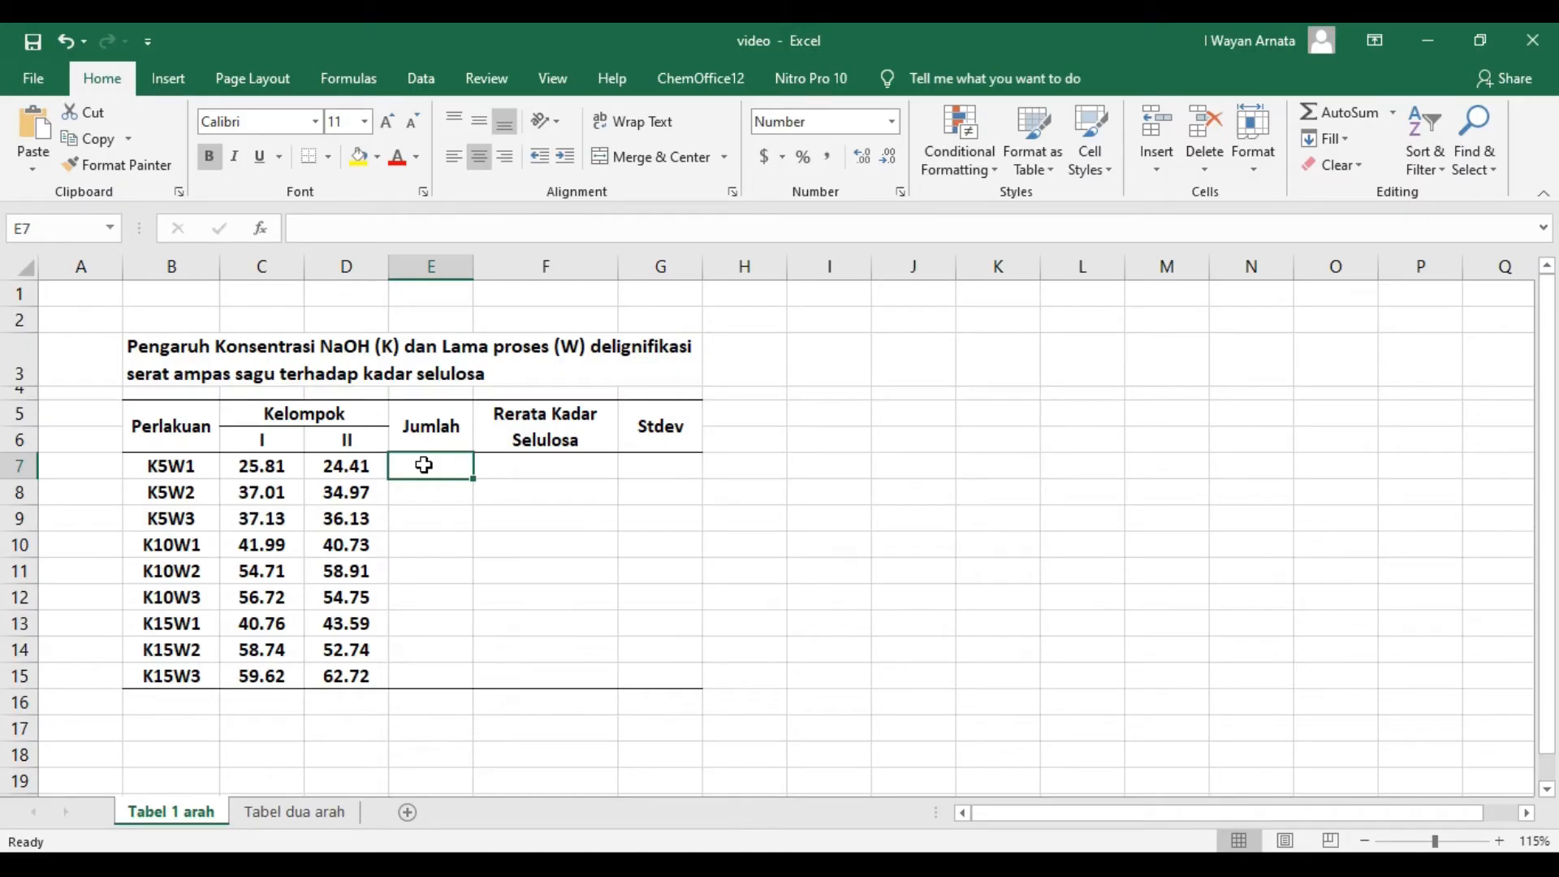
{"action": "type", "text": "=sum("}
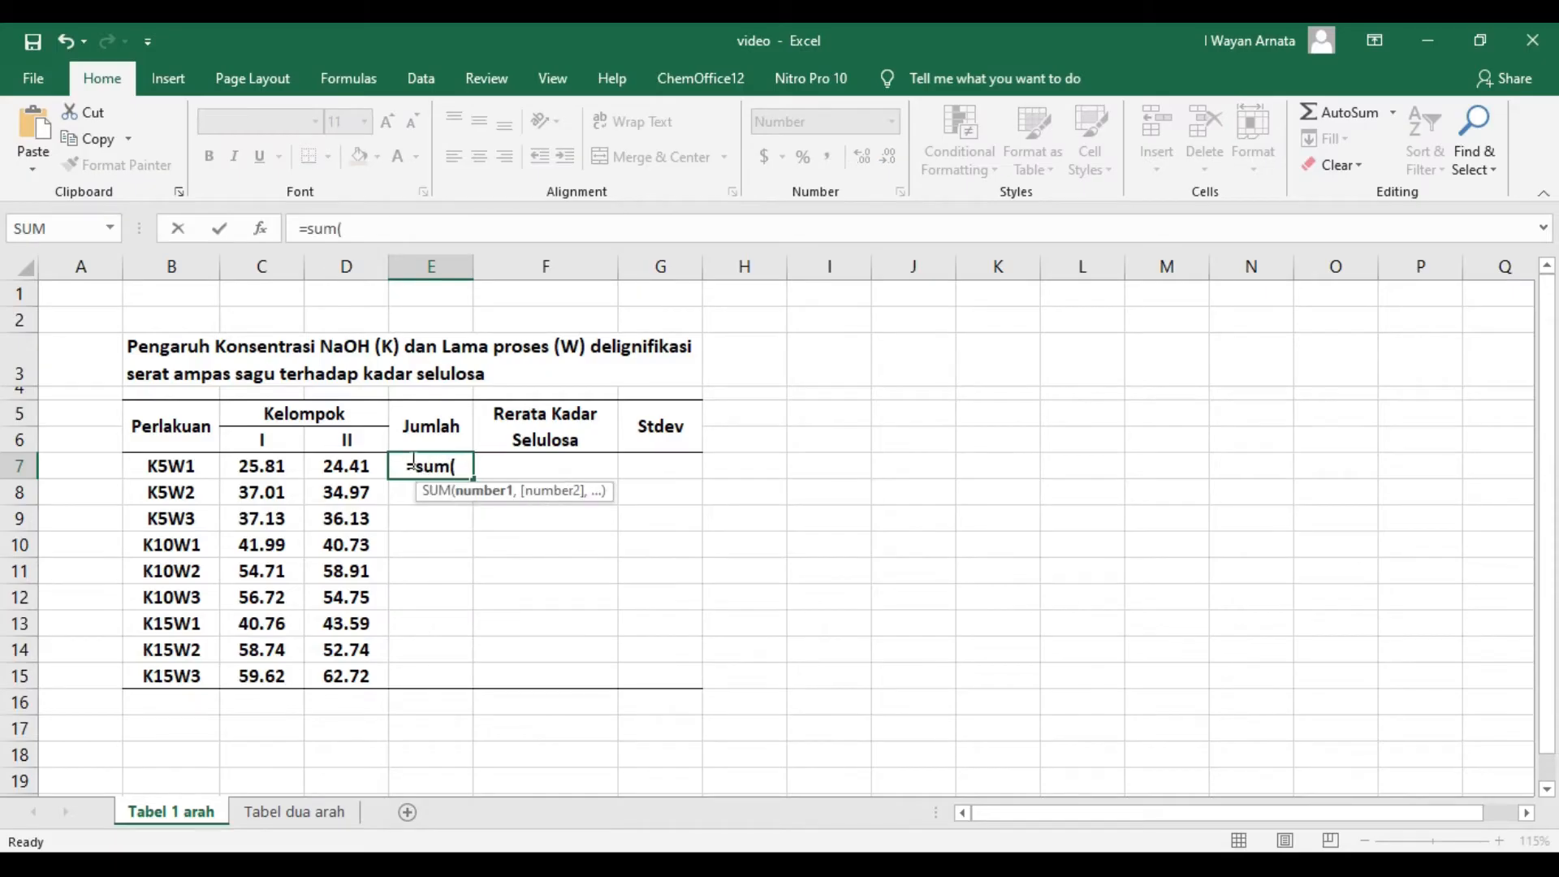
{"action": "left_click_drag", "start_coordinate": [241, 466], "coordinate": [327, 465]}
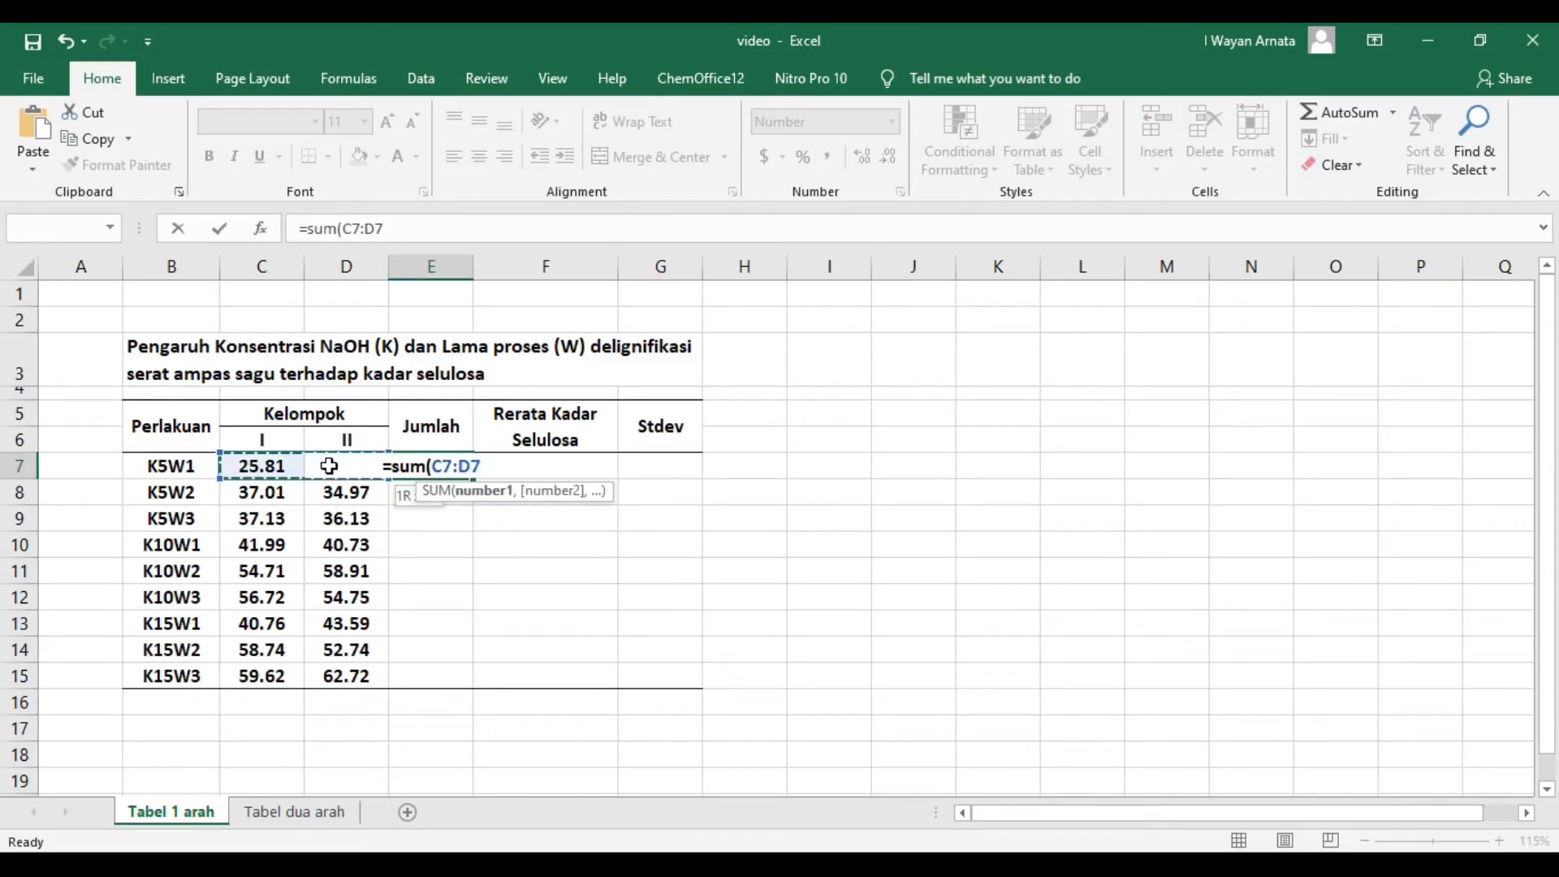
{"action": "type", "text": ")"}
{"action": "key", "text": "Return"}
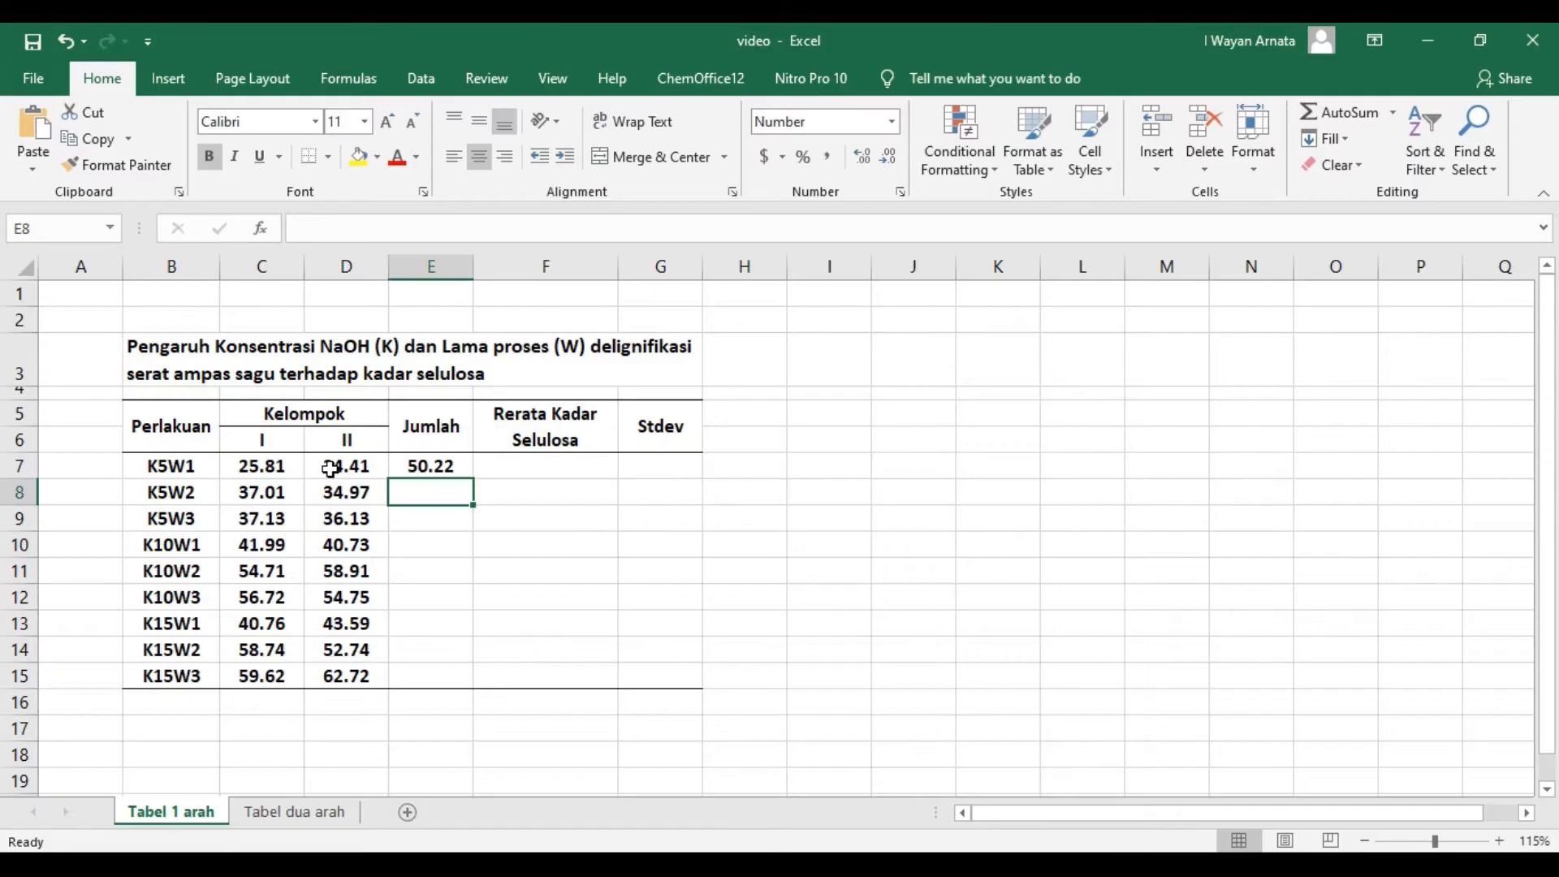
Step: Enter an AVERAGE formula over C7:D7 in the Rerata Kadar Selulosa cell F7
{"action": "left_click", "coordinate": [525, 470]}
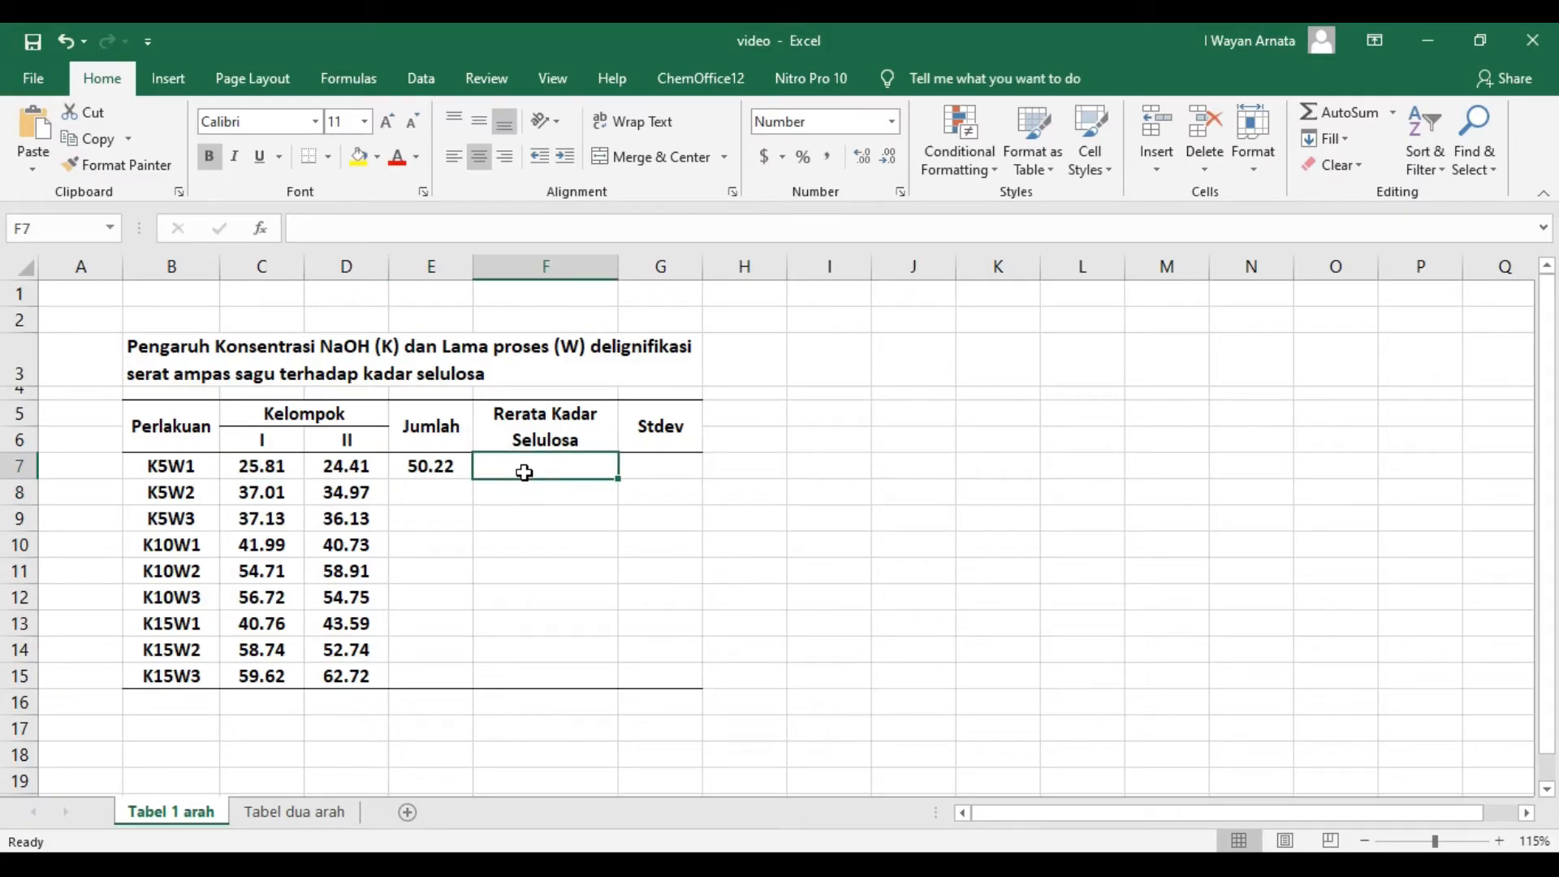
{"action": "type", "text": "="}
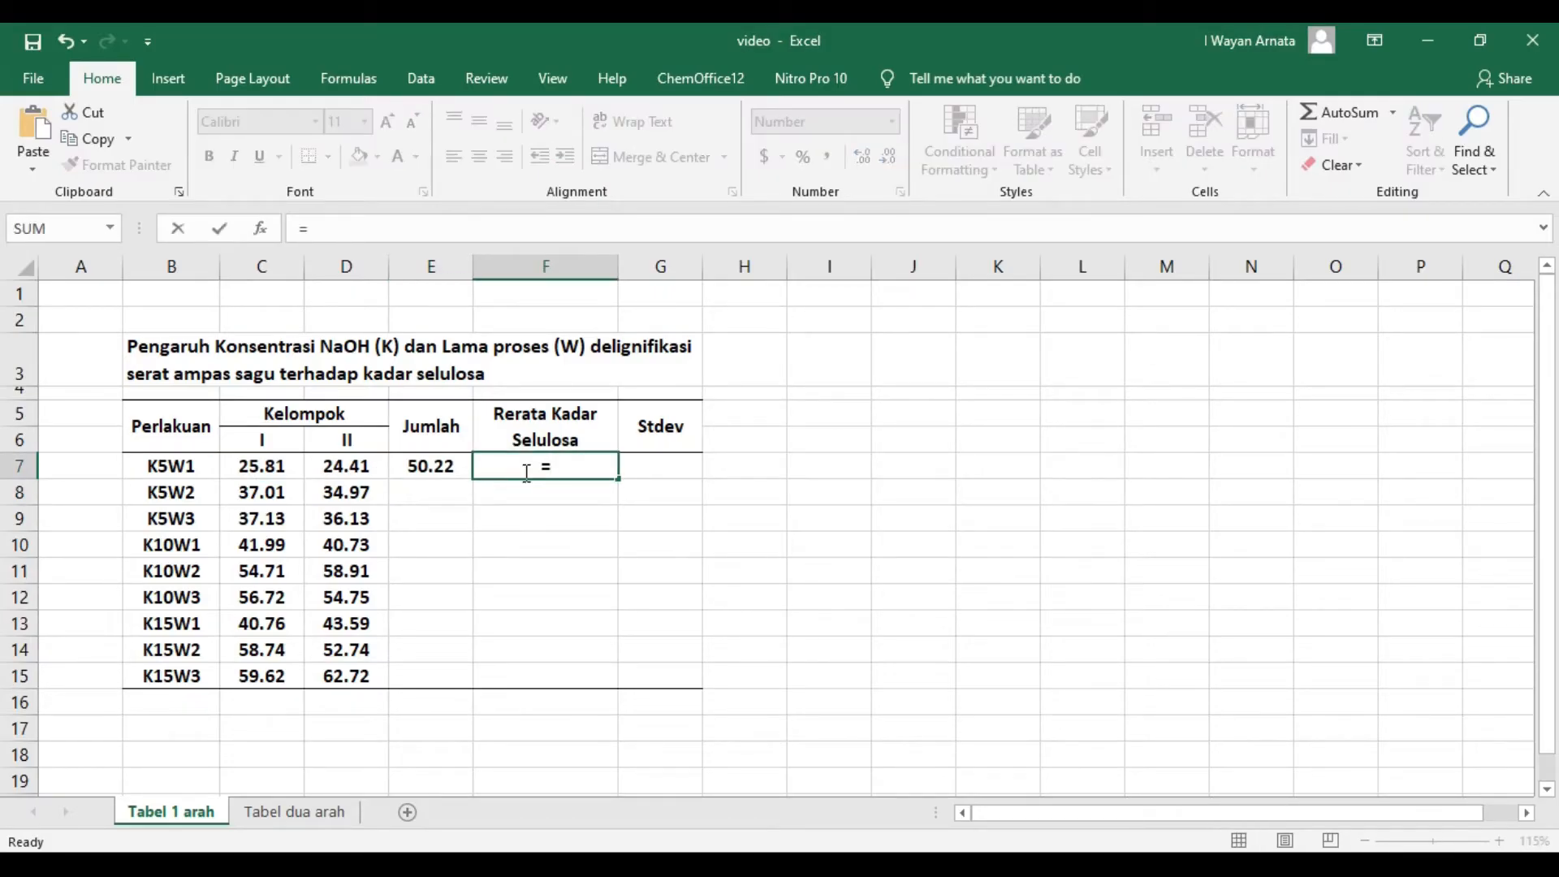
{"action": "type", "text": "average("}
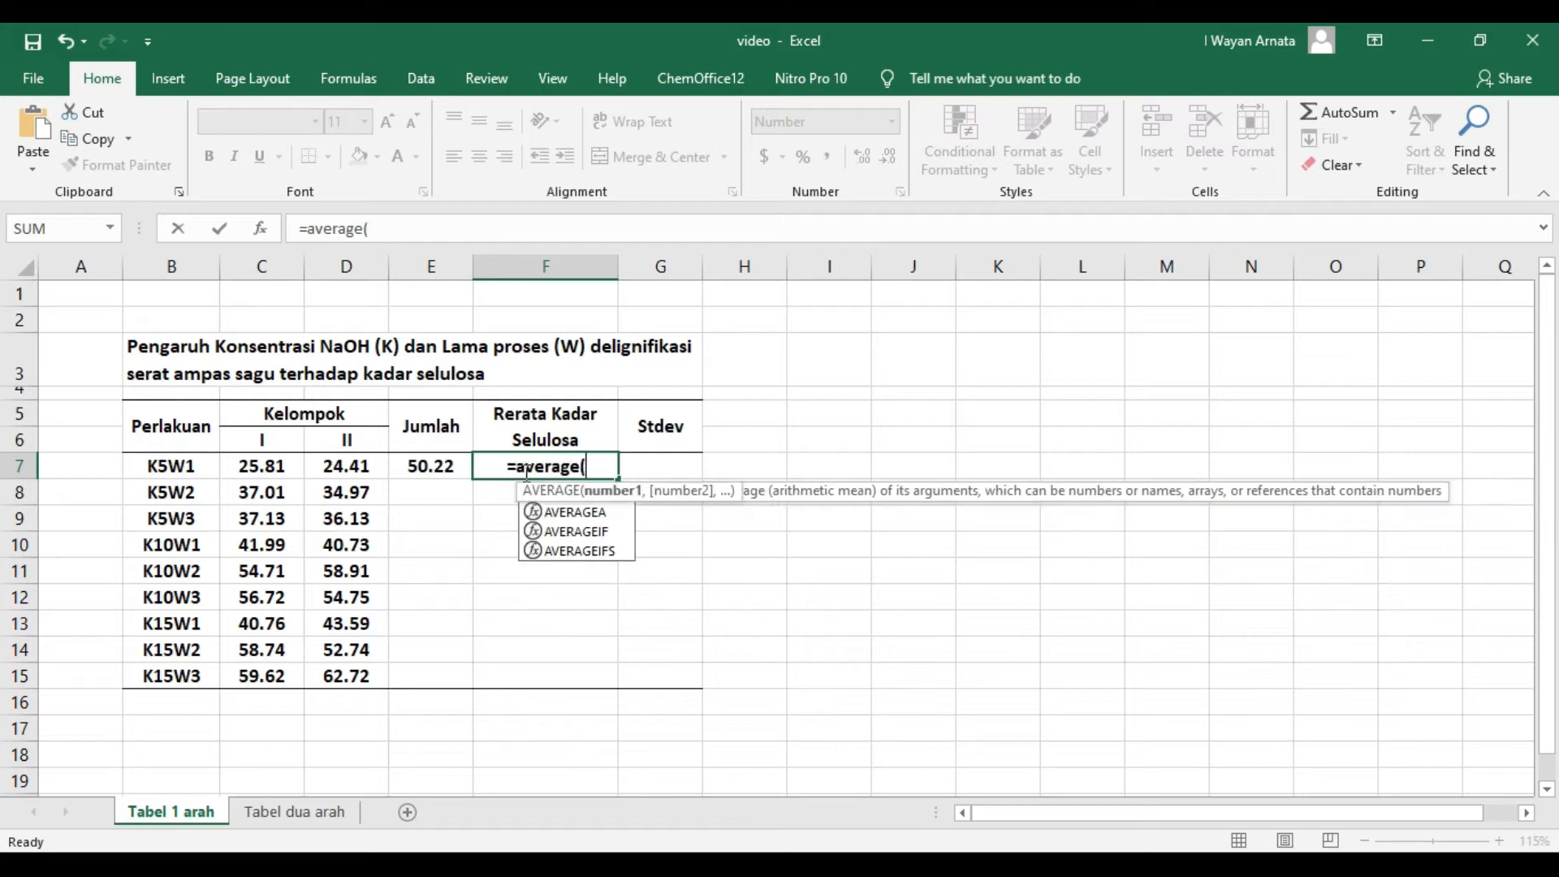
{"action": "left_click_drag", "start_coordinate": [261, 465], "coordinate": [342, 467]}
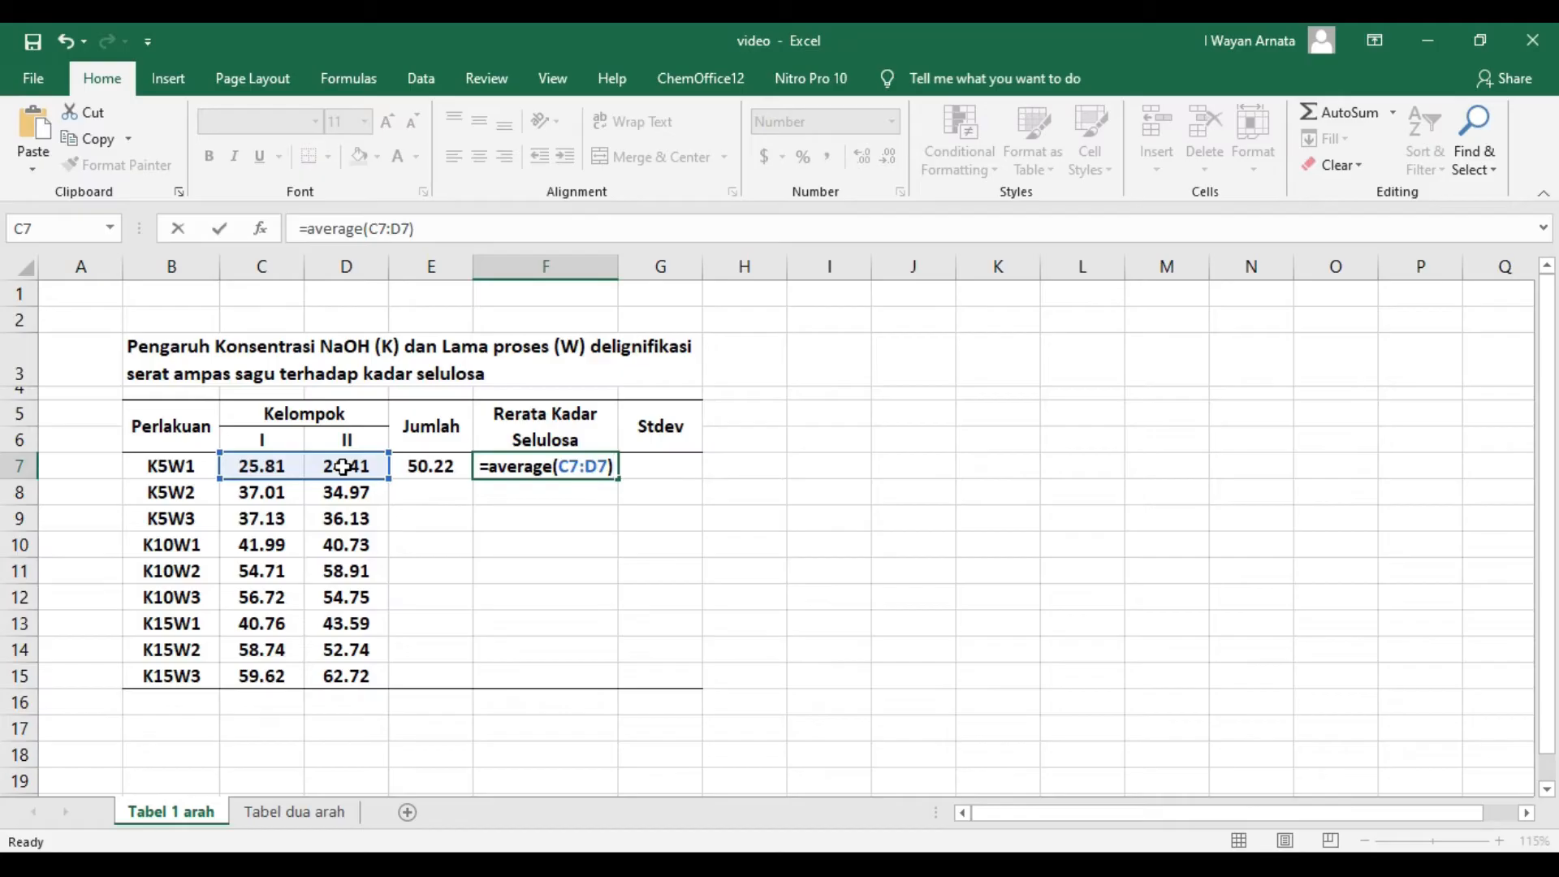
{"action": "key", "text": "Return"}
Step: Enter a STDEV formula over C7:D7 in the Stdev cell G7
{"action": "left_click", "coordinate": [647, 464]}
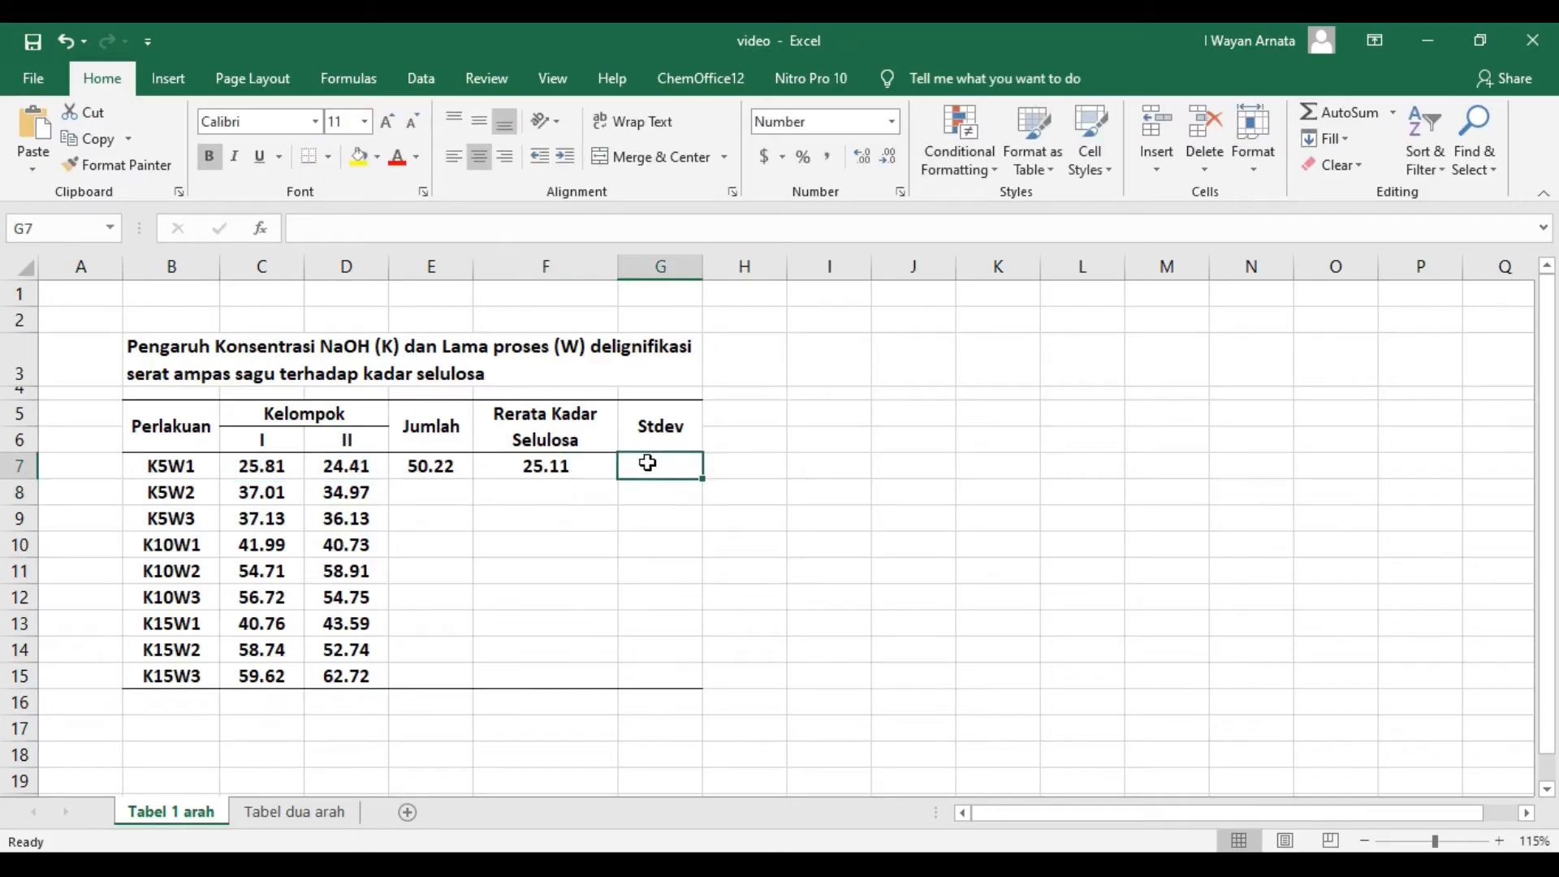
{"action": "type", "text": "=s"}
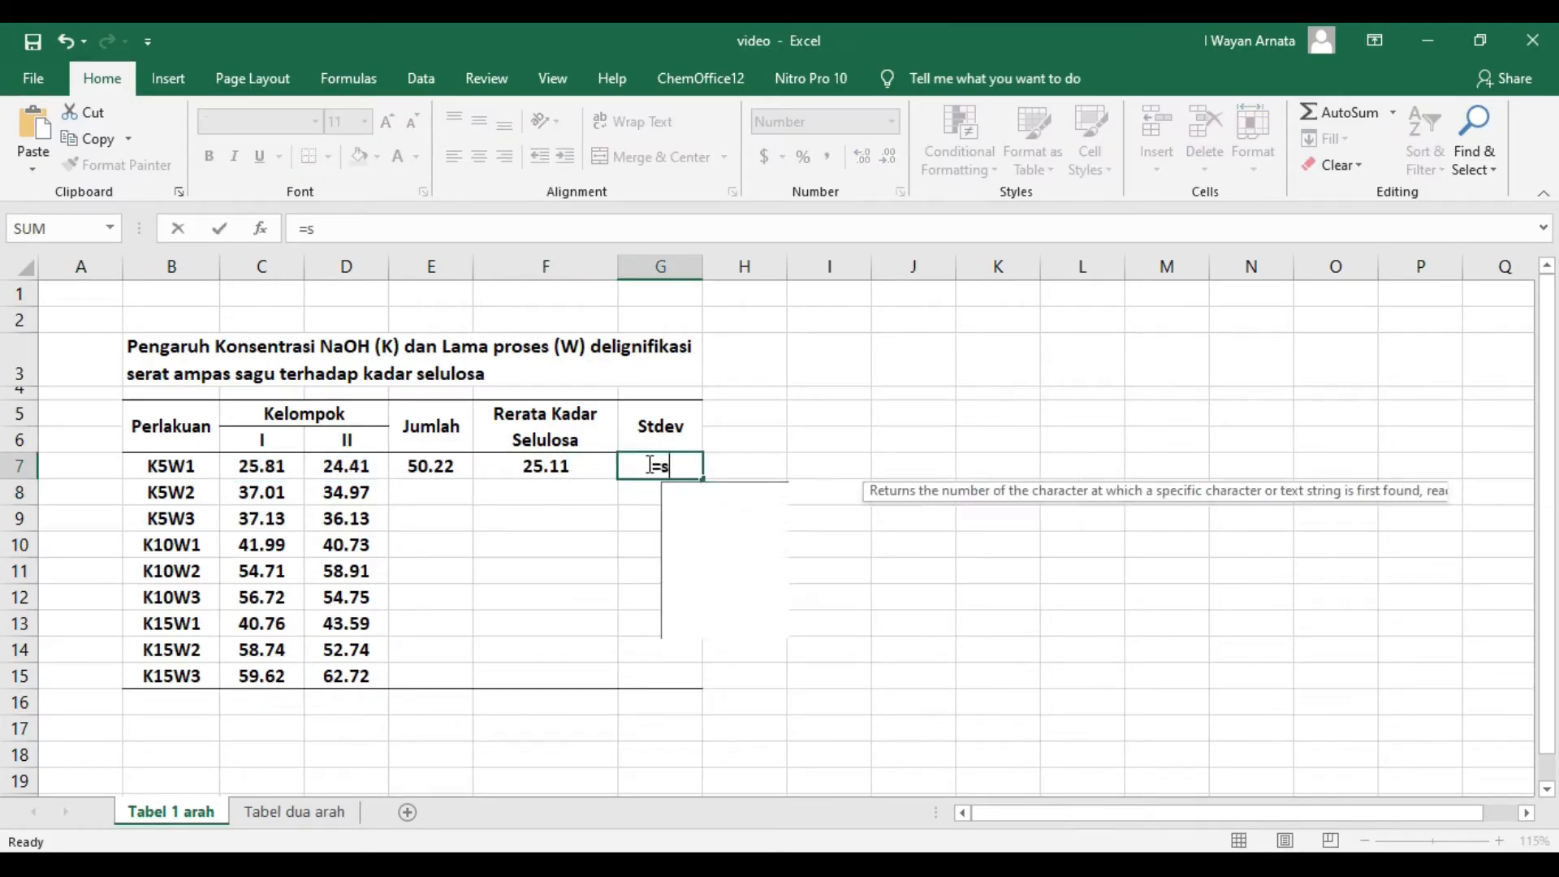
{"action": "type", "text": "tdev("}
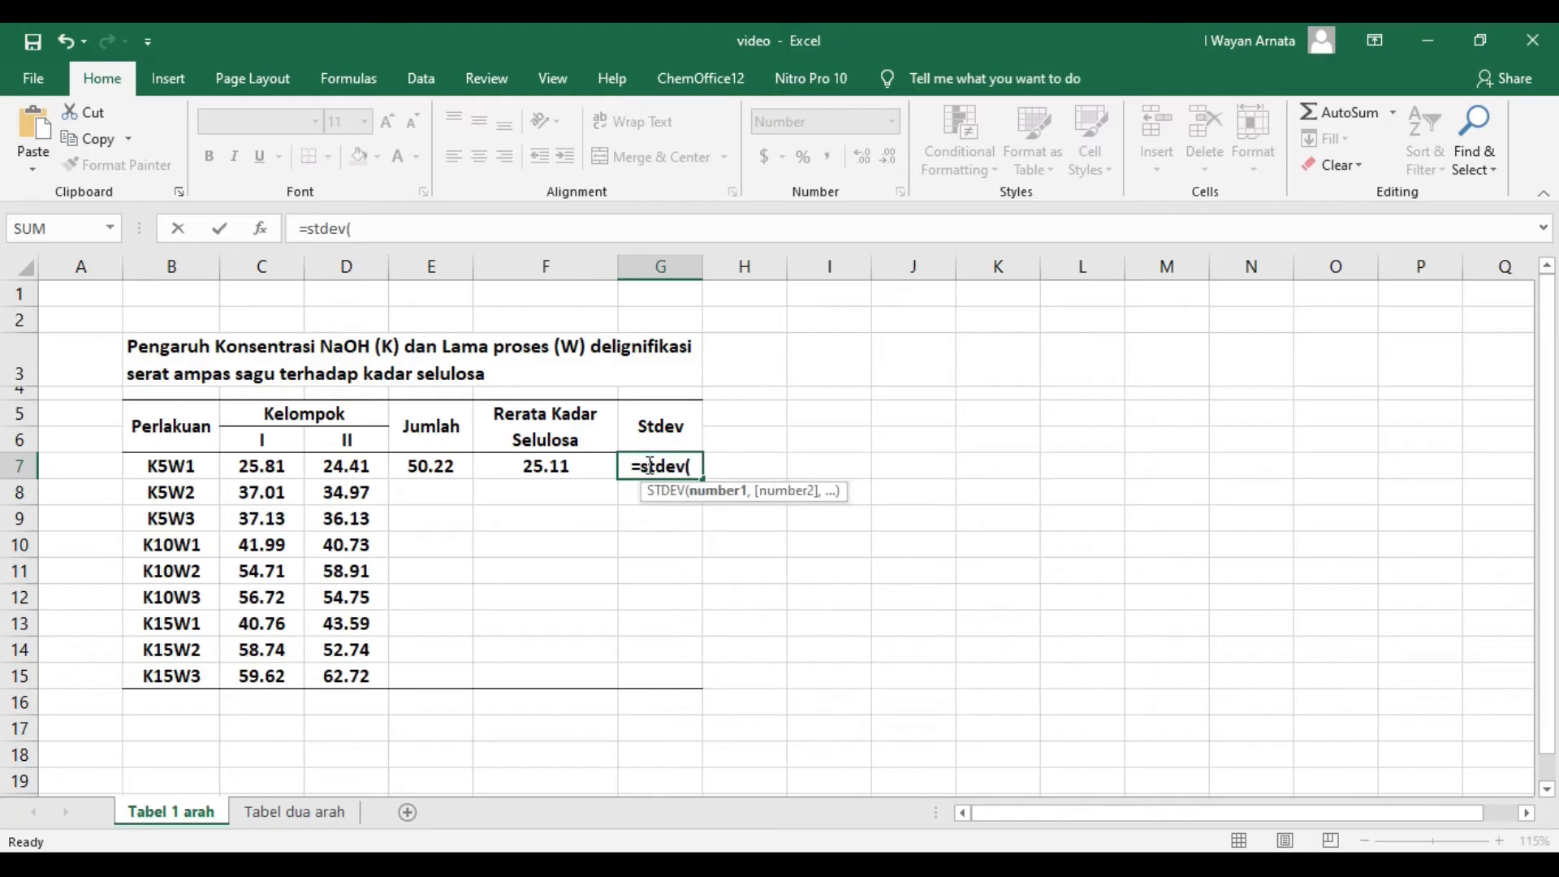
{"action": "left_click_drag", "start_coordinate": [262, 465], "coordinate": [348, 468]}
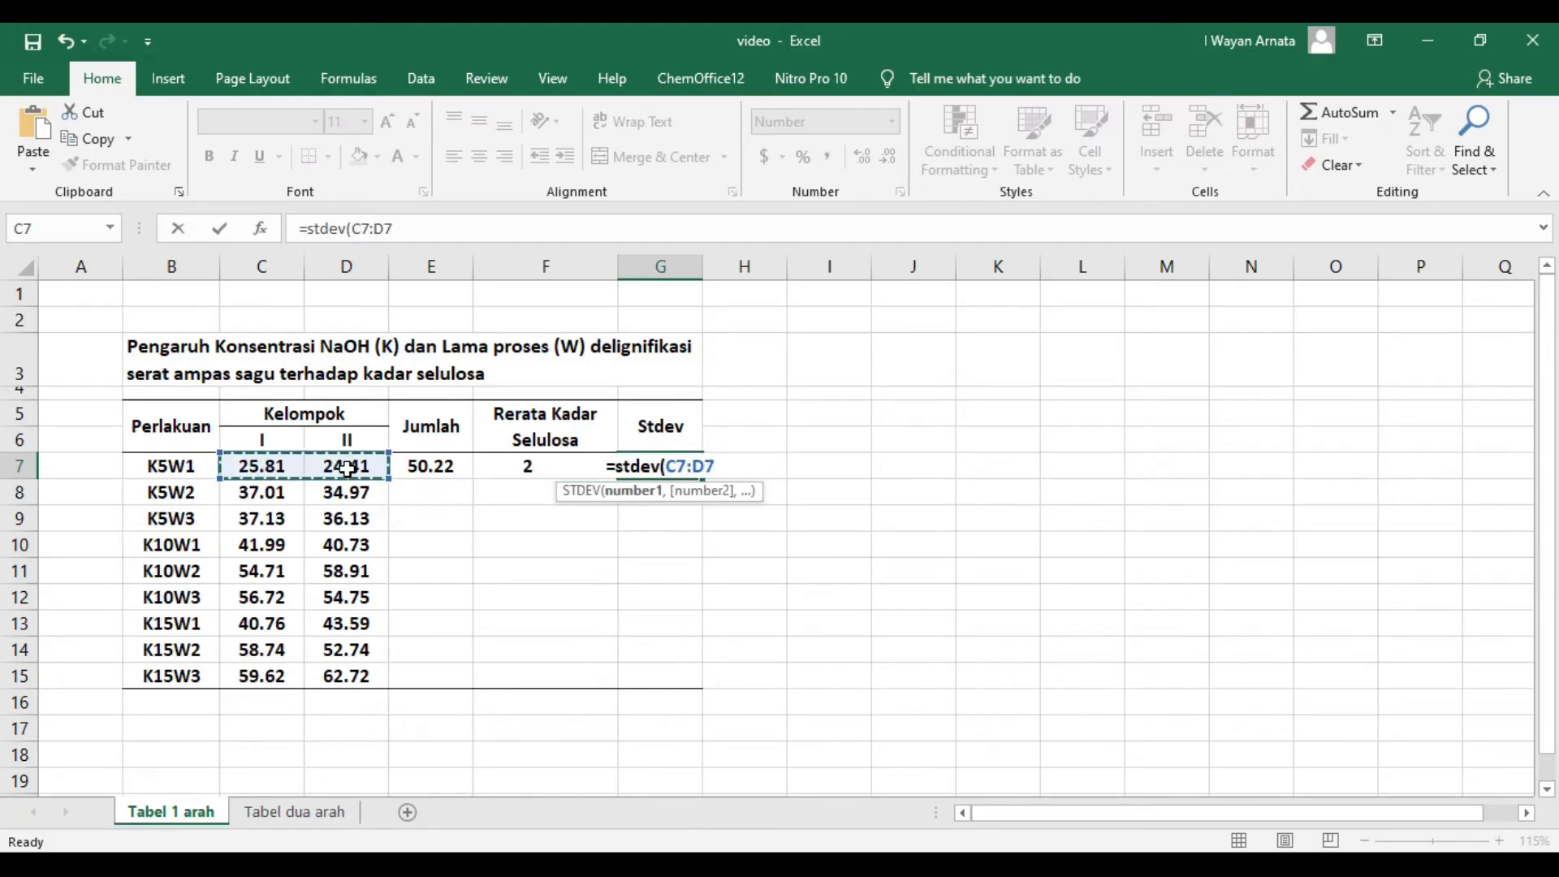
{"action": "key", "text": "Return"}
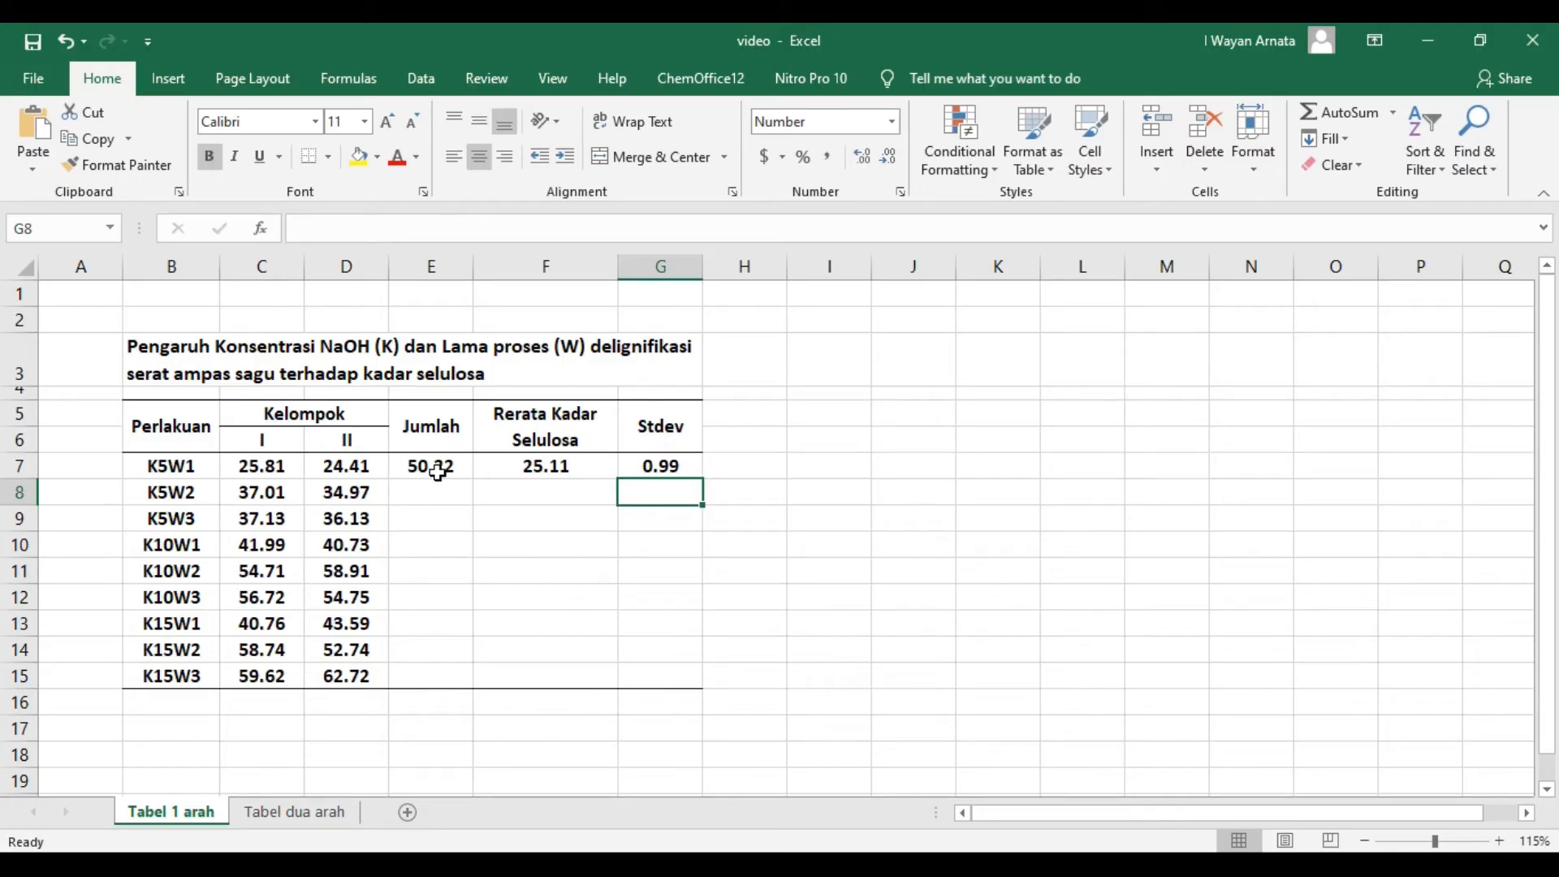
Step: Fill the formulas in E7:G7 down through row 15 for all remaining treatments
{"action": "left_click_drag", "start_coordinate": [418, 466], "coordinate": [650, 471]}
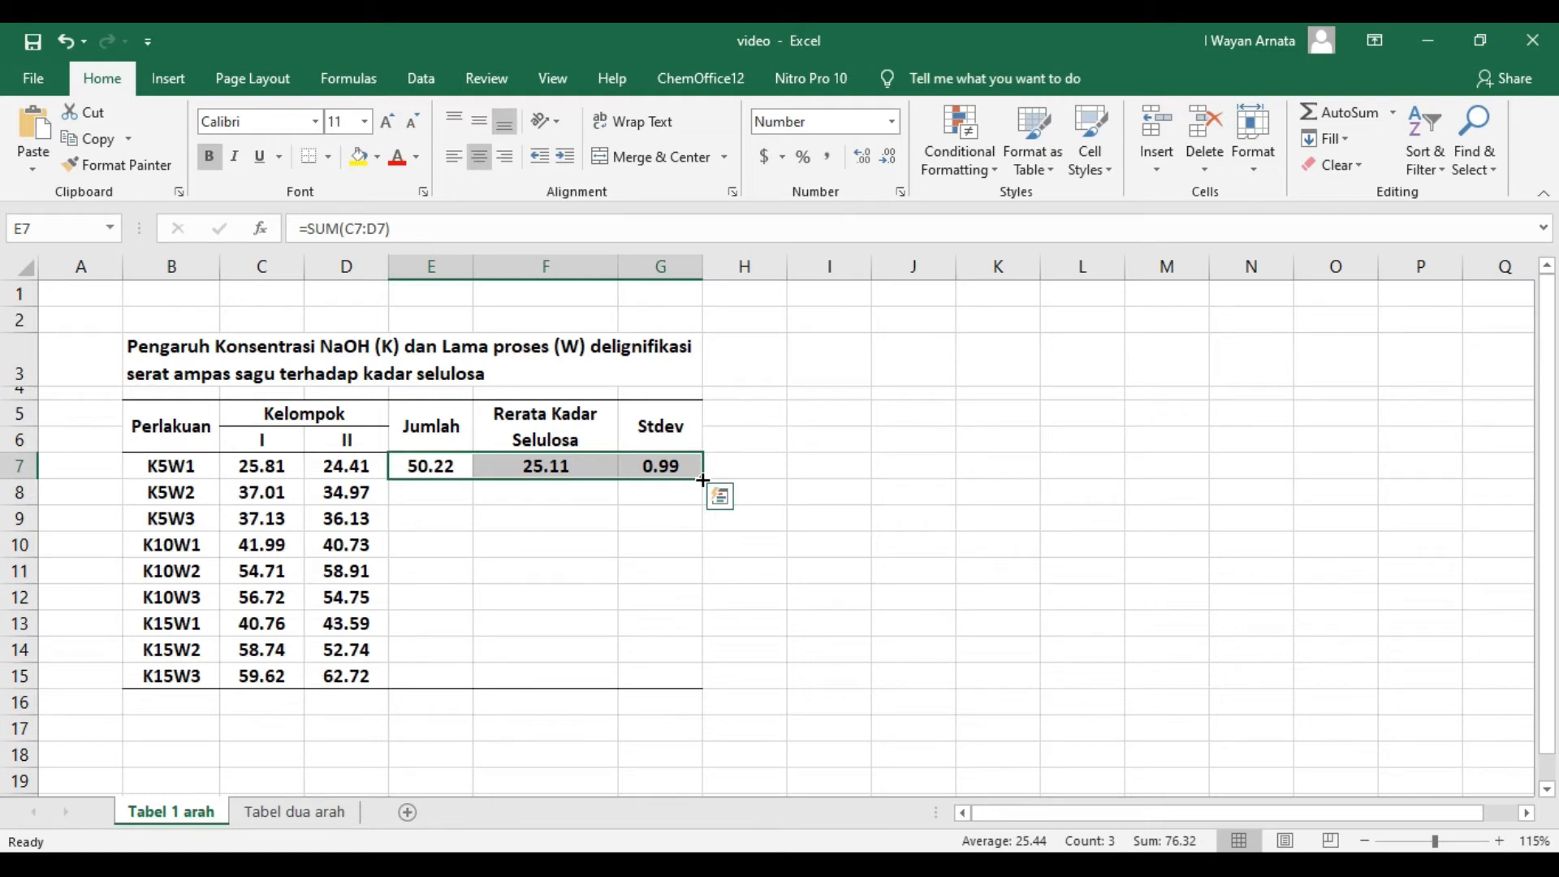
{"action": "left_click_drag", "start_coordinate": [703, 480], "coordinate": [682, 682]}
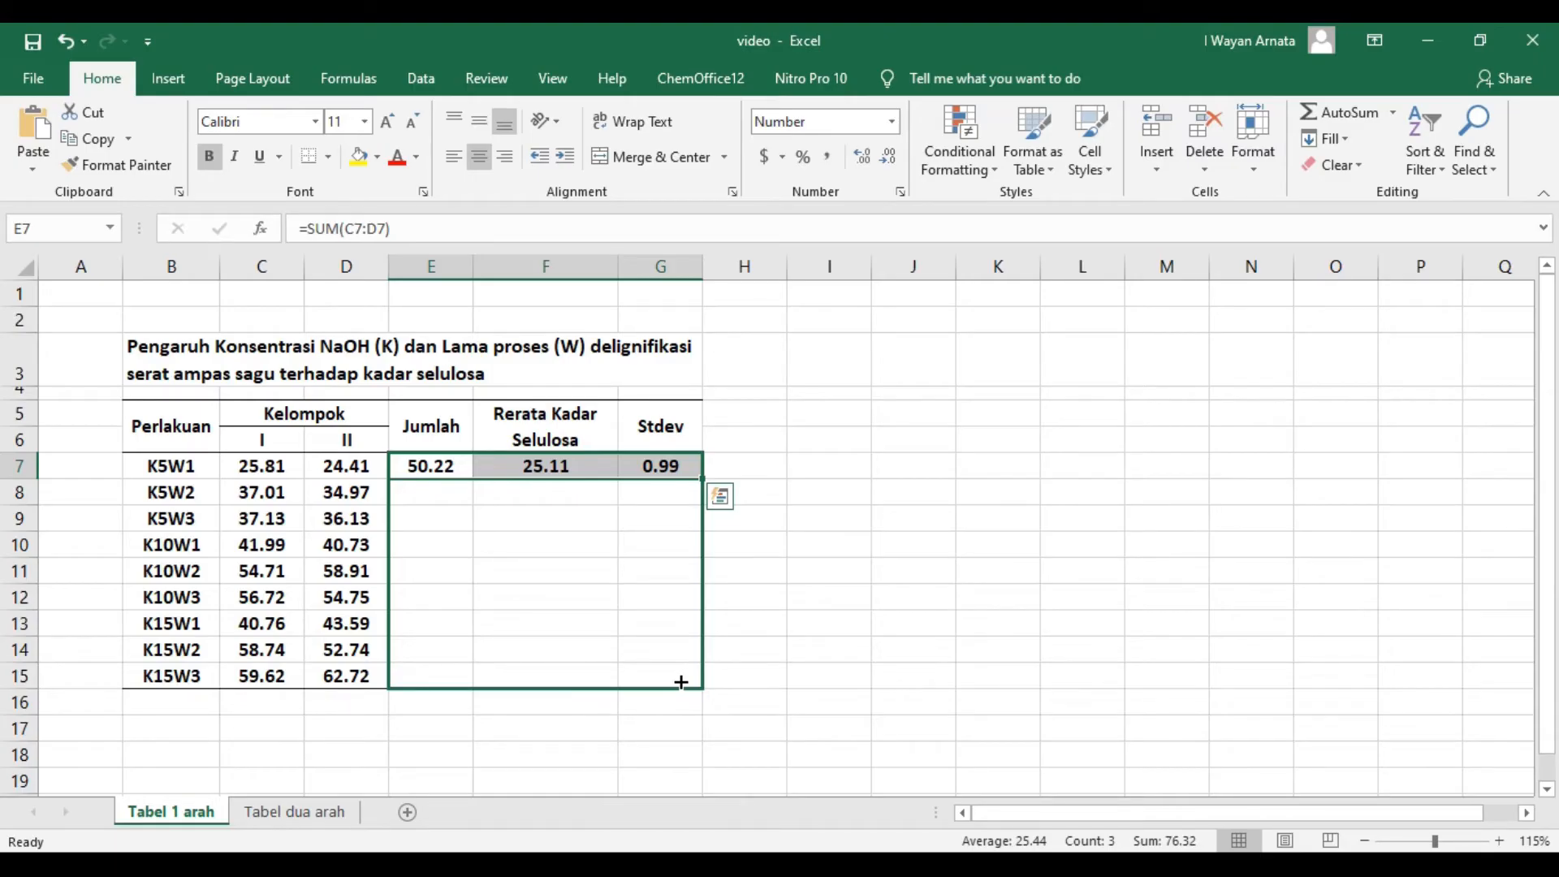
{"action": "left_click_drag", "start_coordinate": [681, 682], "coordinate": [680, 681]}
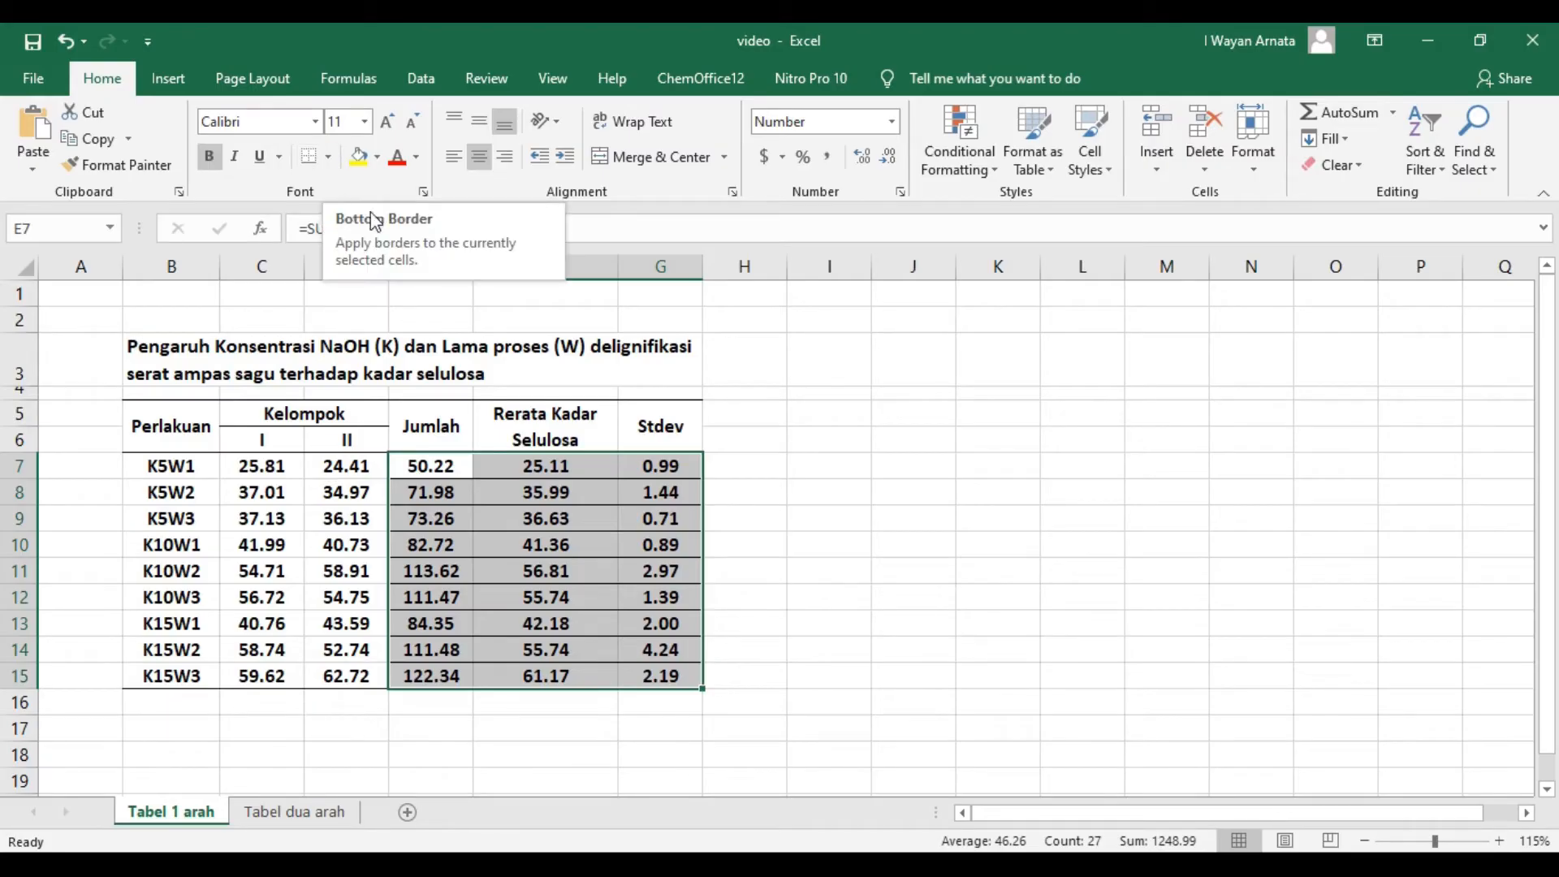
{"action": "left_click", "coordinate": [329, 163]}
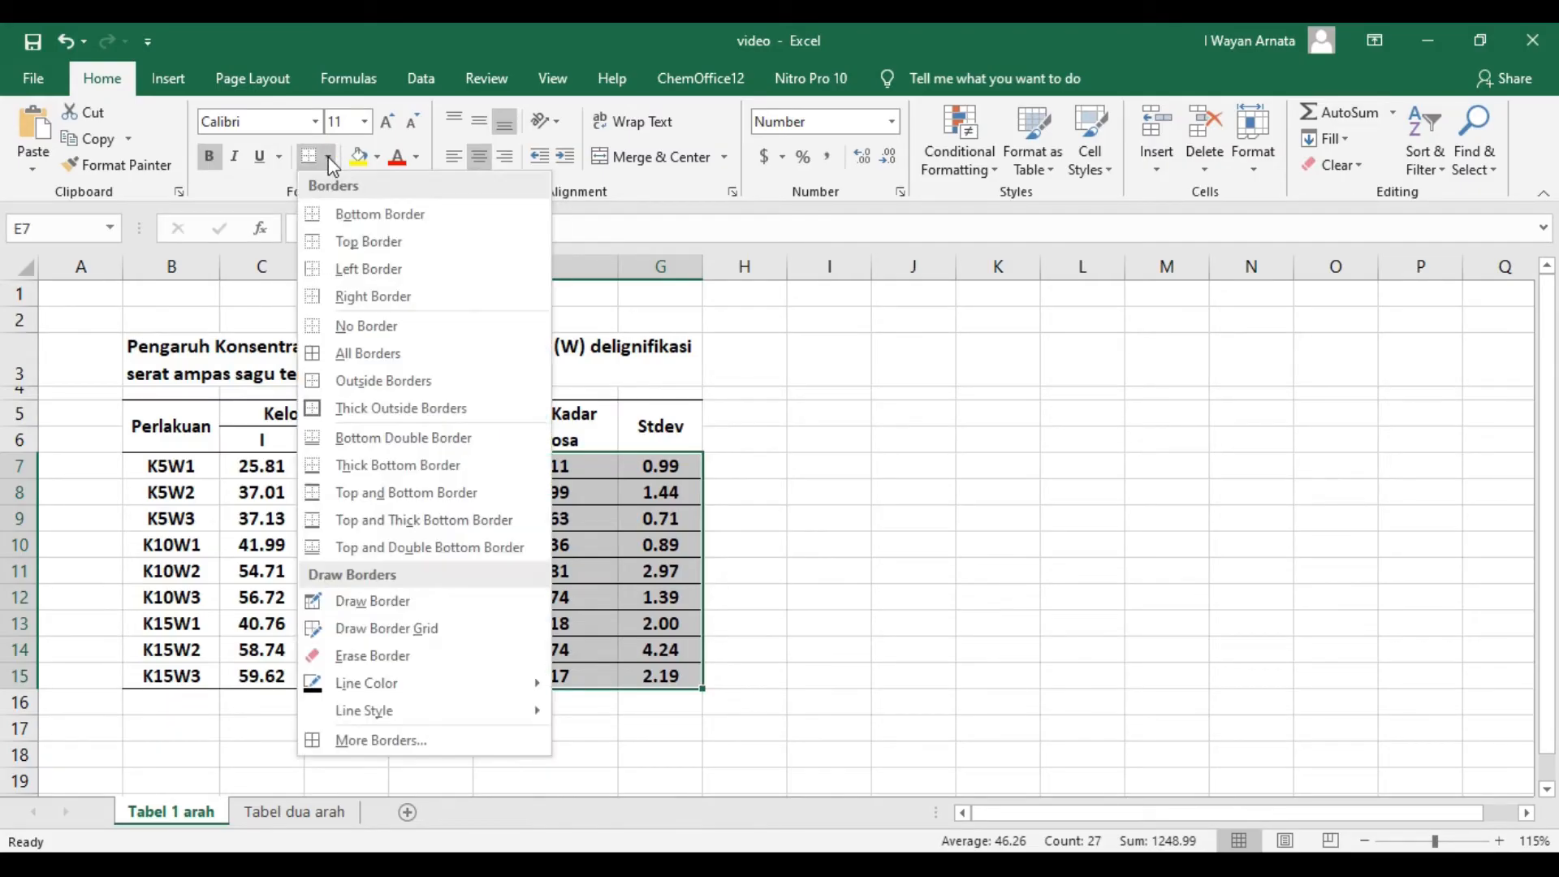
{"action": "left_click", "coordinate": [867, 414]}
{"action": "left_click", "coordinate": [786, 544]}
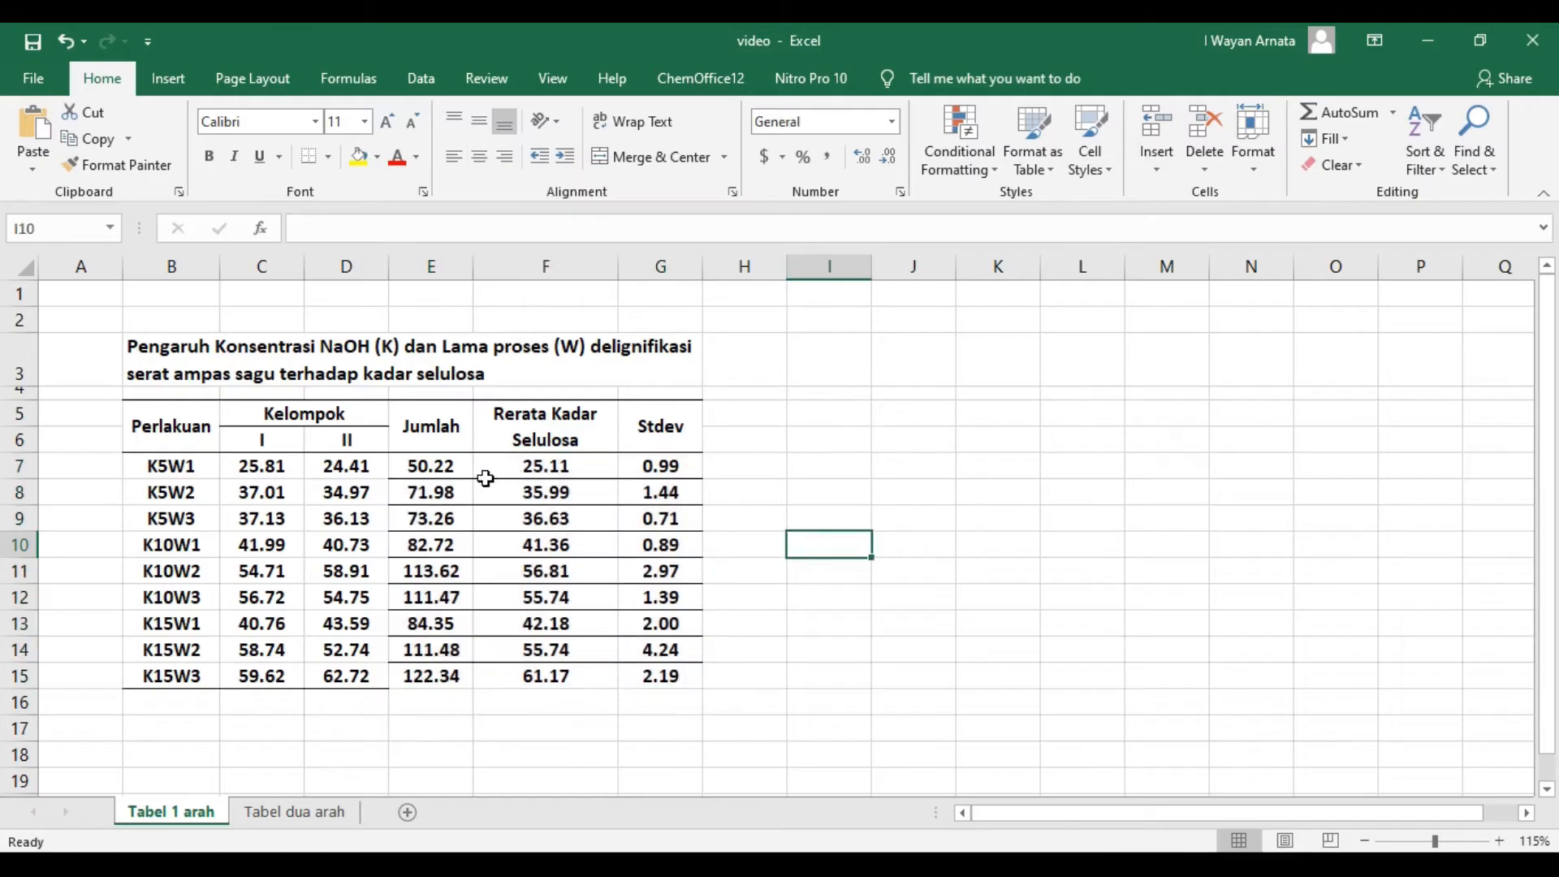
Step: Remove all borders from the calculated cells E7:G15
{"action": "left_click_drag", "start_coordinate": [417, 464], "coordinate": [667, 675]}
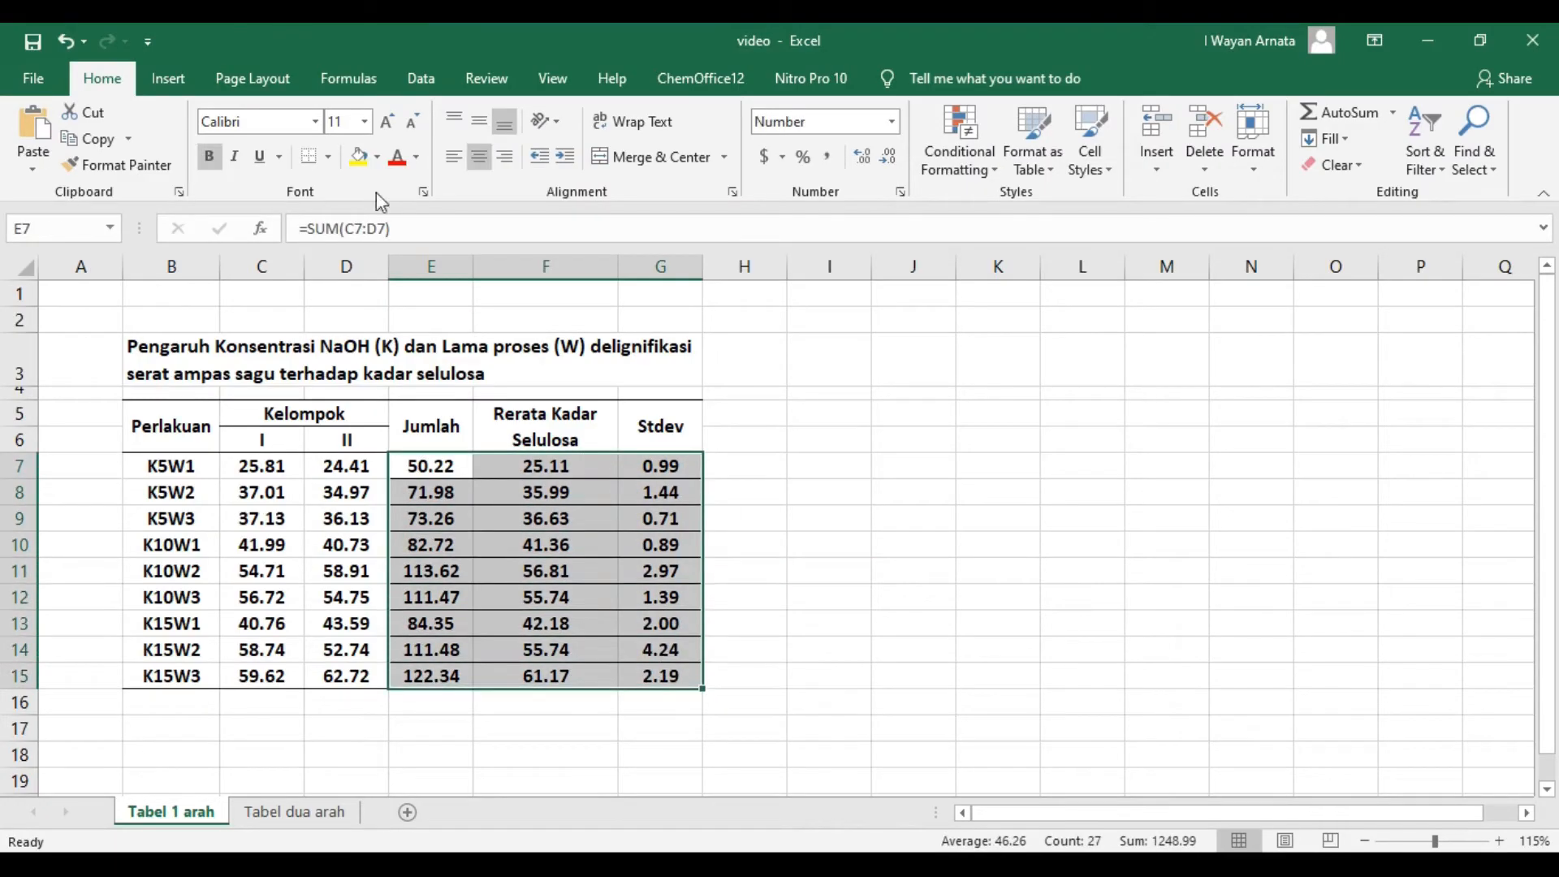
{"action": "left_click", "coordinate": [329, 157]}
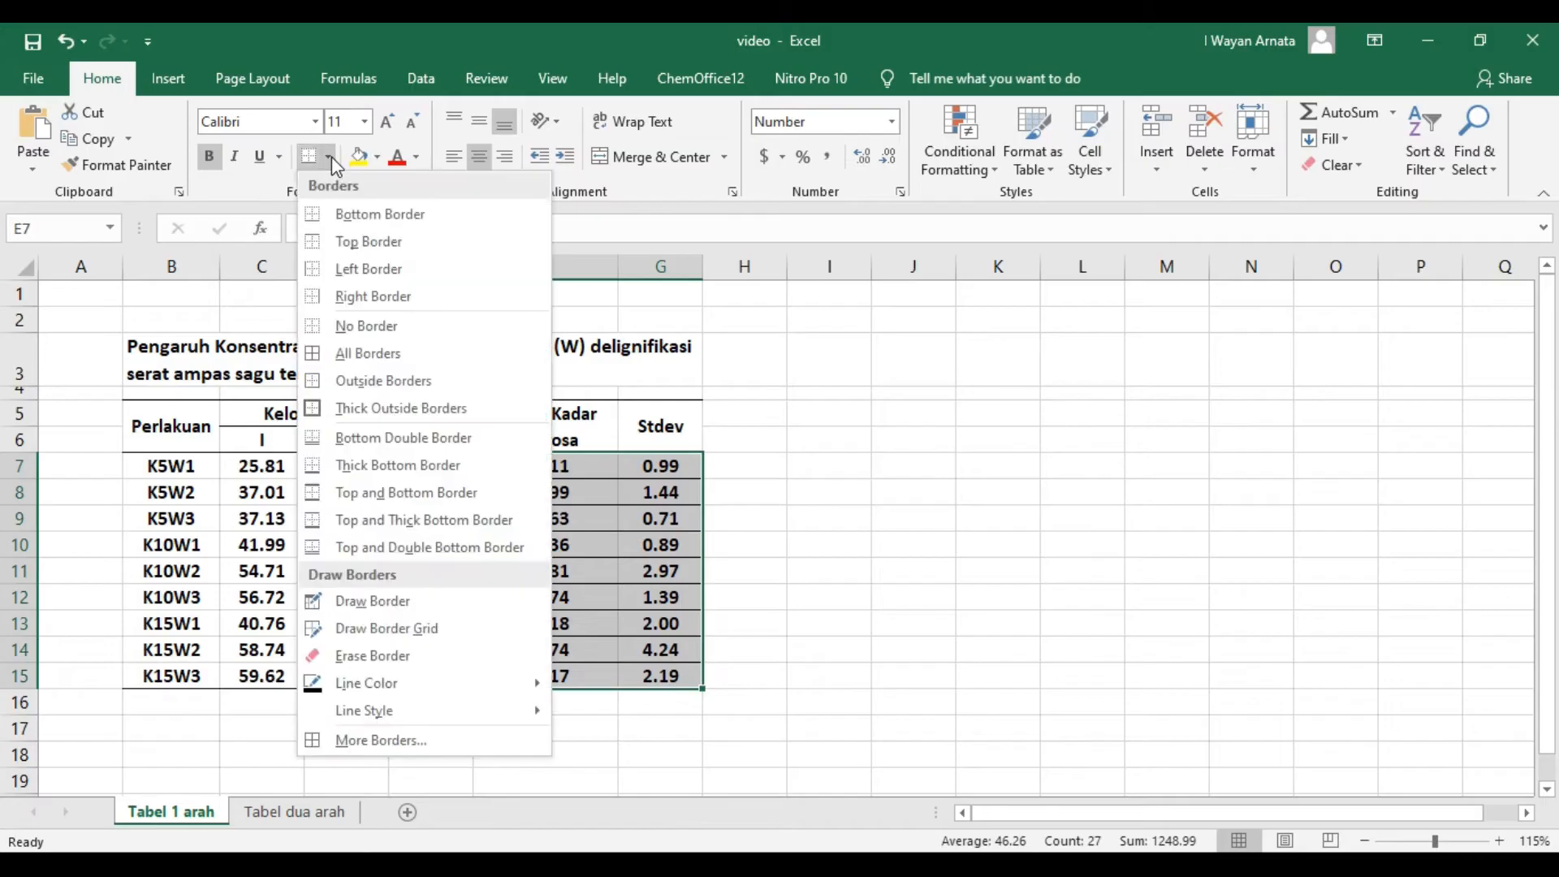
{"action": "left_click", "coordinate": [366, 326]}
{"action": "left_click", "coordinate": [847, 440]}
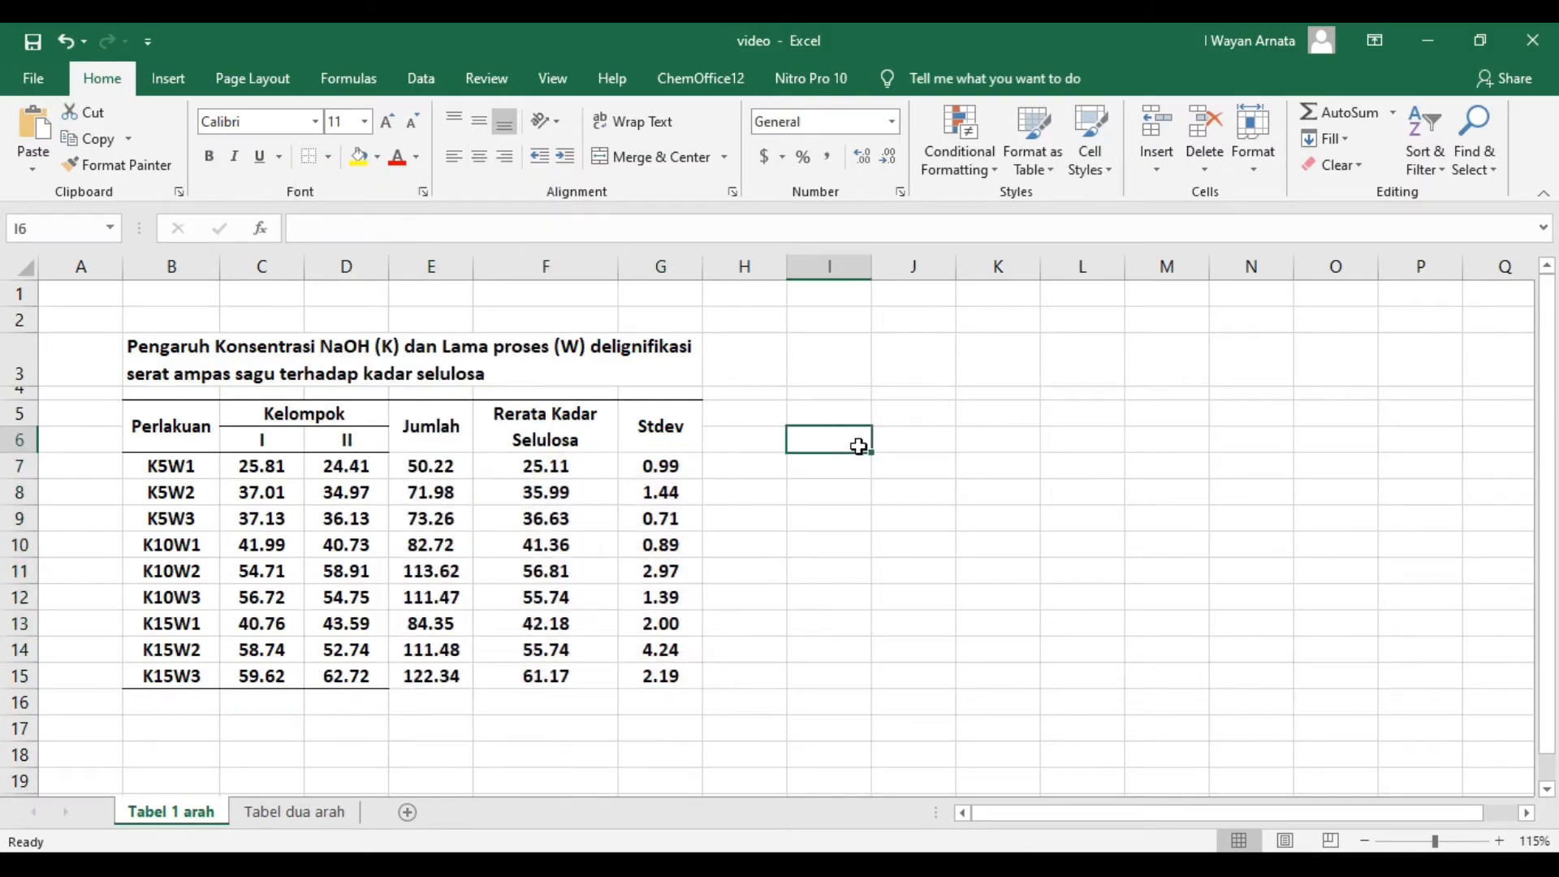
Step: Apply a bottom border to the header cells E5:G6 and another to the calculated block E7:G15
{"action": "left_click_drag", "start_coordinate": [405, 421], "coordinate": [650, 448]}
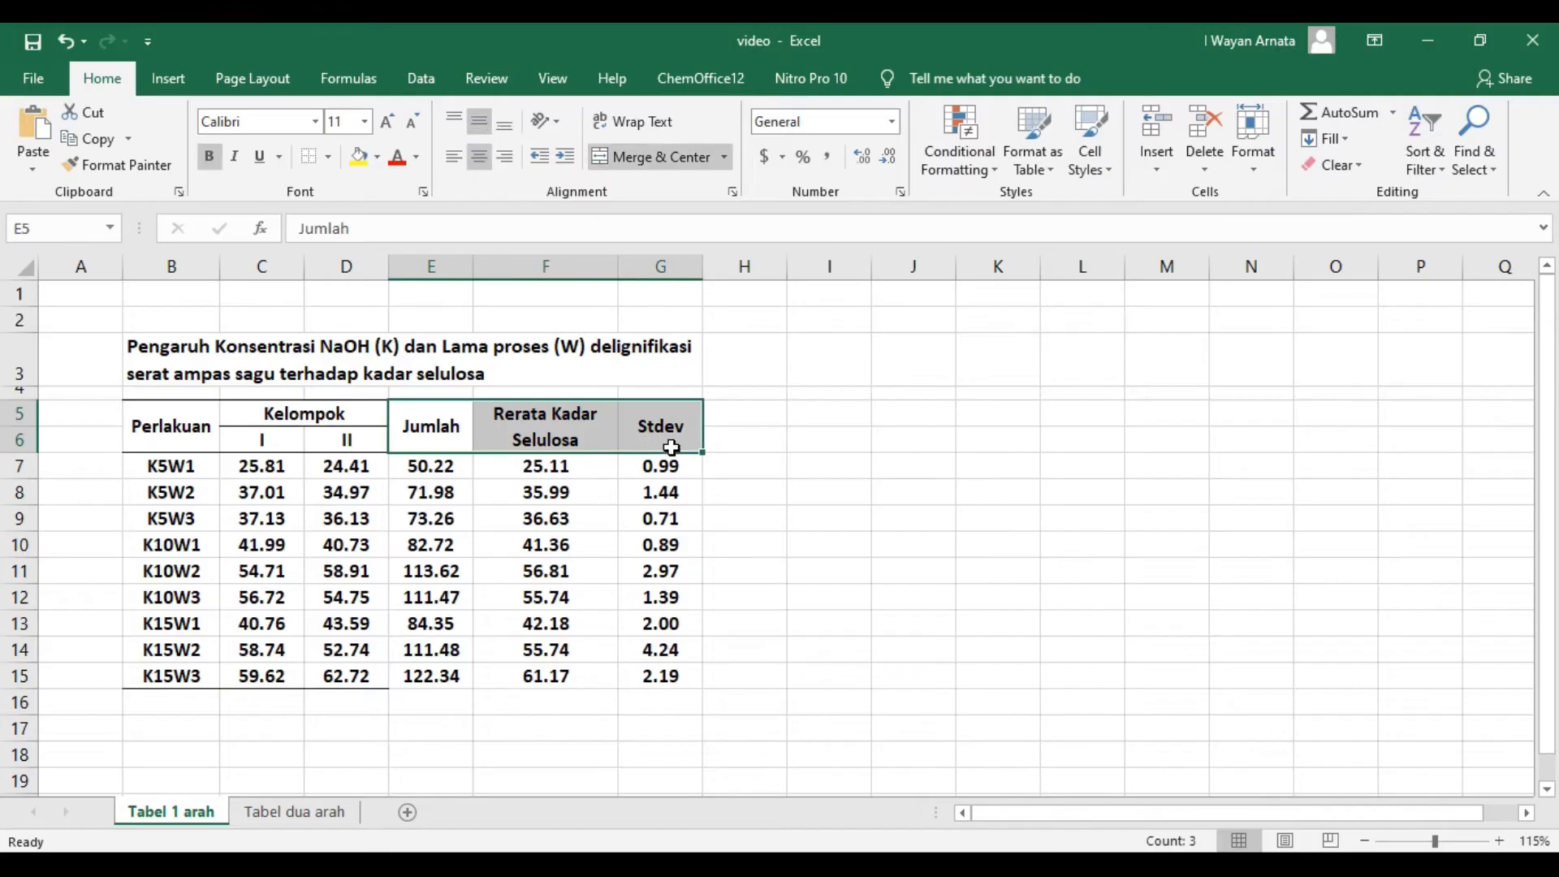
{"action": "left_click", "coordinate": [329, 157]}
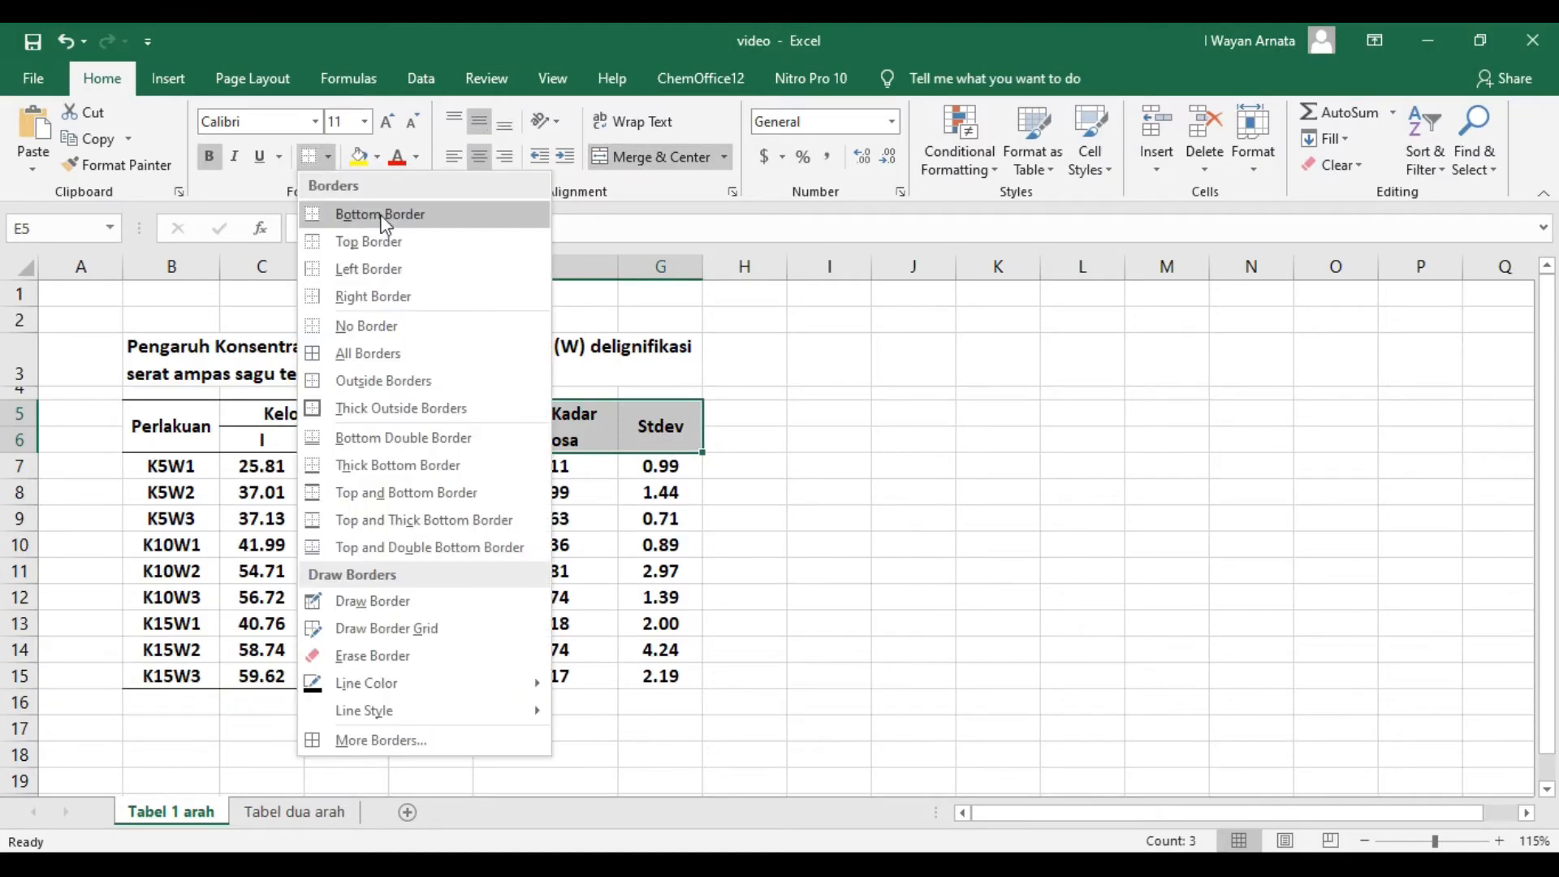
{"action": "left_click", "coordinate": [382, 214]}
{"action": "left_click_drag", "start_coordinate": [416, 463], "coordinate": [661, 671]}
{"action": "left_click", "coordinate": [314, 164]}
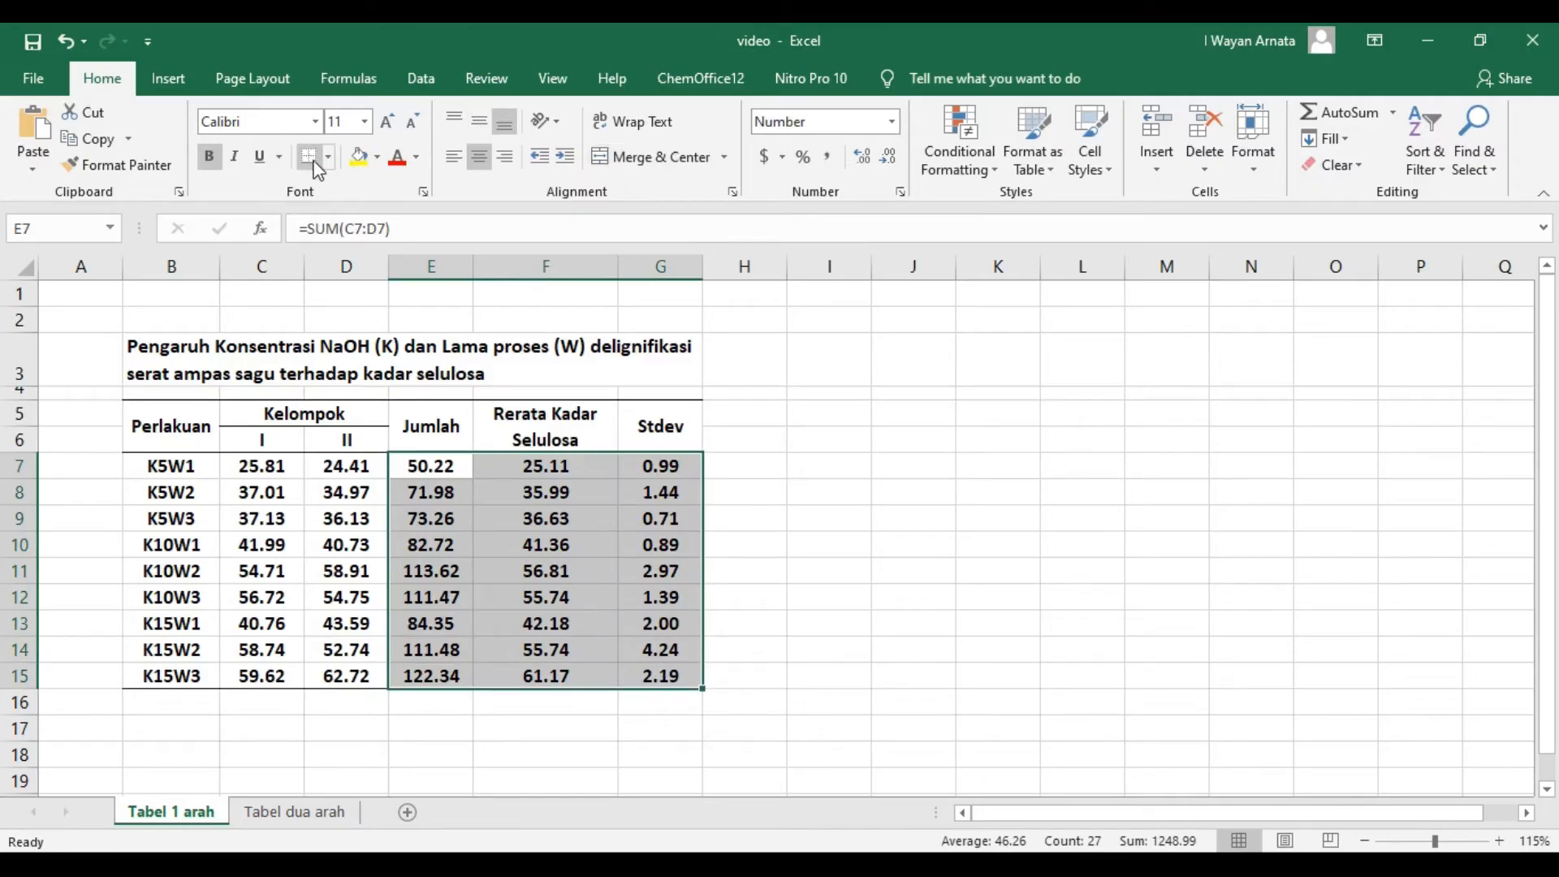
{"action": "left_click", "coordinate": [825, 443]}
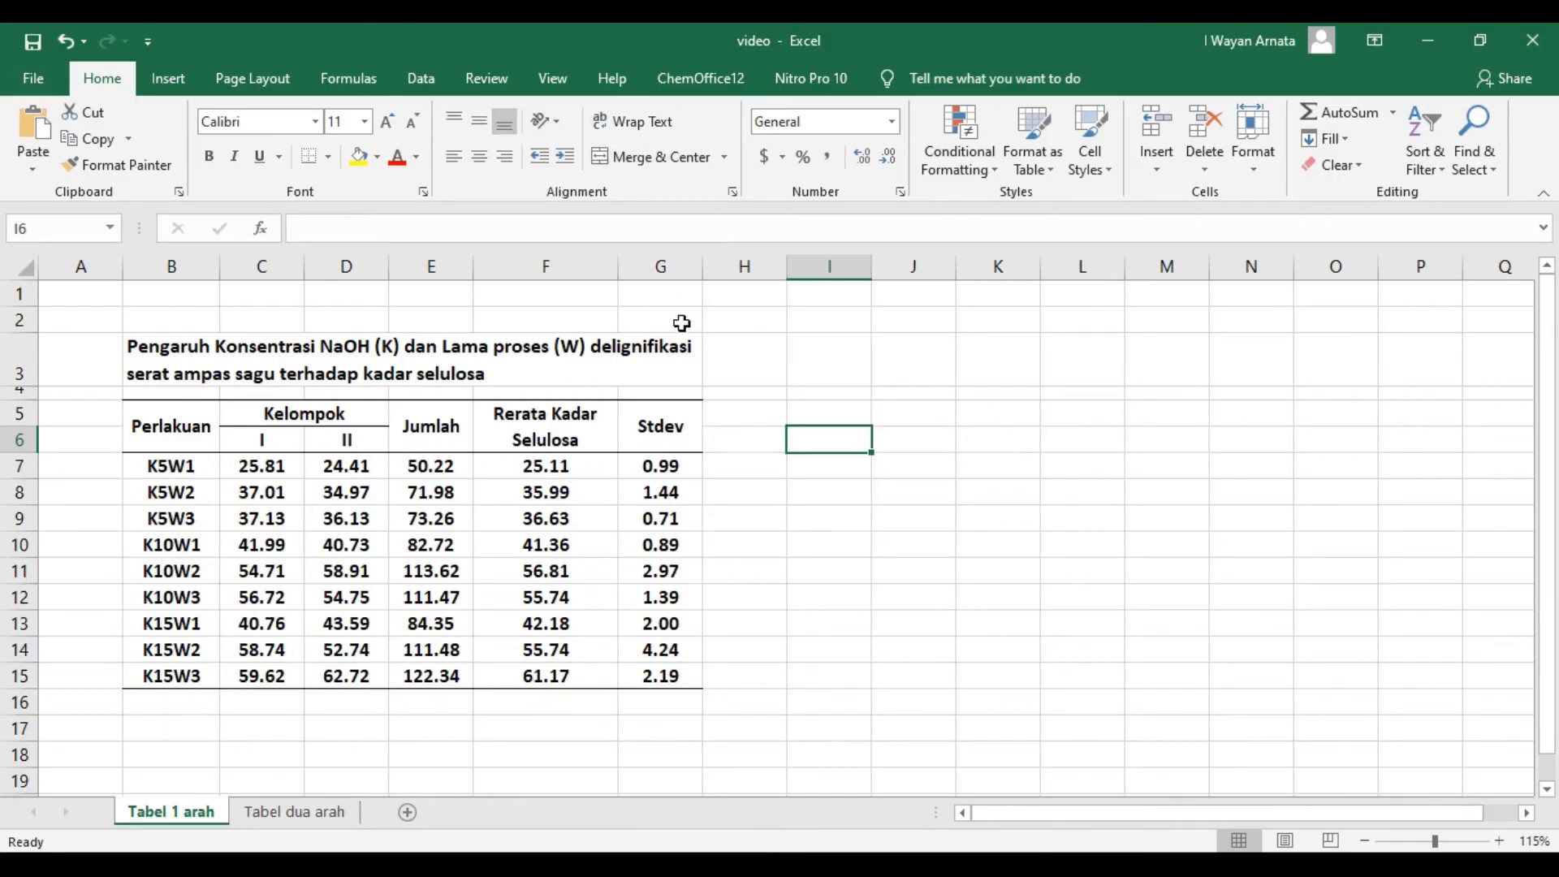
{"action": "left_click", "coordinate": [961, 414]}
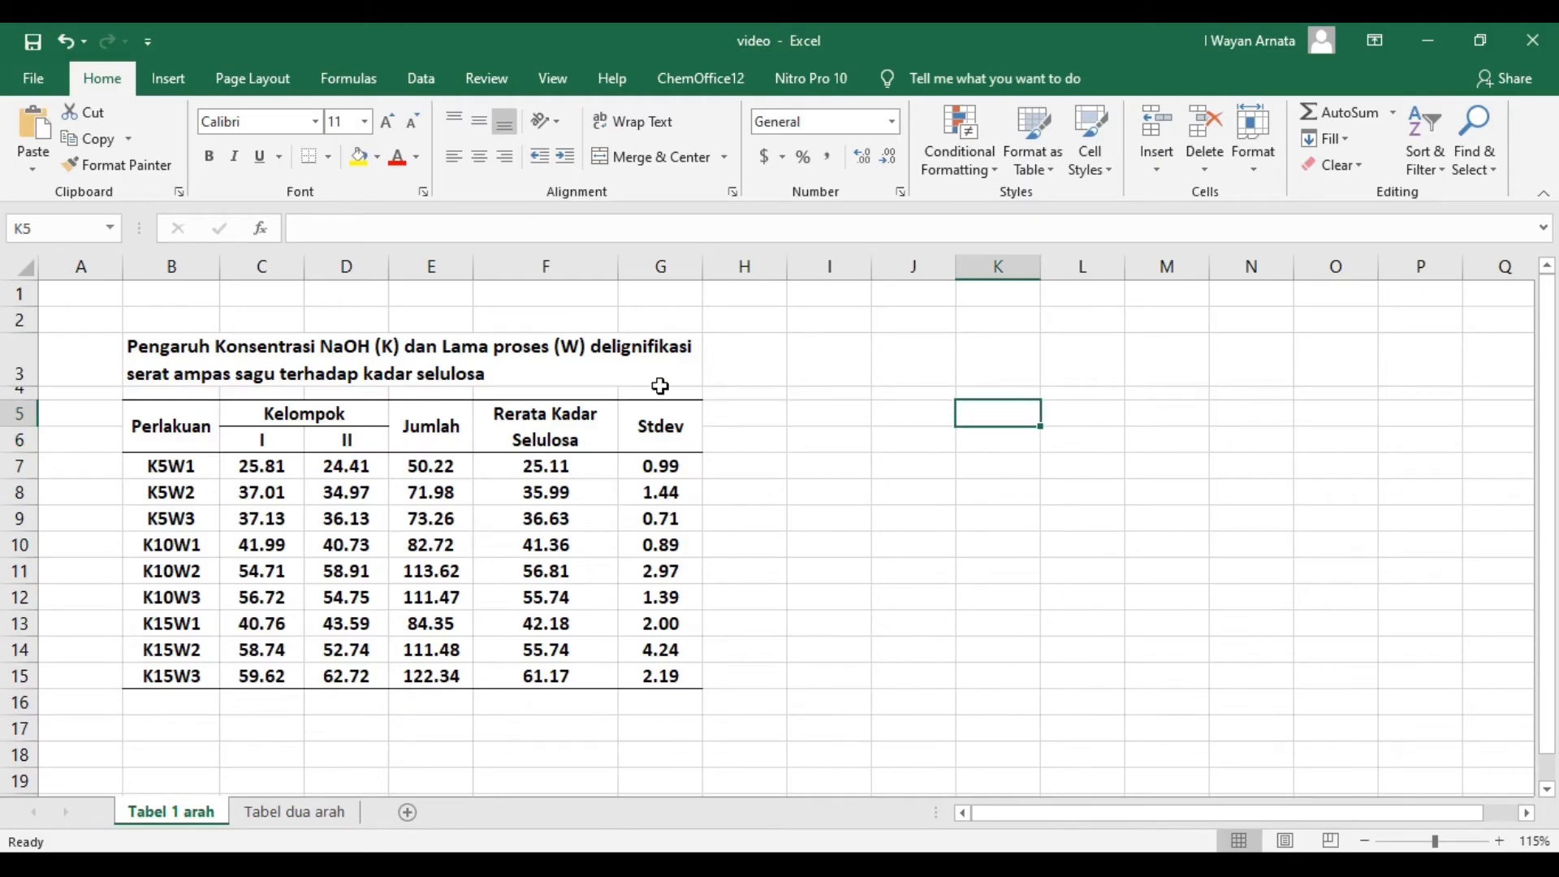
{"action": "left_click", "coordinate": [669, 426]}
Step: Insert a blank 2-D clustered column chart from an empty cell and place it to the right of the table
{"action": "left_click", "coordinate": [815, 415]}
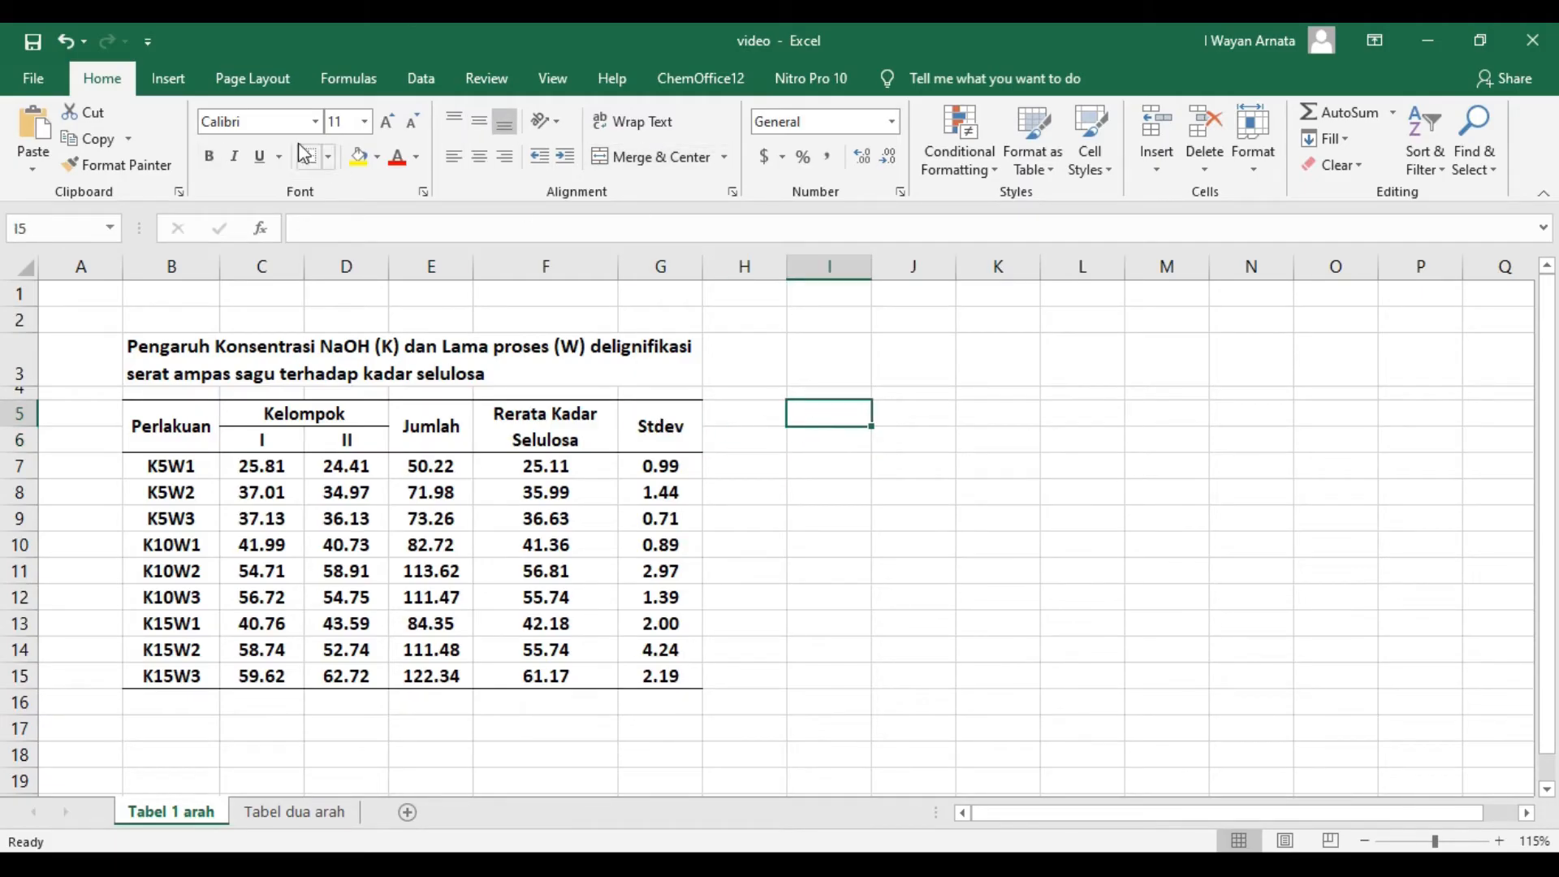
{"action": "left_click", "coordinate": [168, 78]}
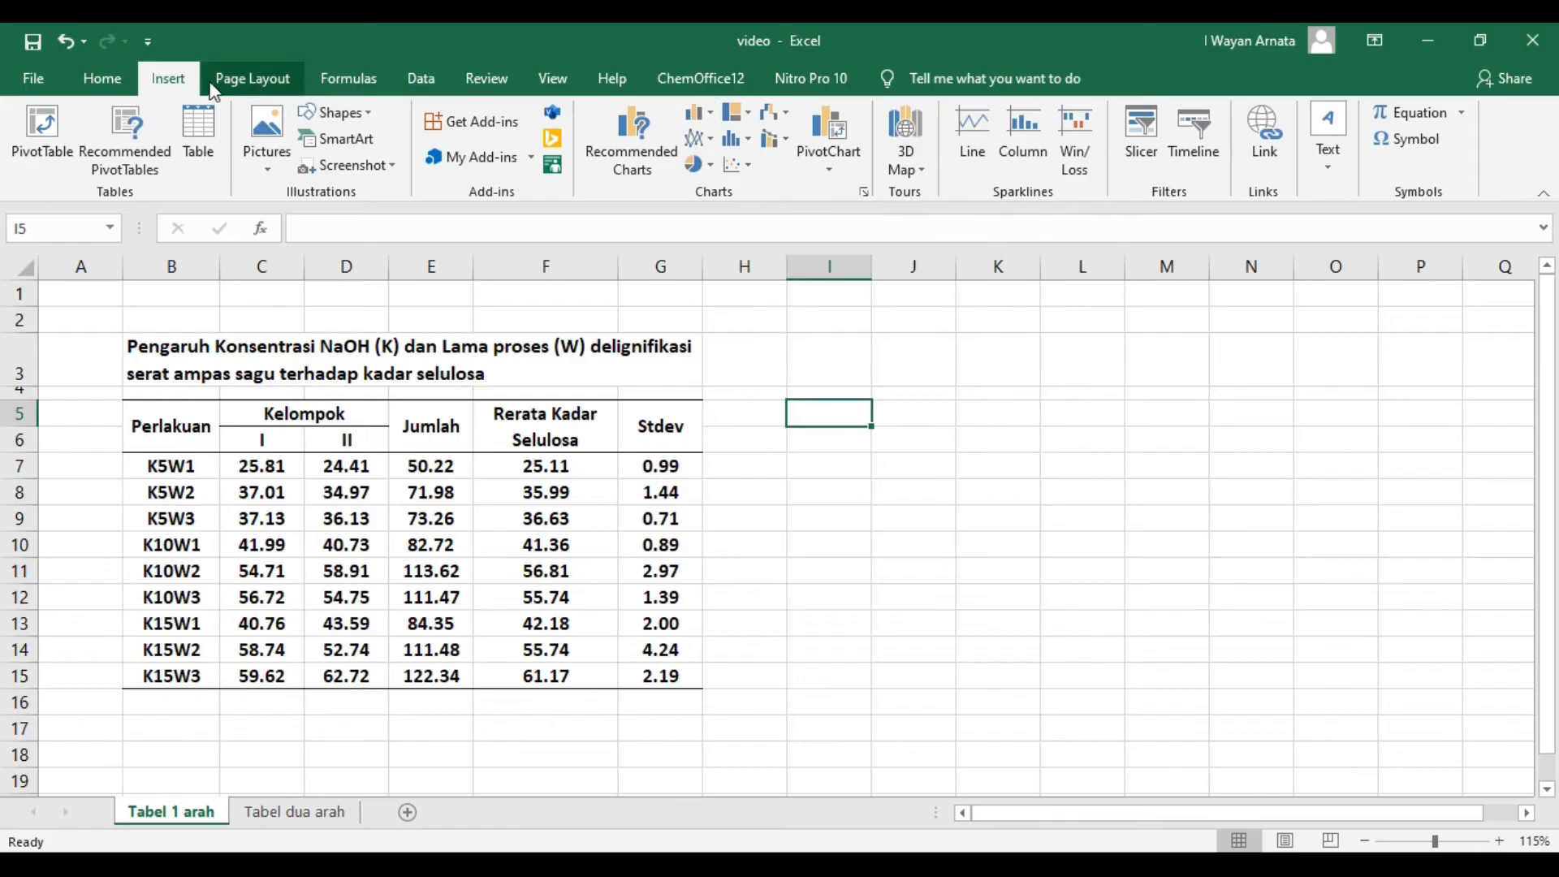
{"action": "left_click", "coordinate": [698, 112]}
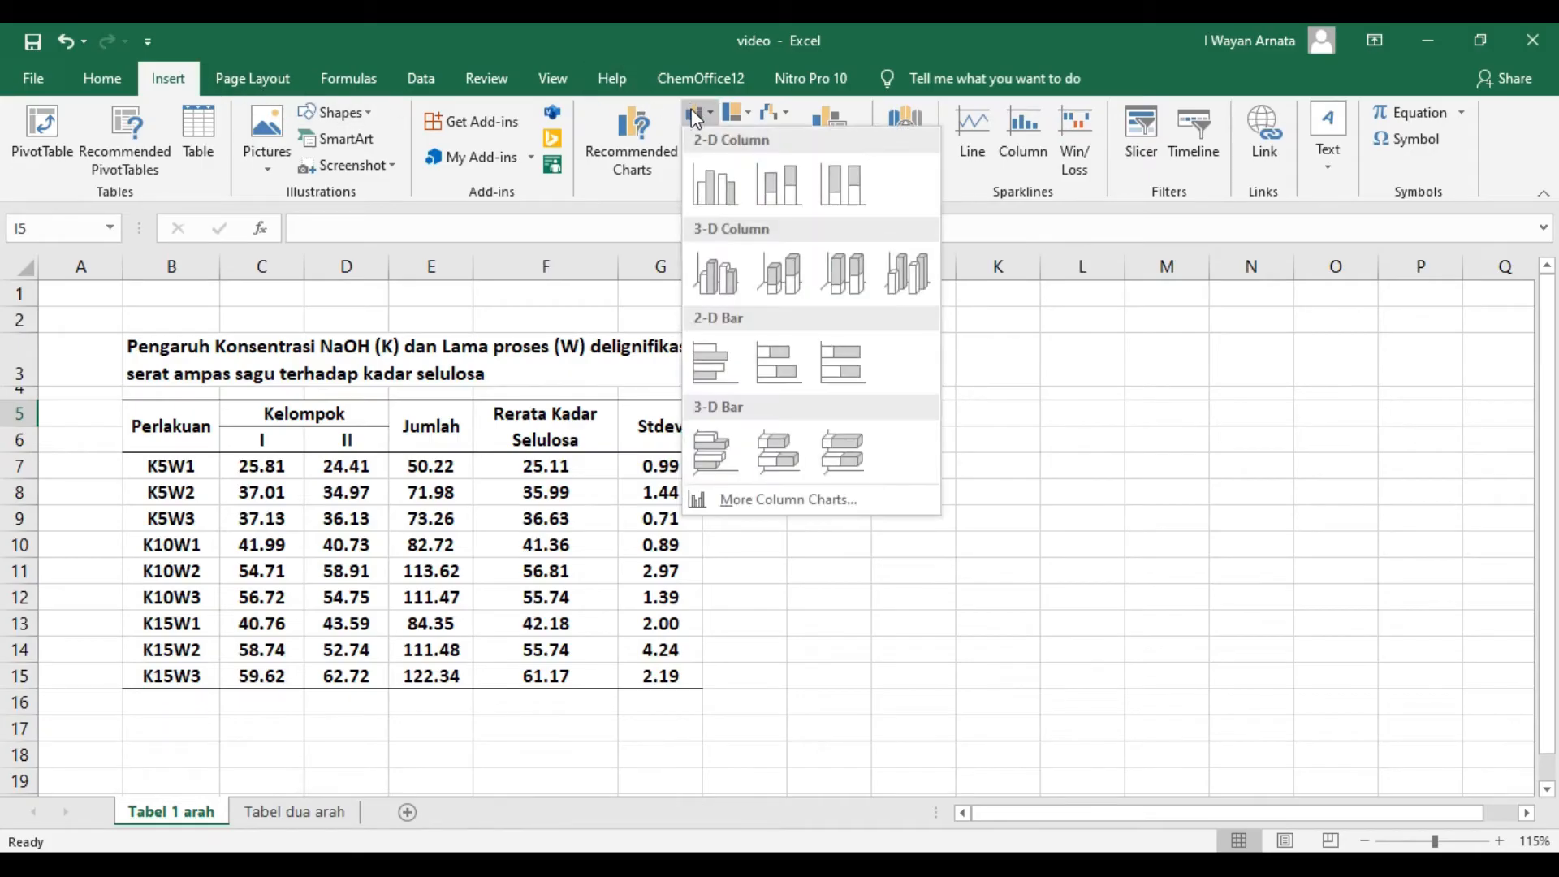
{"action": "left_click", "coordinate": [713, 177]}
{"action": "left_click_drag", "start_coordinate": [833, 362], "coordinate": [1126, 316]}
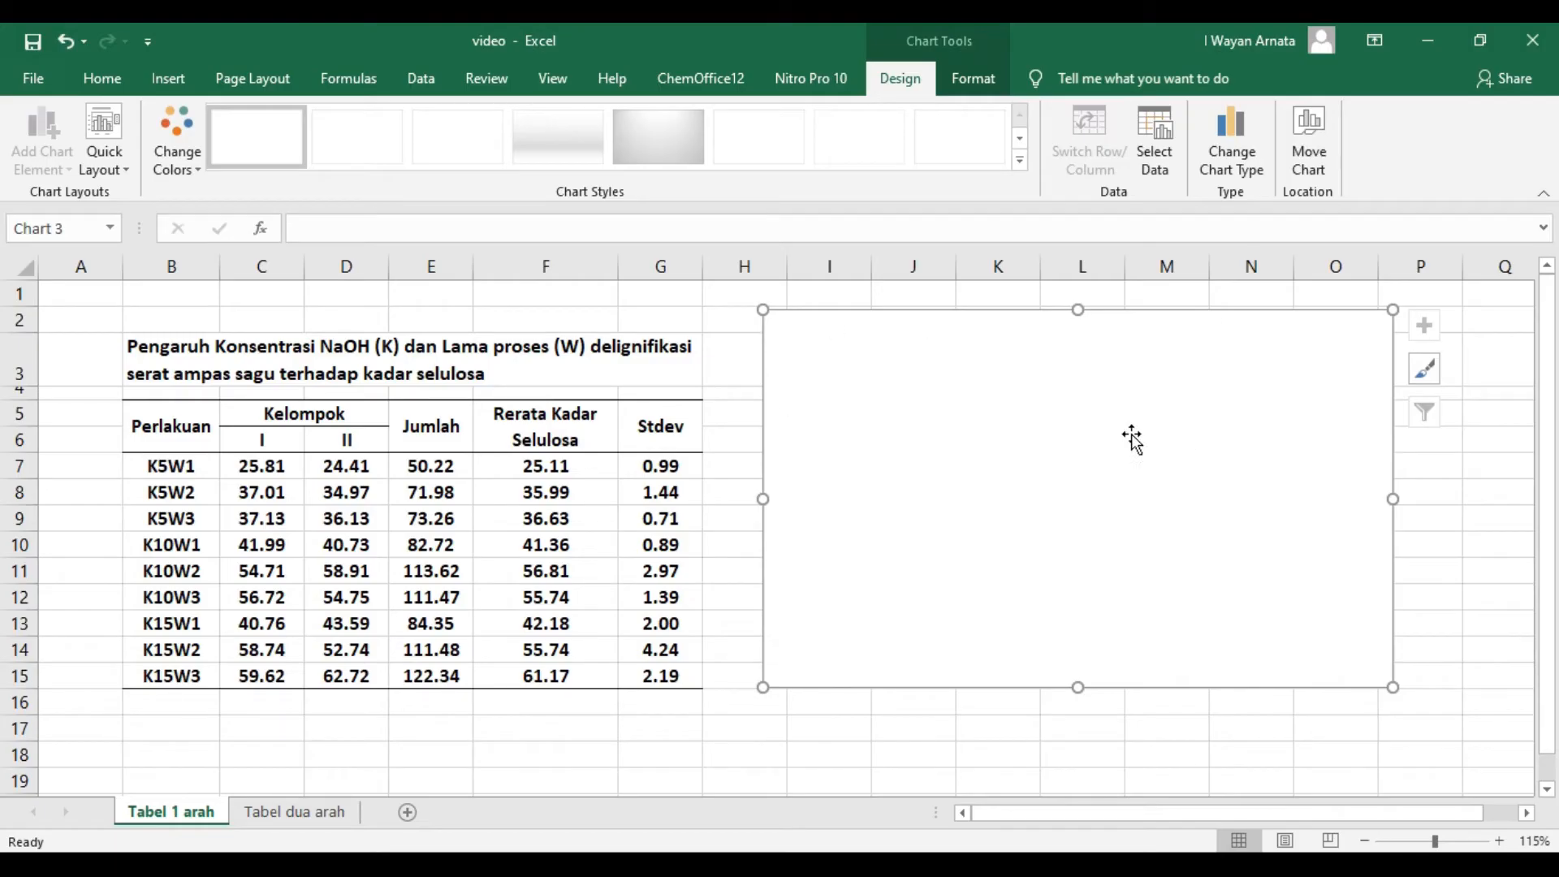
Step: Add a new series to the chart's data source, taking its name from the Rerata Kadar Selulosa header in F5:F6
{"action": "right_click", "coordinate": [1103, 396]}
{"action": "key", "text": "Escape"}
{"action": "right_click", "coordinate": [1102, 396]}
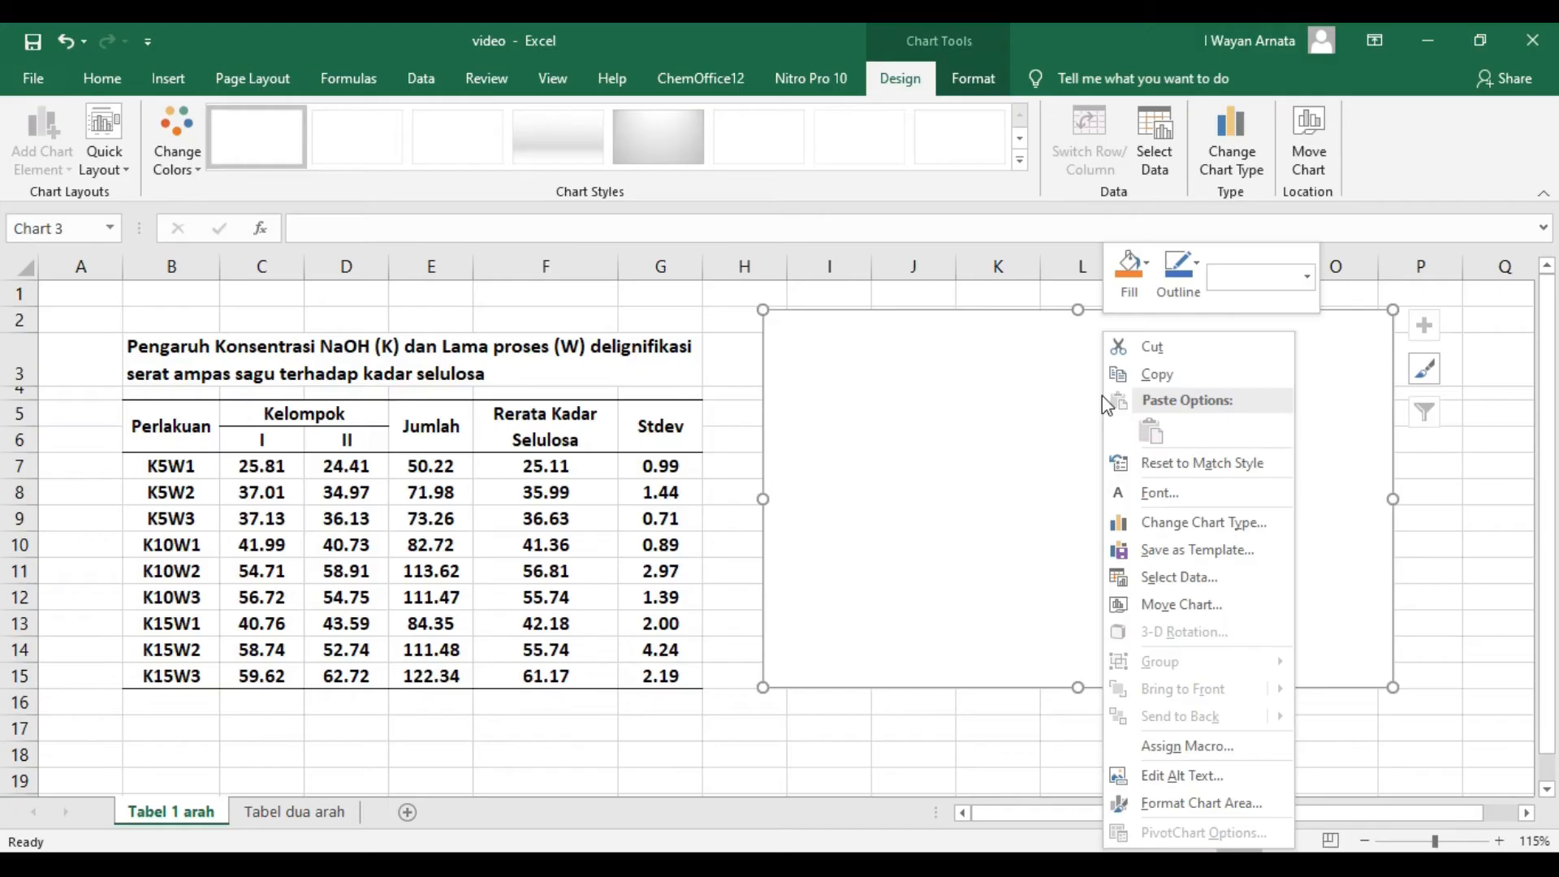
{"action": "left_click", "coordinate": [1203, 582]}
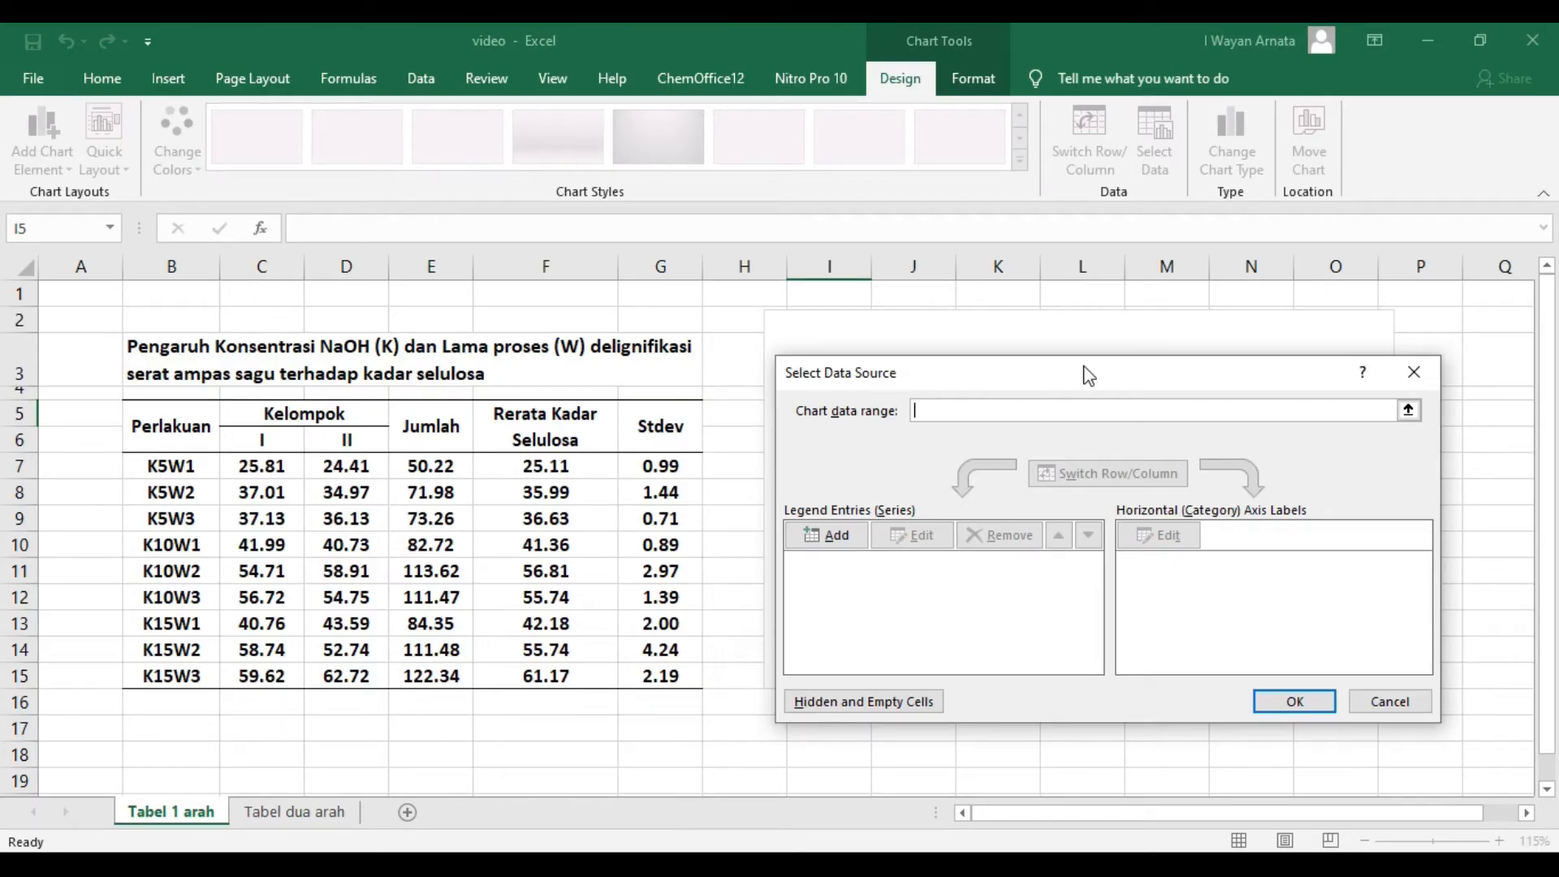
{"action": "left_click", "coordinate": [836, 538]}
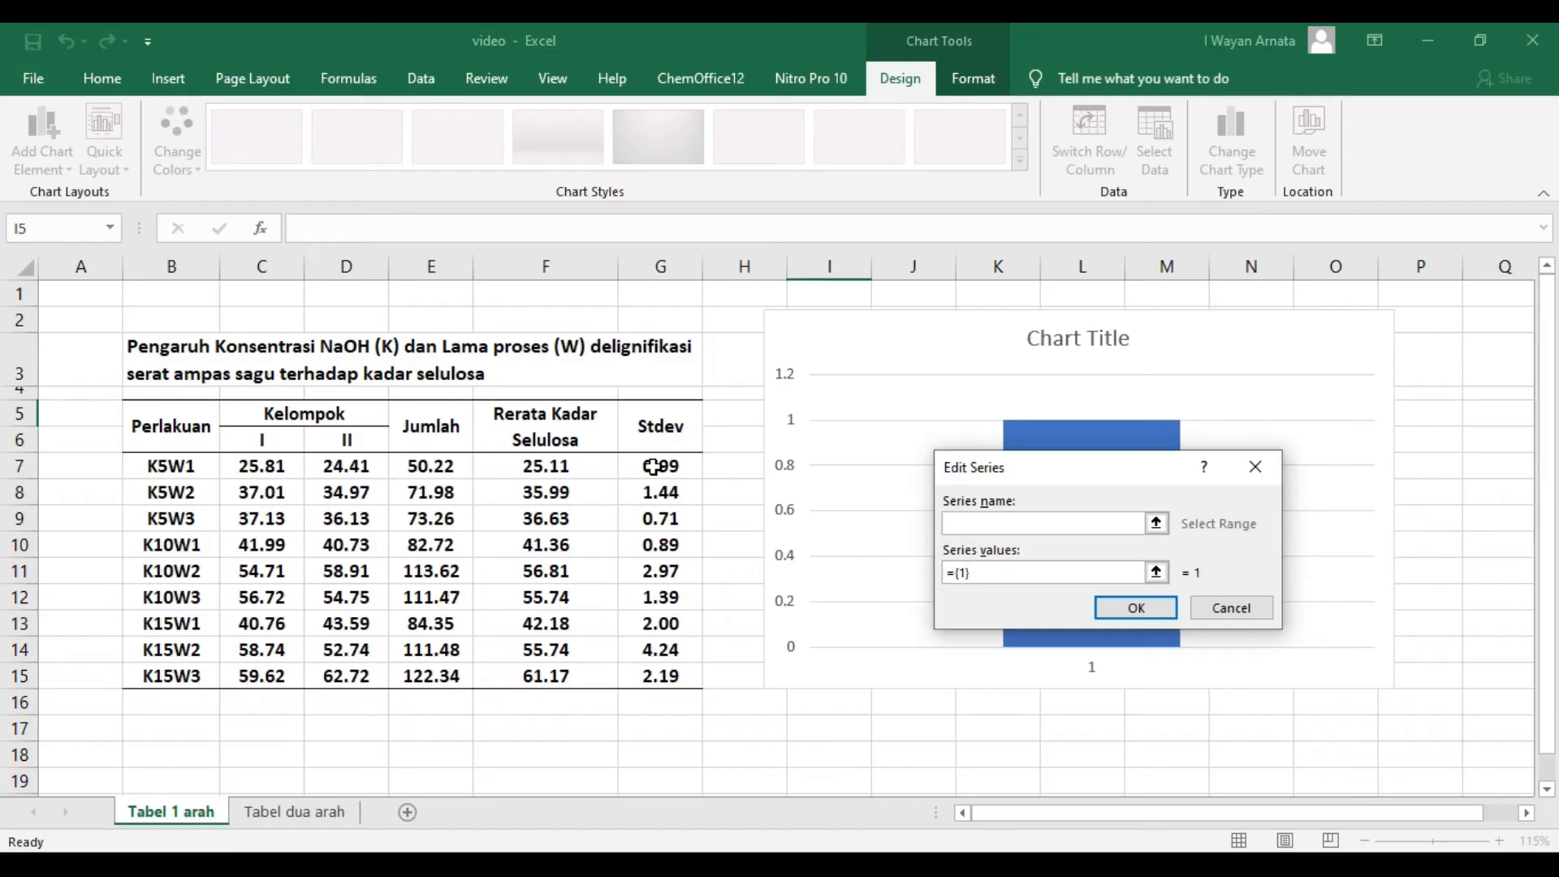
{"action": "left_click", "coordinate": [572, 431]}
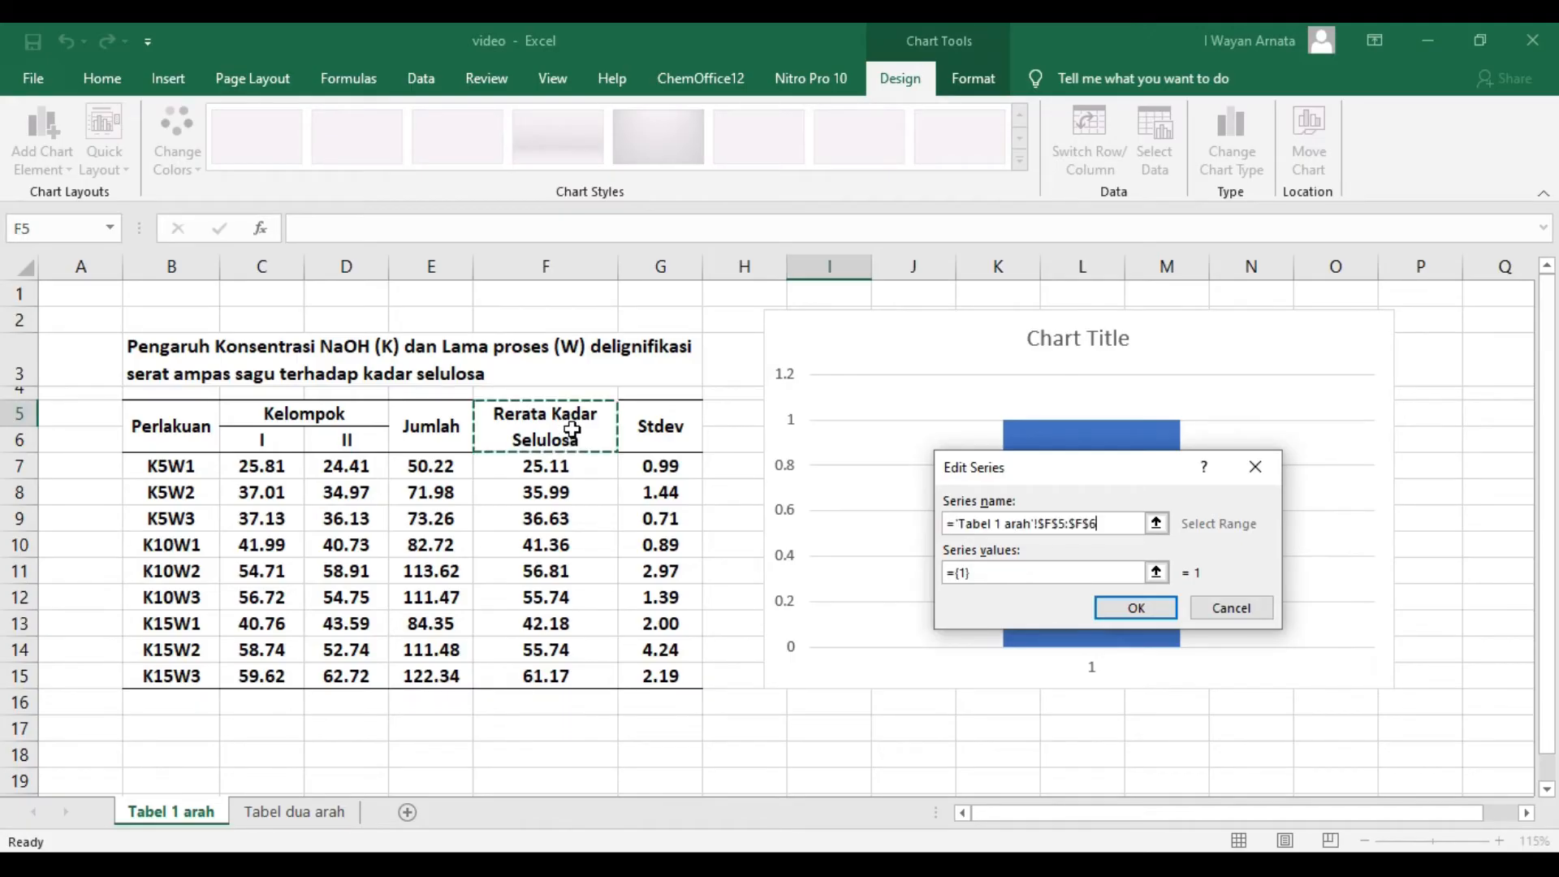
Step: Replace the new series' default values with the mean cellulose contents in F7:F15 and accept the series
{"action": "left_click_drag", "start_coordinate": [1004, 573], "coordinate": [917, 578]}
{"action": "key", "text": "BackSpace"}
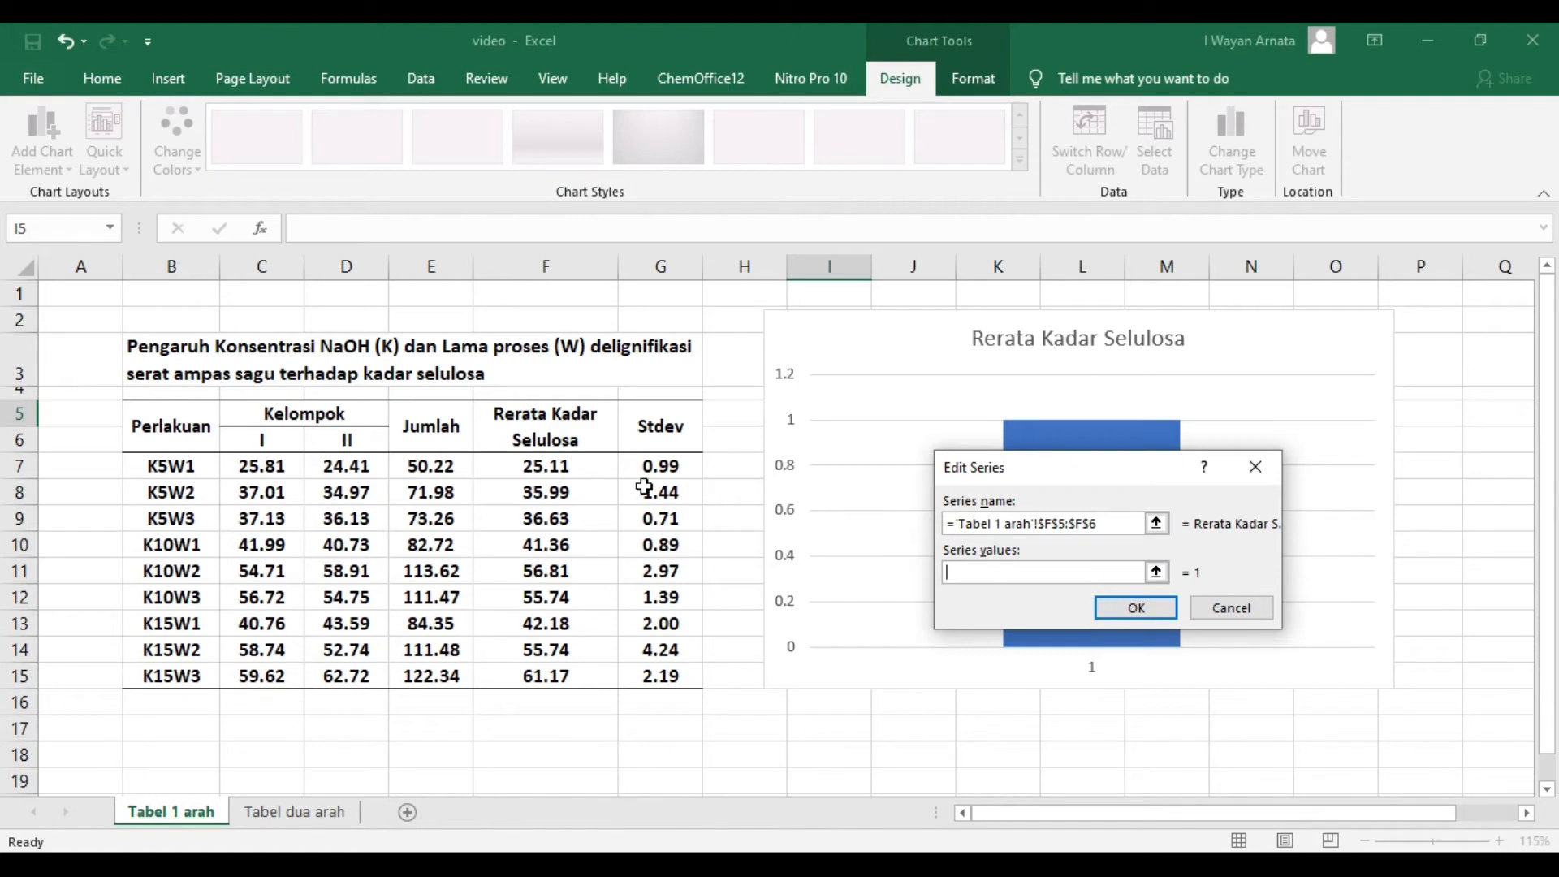
{"action": "left_click", "coordinate": [571, 464]}
{"action": "left_click_drag", "start_coordinate": [571, 465], "coordinate": [561, 676]}
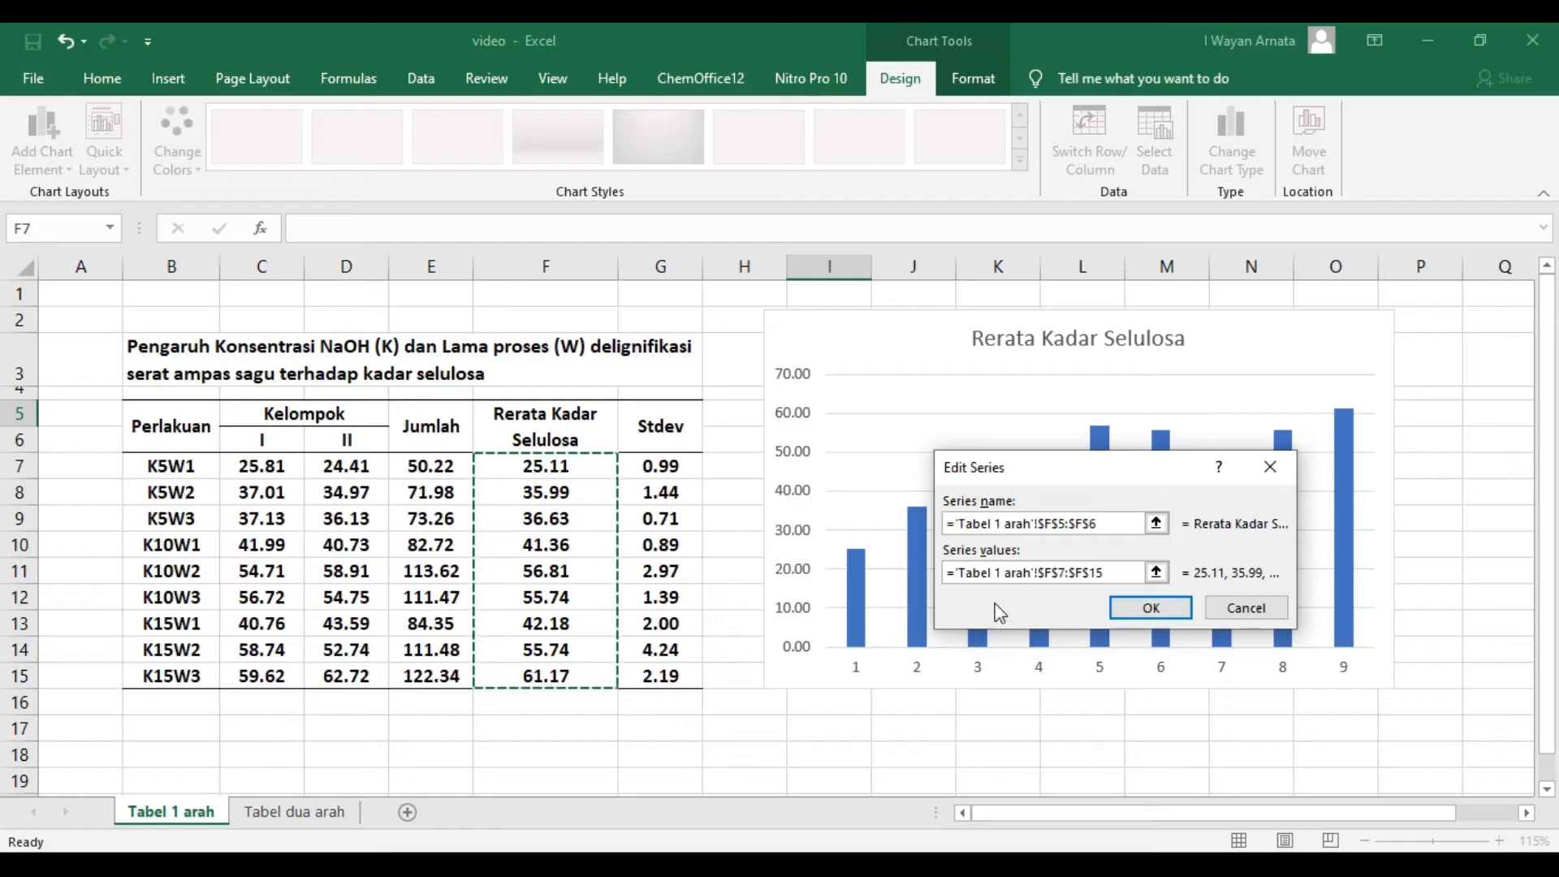
{"action": "left_click", "coordinate": [1152, 613]}
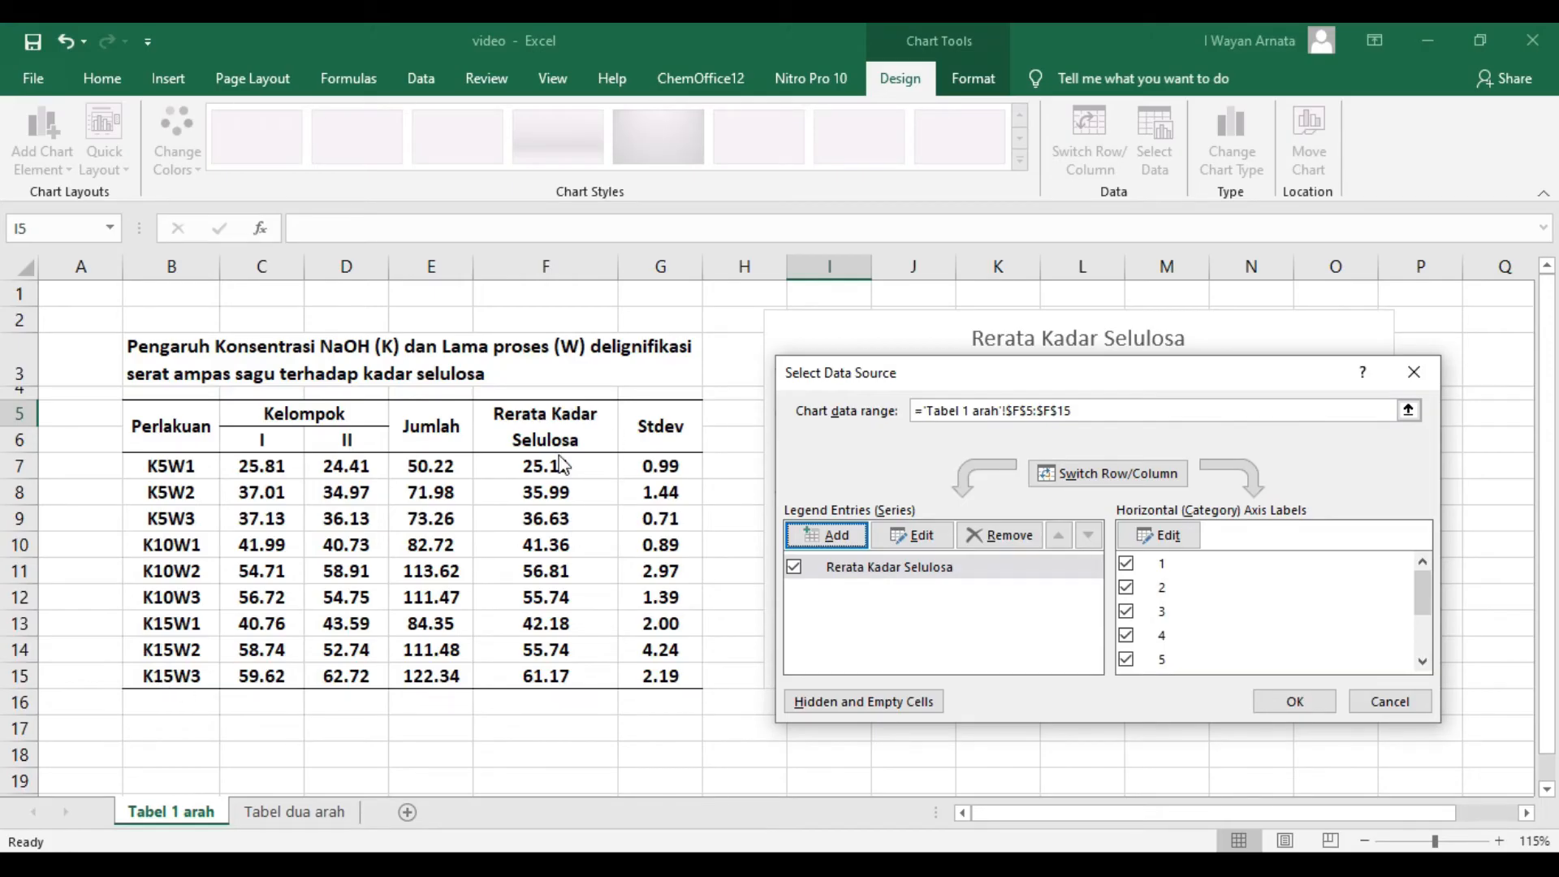
Step: Set the chart's horizontal axis labels to the treatment codes in B7:B15 and apply the data source
{"action": "left_click", "coordinate": [1173, 537]}
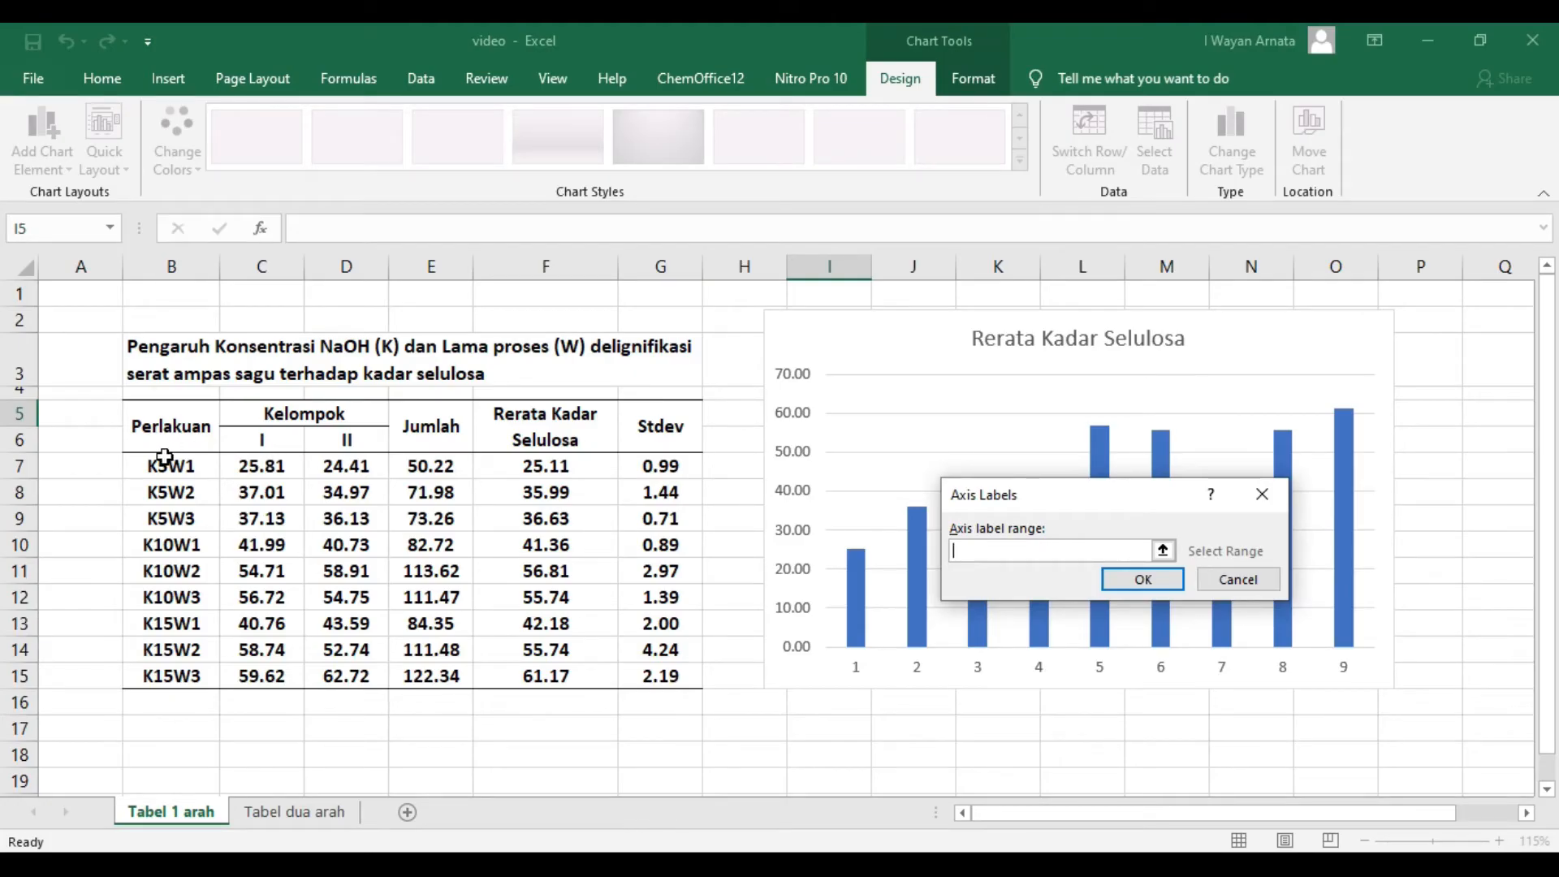
{"action": "left_click_drag", "start_coordinate": [163, 461], "coordinate": [175, 674]}
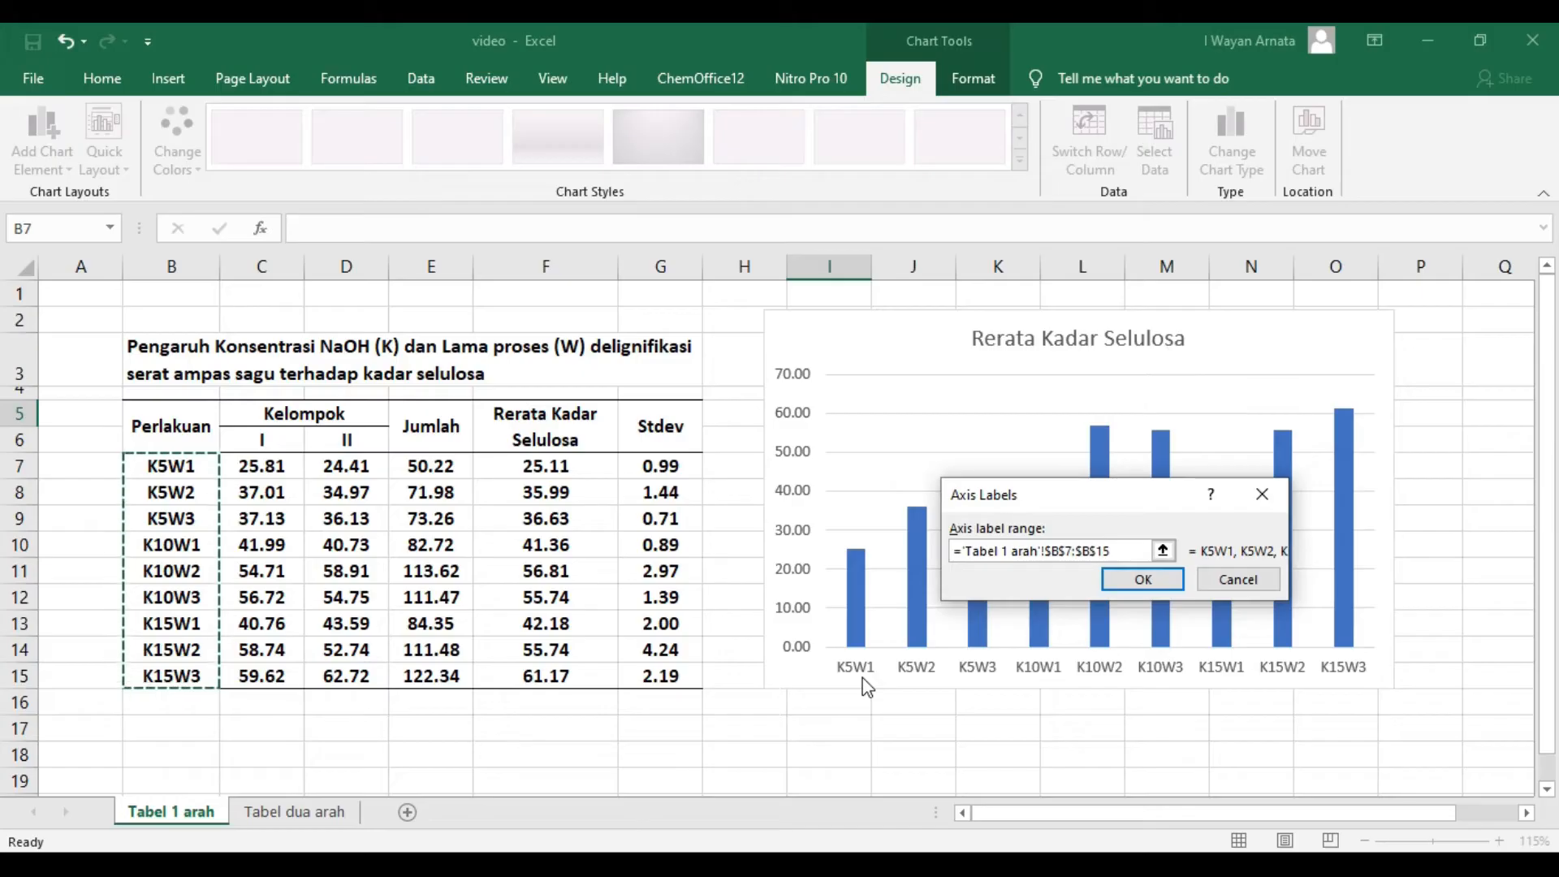
{"action": "left_click", "coordinate": [1142, 579]}
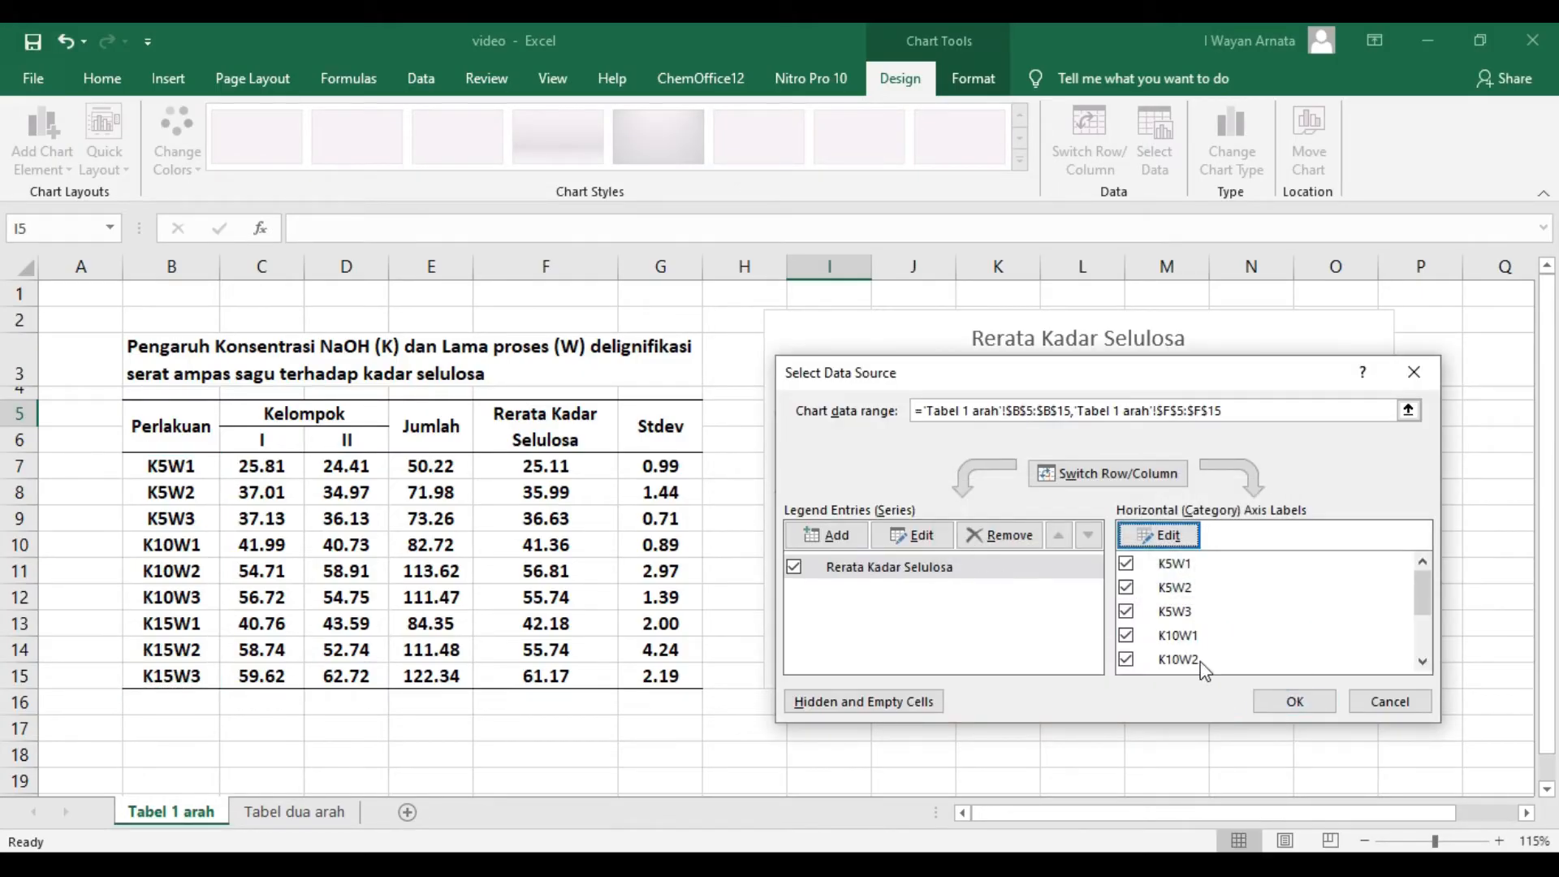
{"action": "left_click", "coordinate": [1291, 703]}
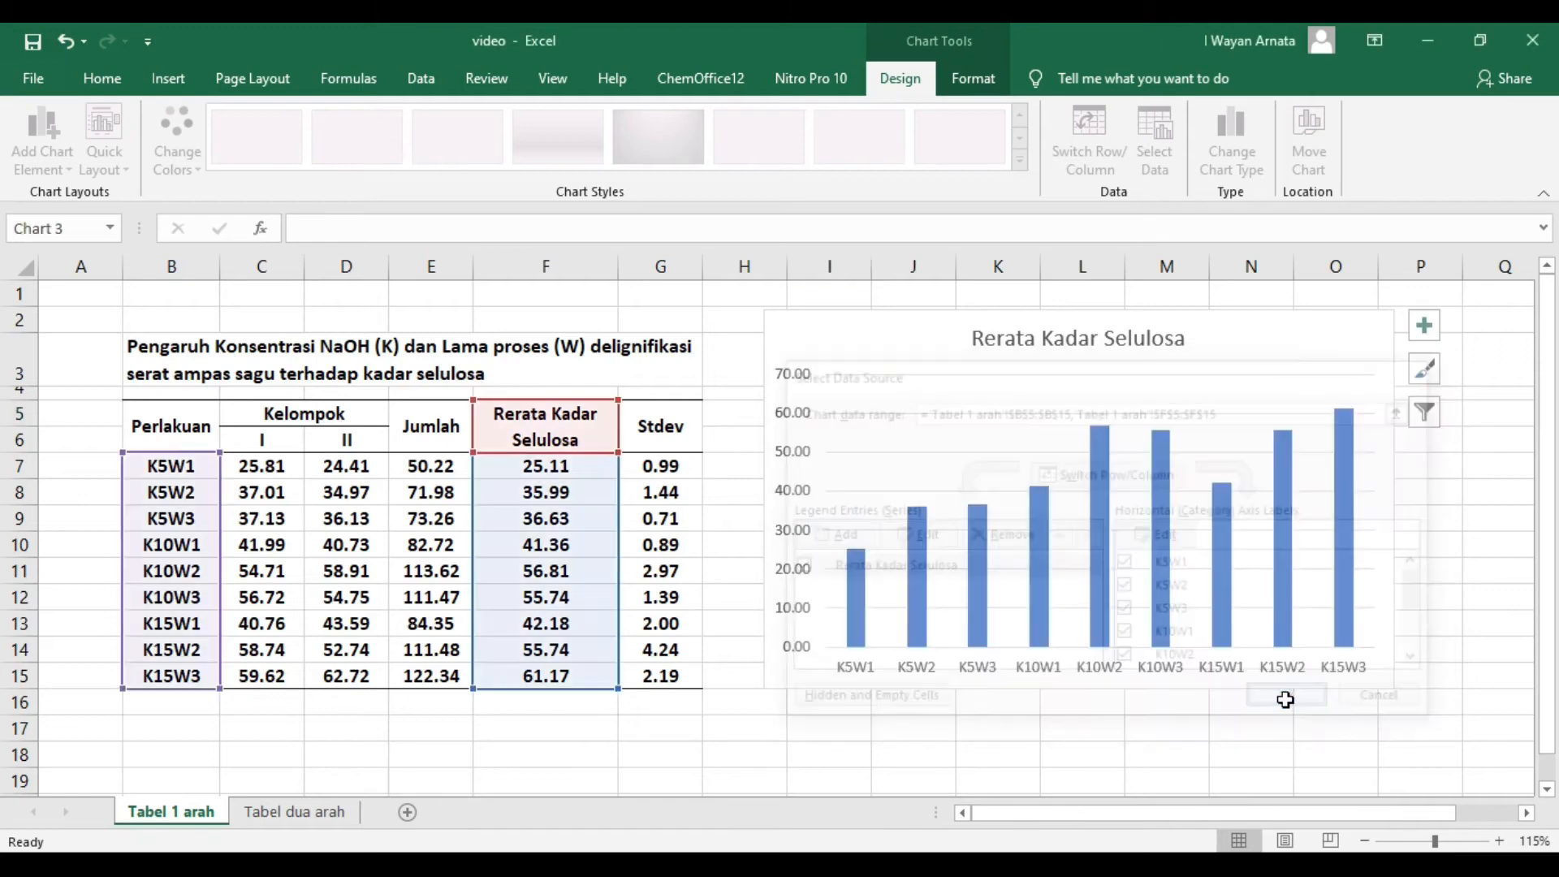
Step: Move the chart so it spans roughly columns F to L from row 2, then deselect it
{"action": "left_click_drag", "start_coordinate": [1273, 316], "coordinate": [1078, 383]}
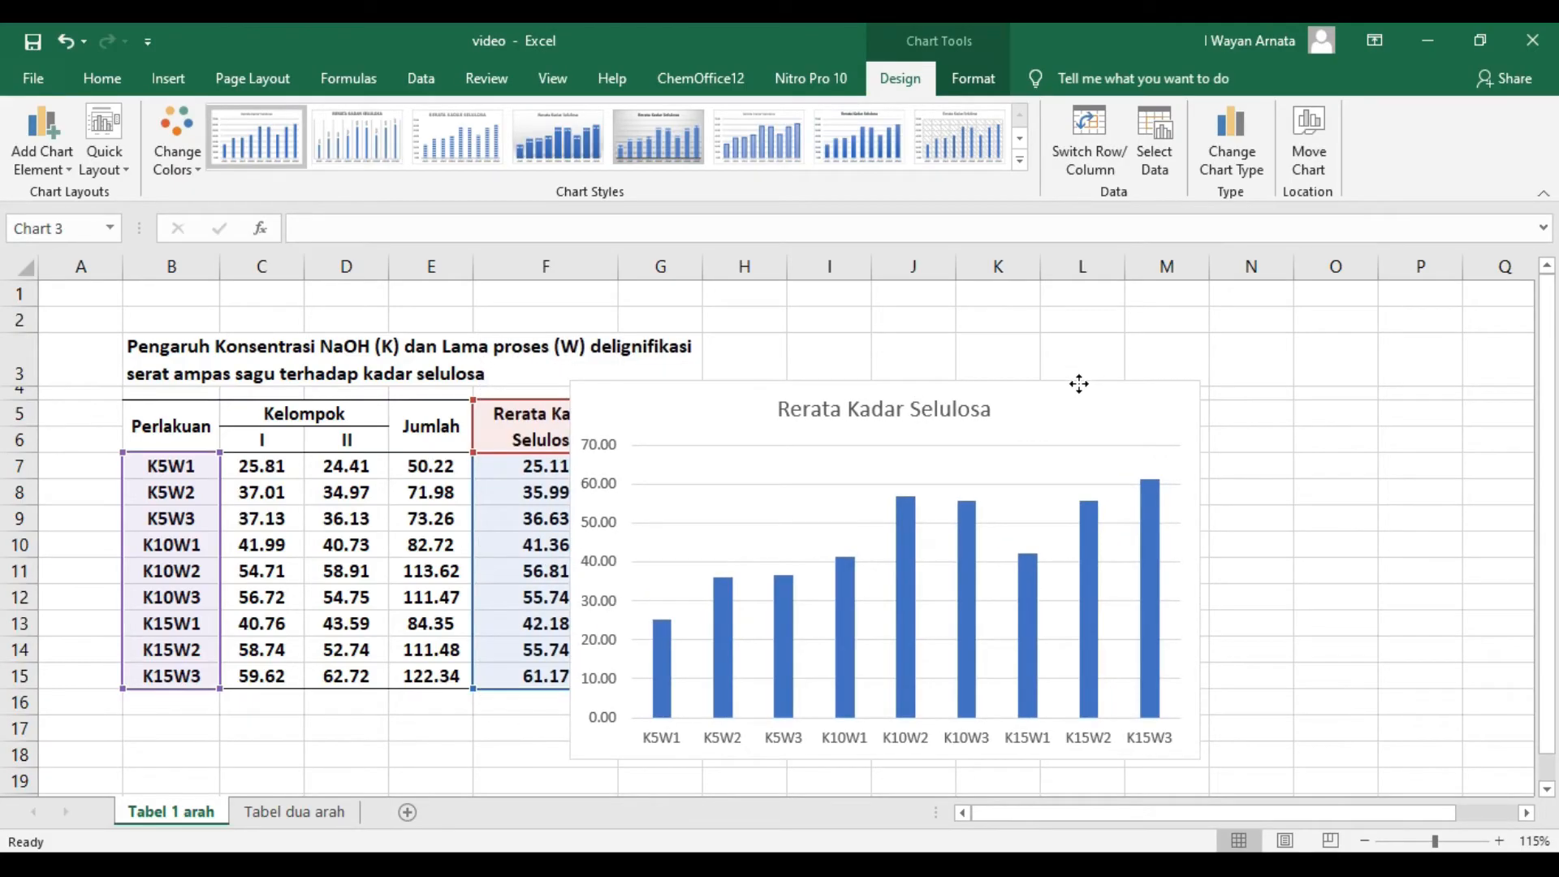
{"action": "mouse_move", "coordinate": [1079, 384]}
{"action": "left_mouse_down"}
{"action": "mouse_move", "coordinate": [1046, 328]}
{"action": "mouse_move", "coordinate": [1011, 309]}
{"action": "left_mouse_up"}
{"action": "left_click", "coordinate": [1265, 419]}
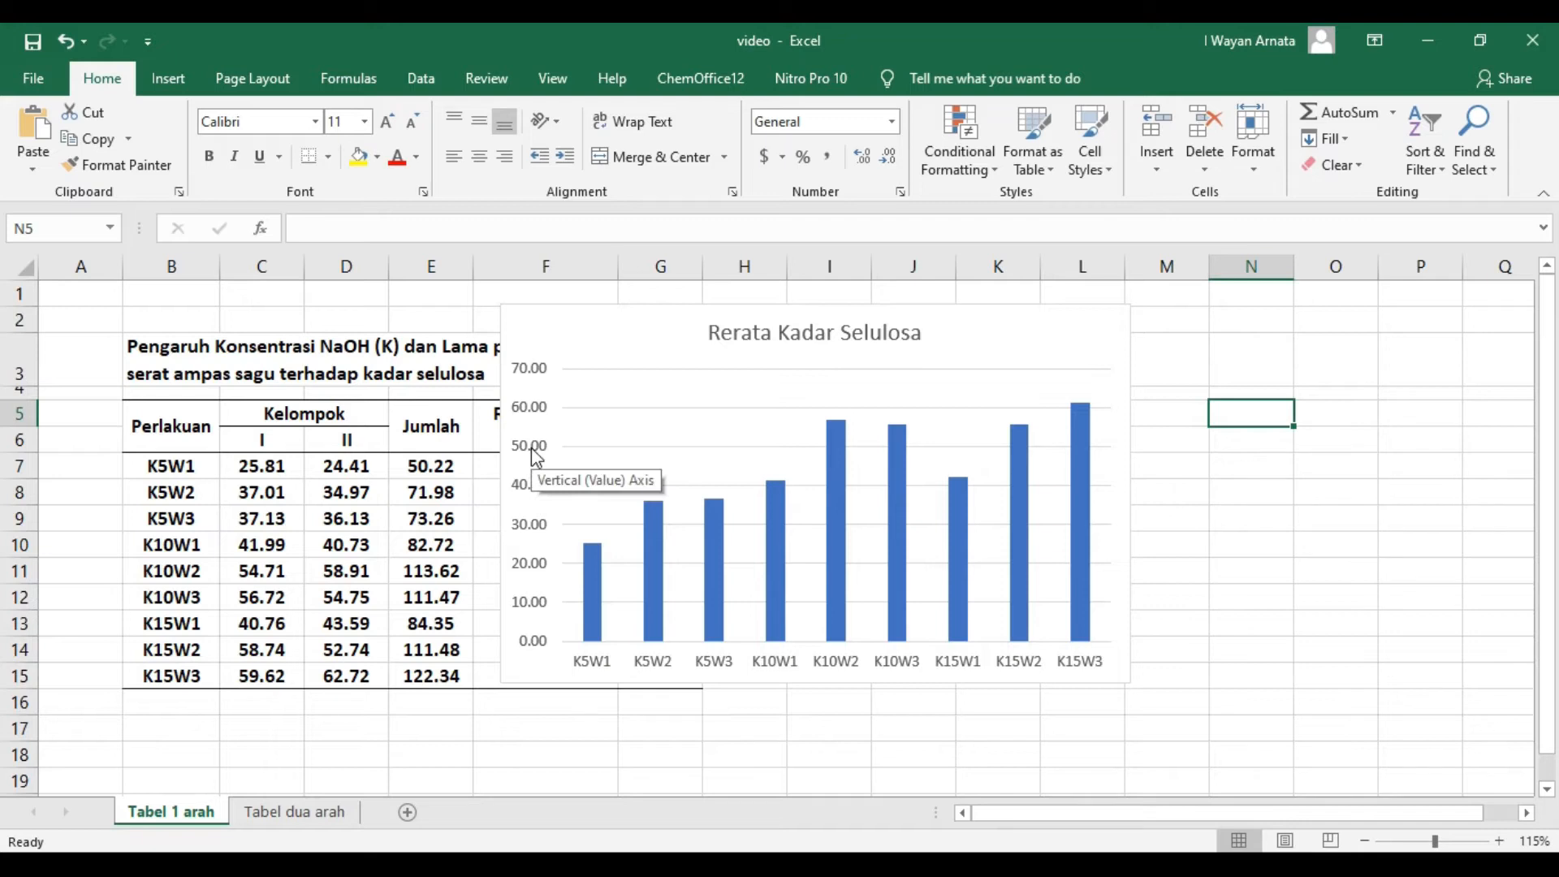
Step: Format the chart's vertical axis with a solid black line
{"action": "left_click", "coordinate": [537, 457]}
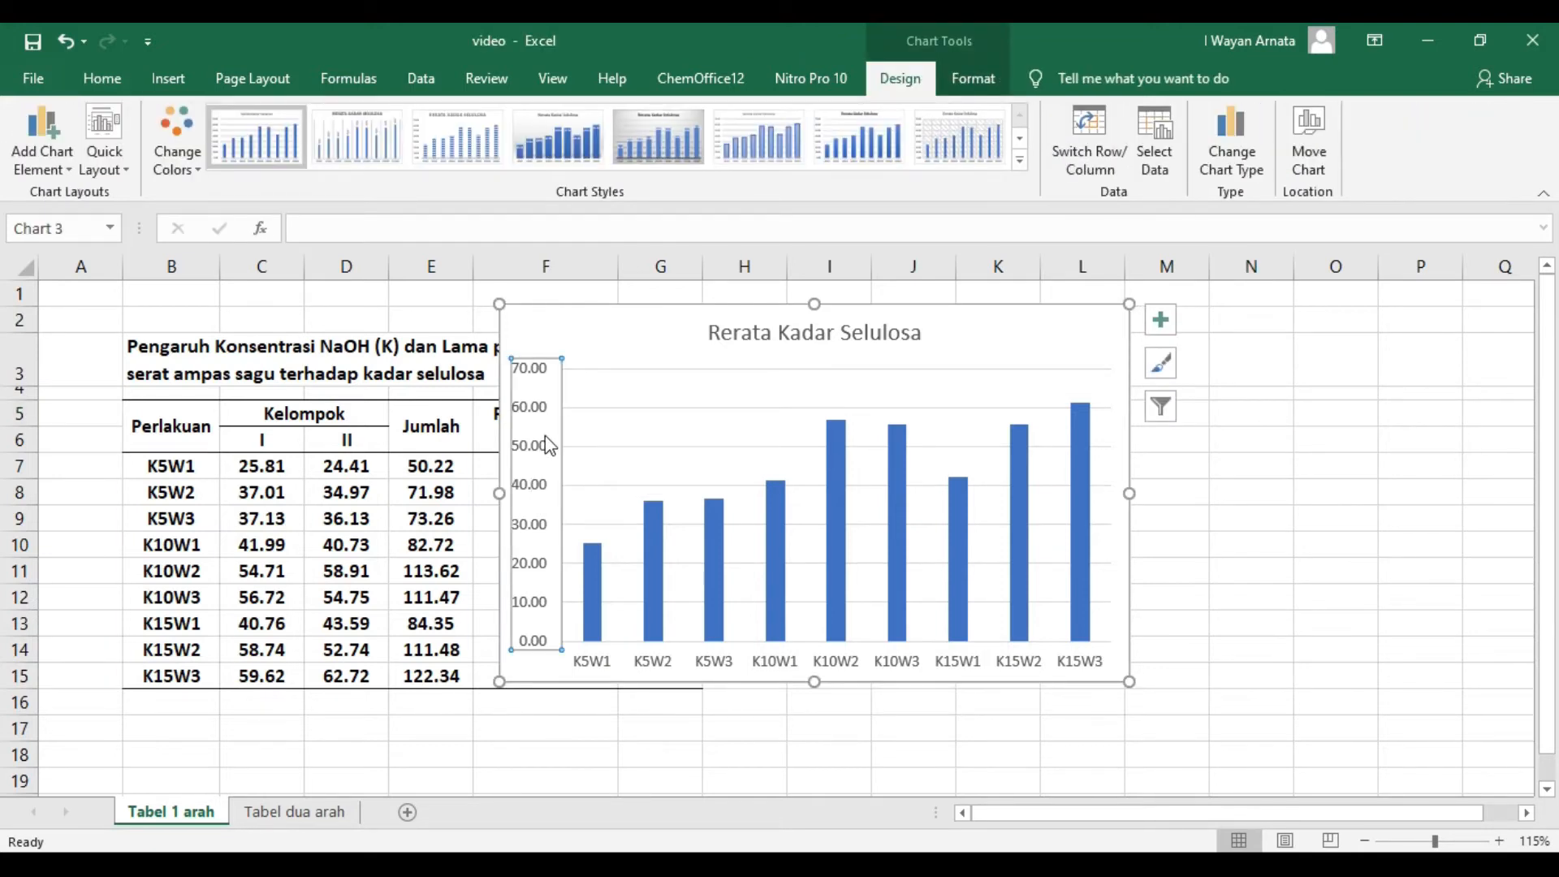
{"action": "double_click", "coordinate": [548, 445]}
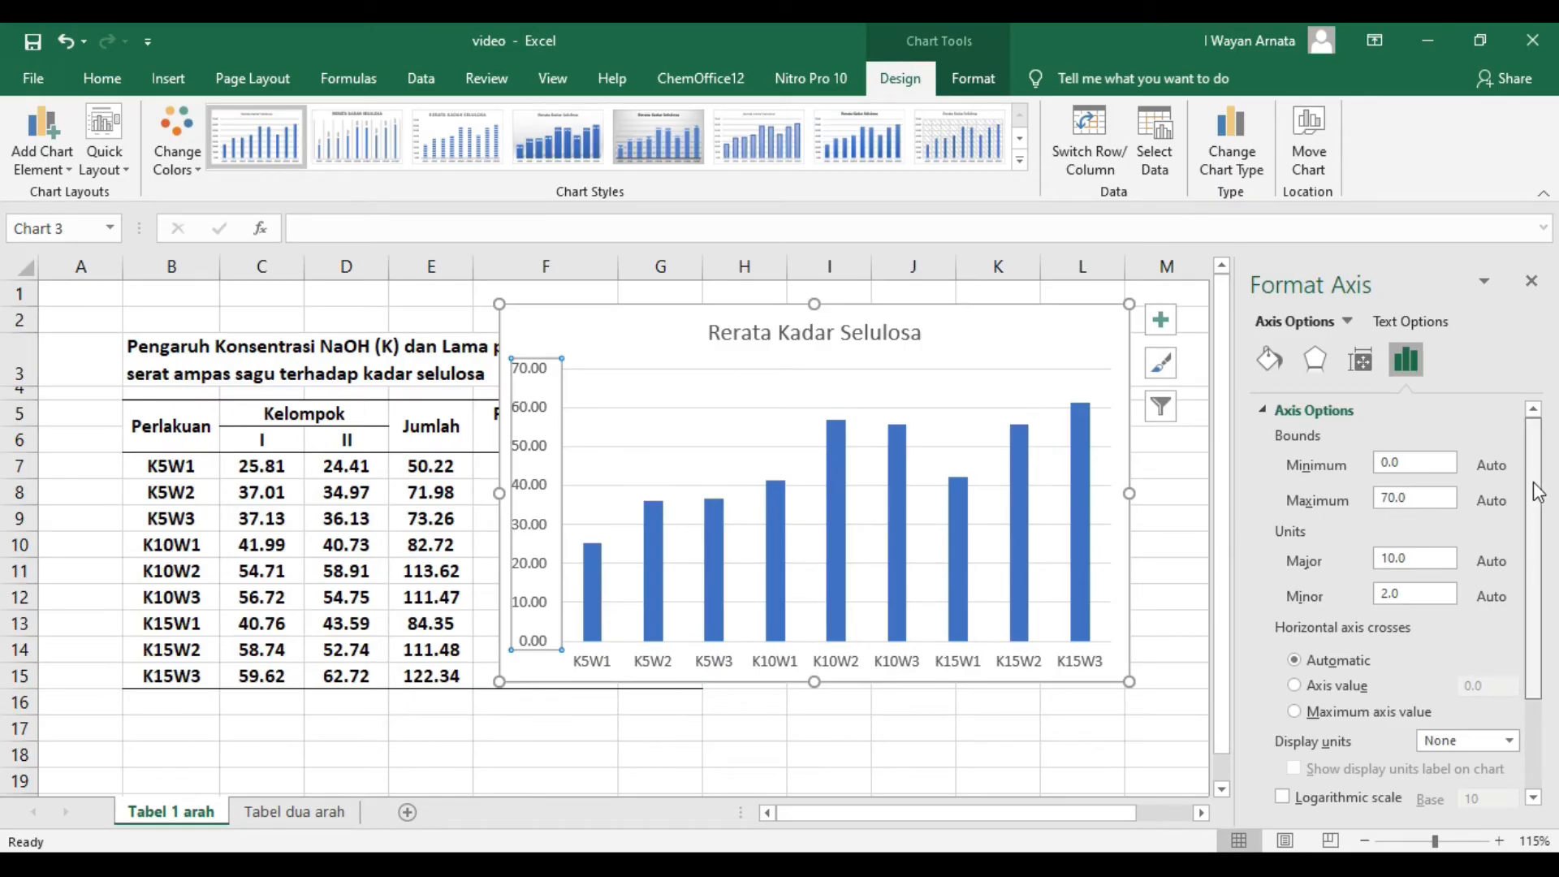
{"action": "scroll", "coordinate": [1537, 500], "scroll_direction": "down", "scroll_amount": 3}
{"action": "scroll", "coordinate": [1531, 509], "scroll_direction": "up", "scroll_amount": 1}
{"action": "scroll", "coordinate": [1531, 510], "scroll_direction": "up", "scroll_amount": 1}
{"action": "left_click", "coordinate": [1276, 367]}
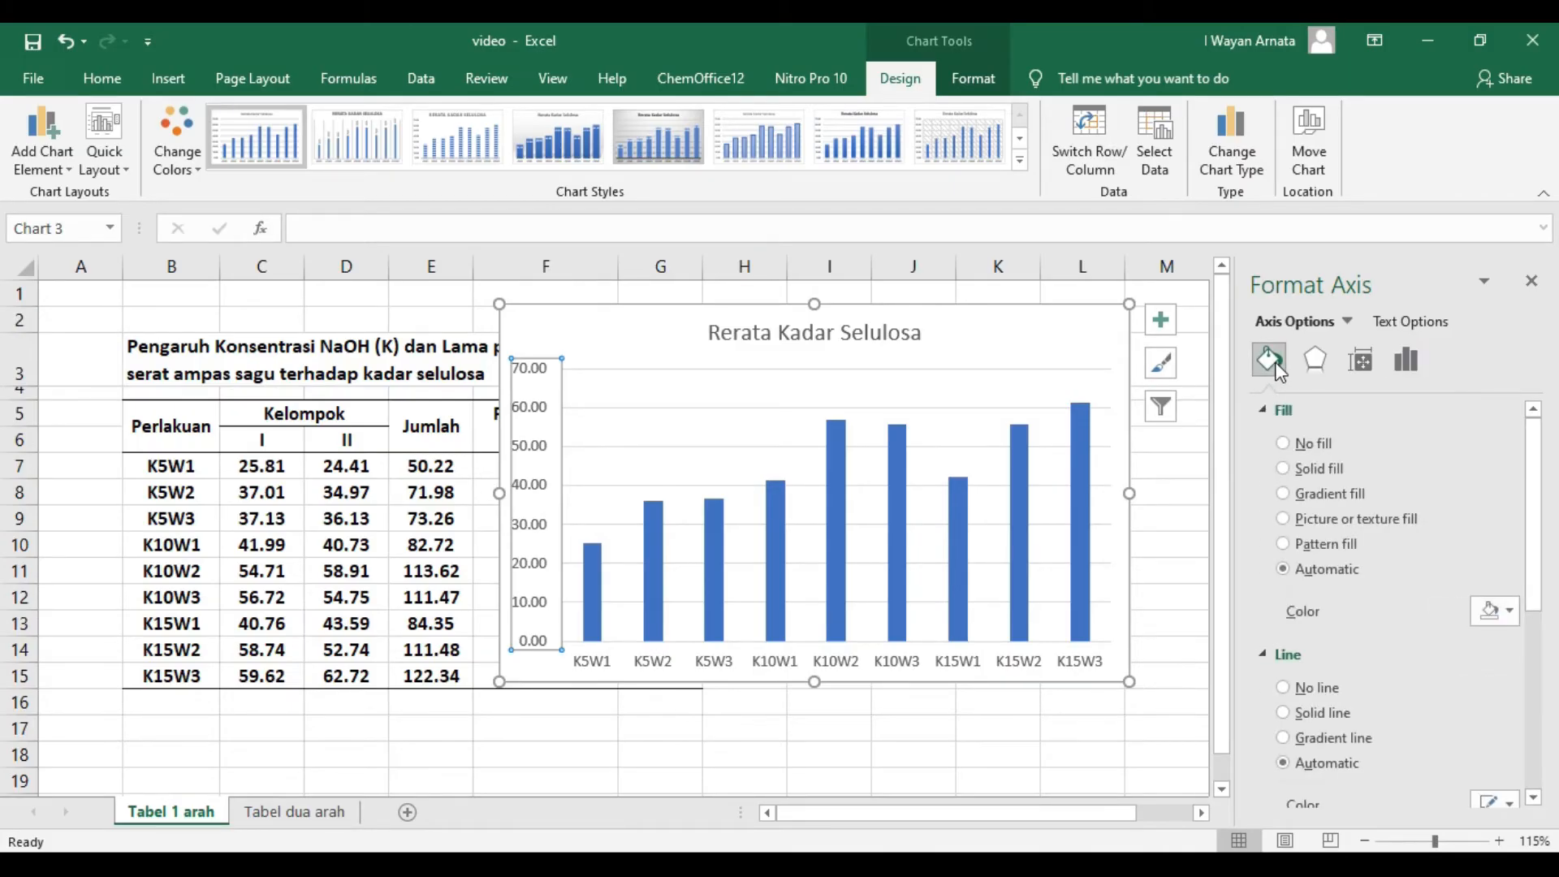
{"action": "left_click_drag", "start_coordinate": [1531, 520], "coordinate": [1533, 622]}
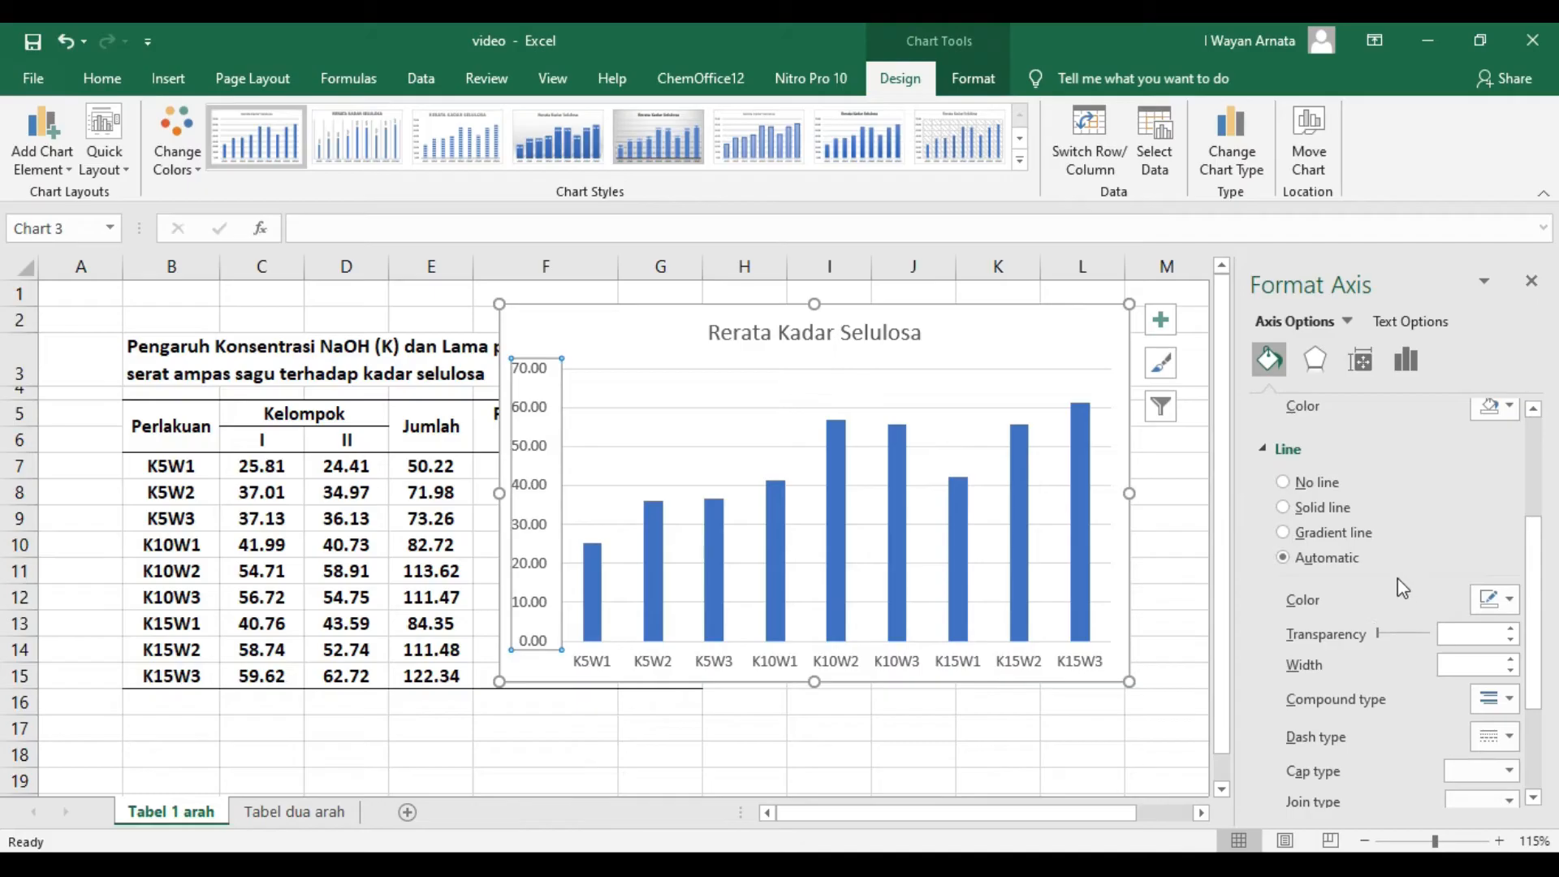
{"action": "left_click", "coordinate": [1285, 508]}
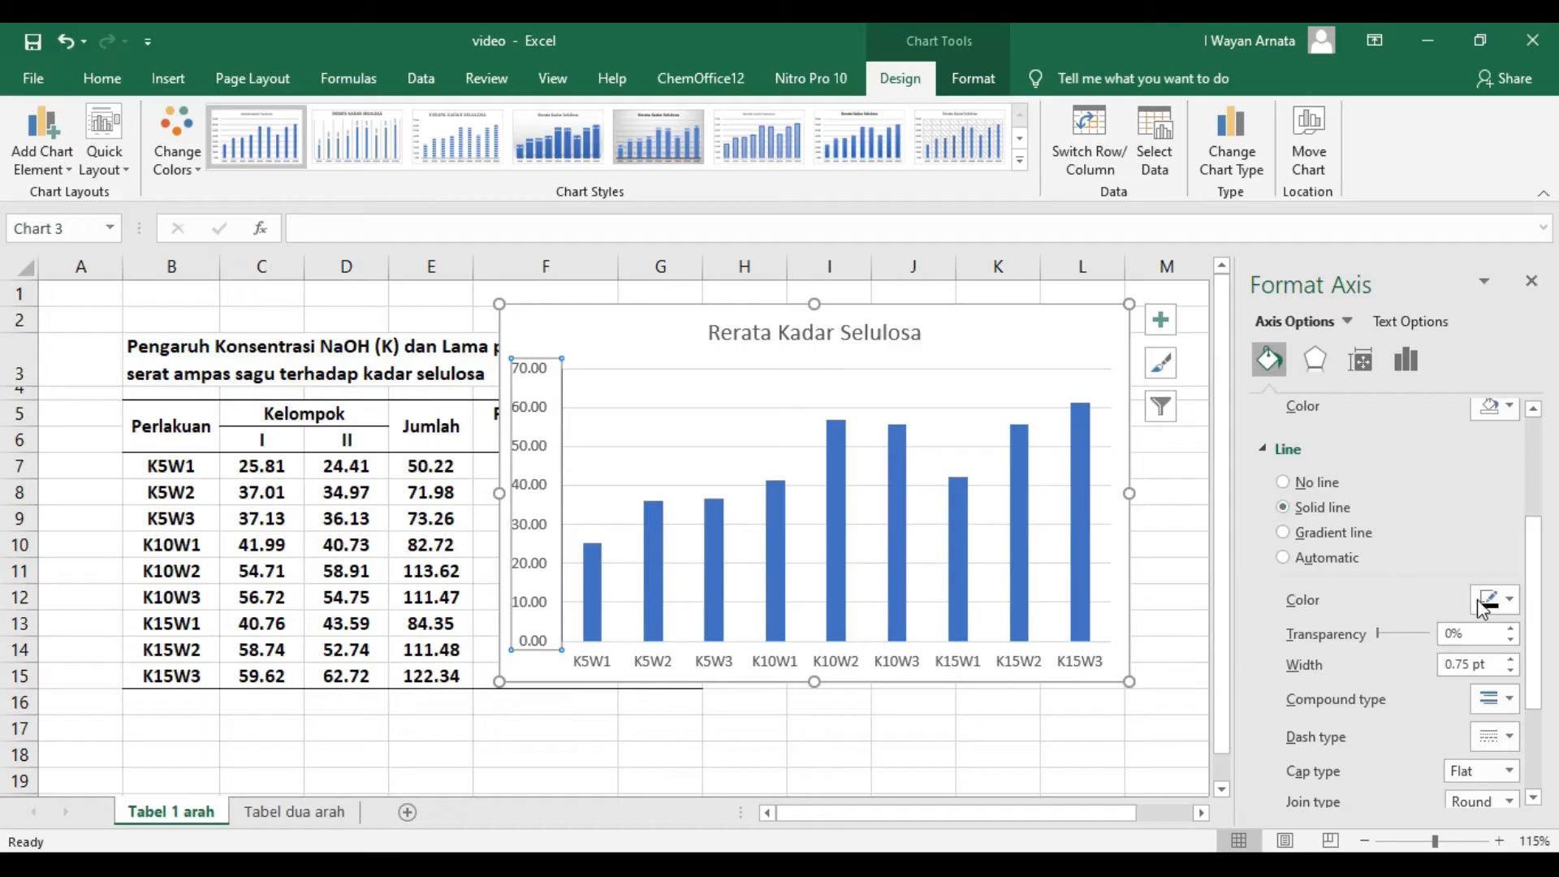
{"action": "left_click", "coordinate": [1511, 600]}
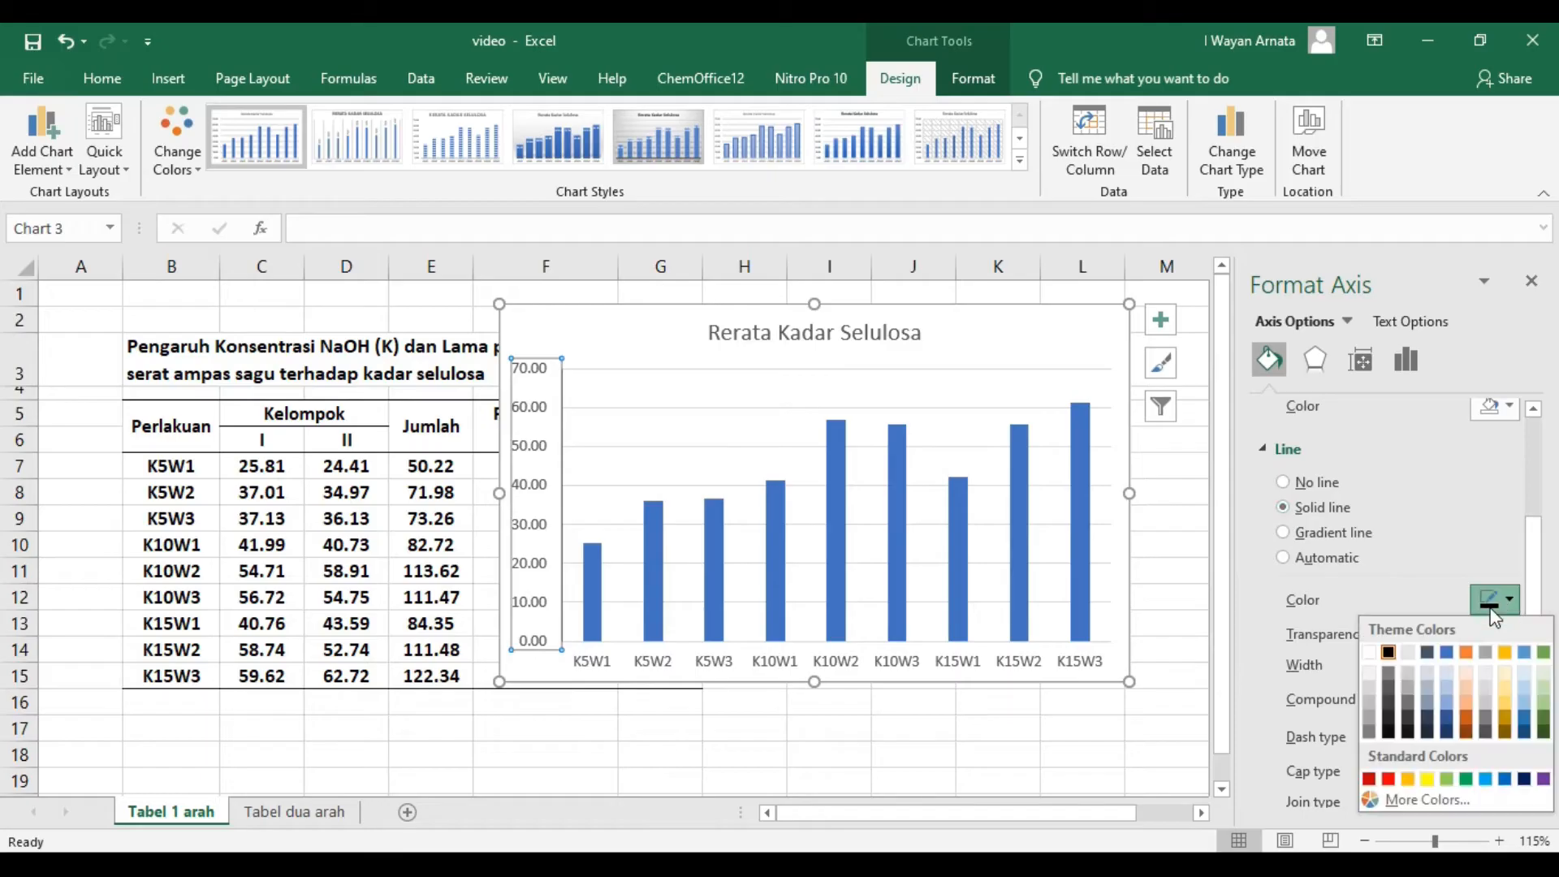
{"action": "left_click", "coordinate": [1390, 654]}
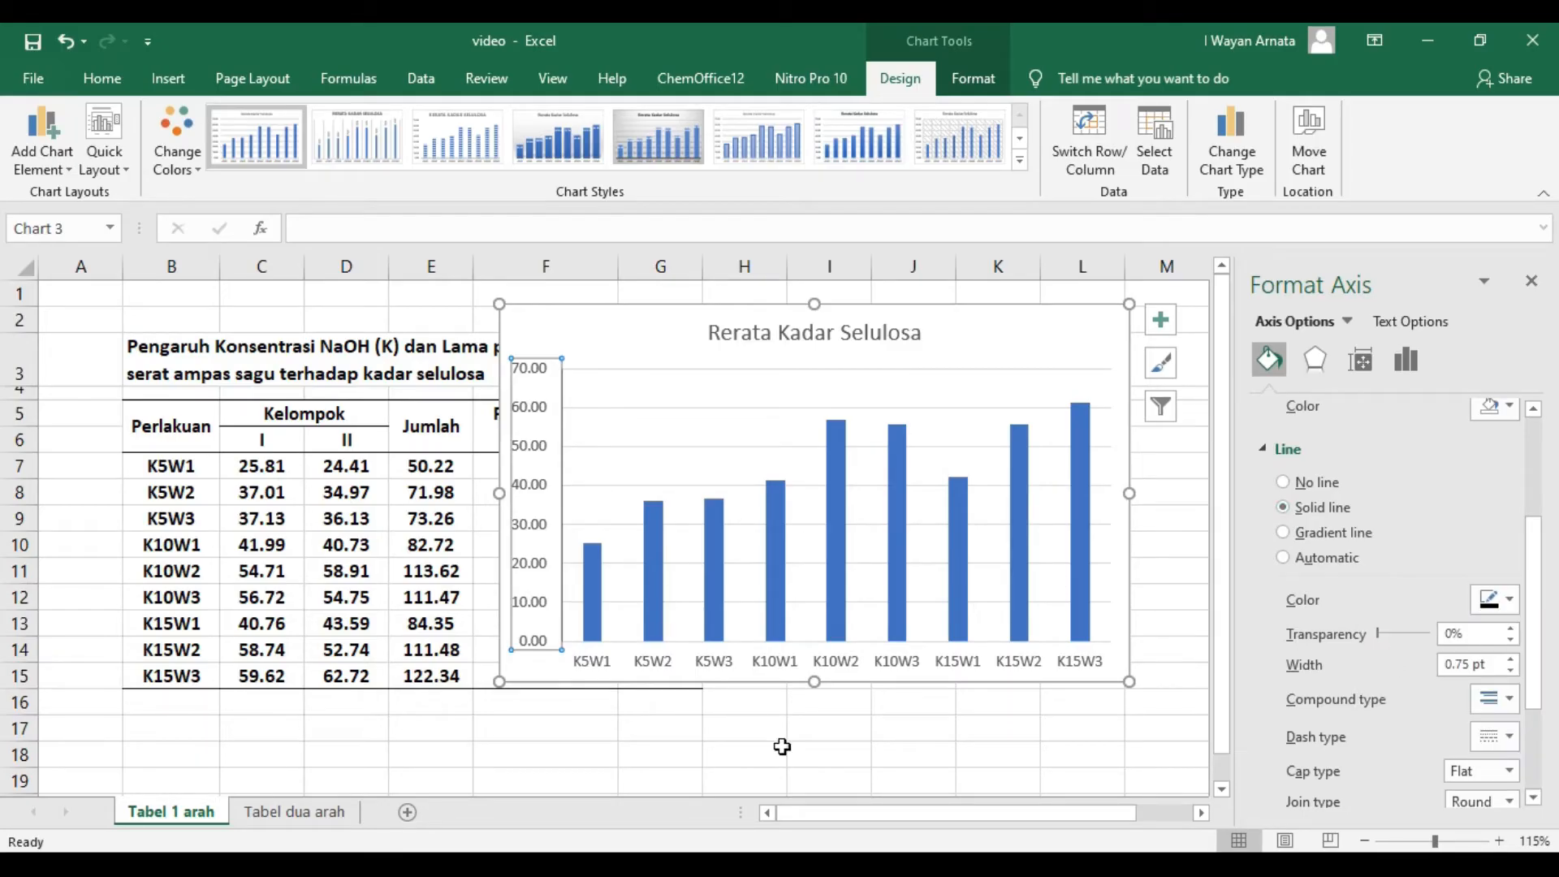
{"action": "left_click", "coordinate": [926, 752]}
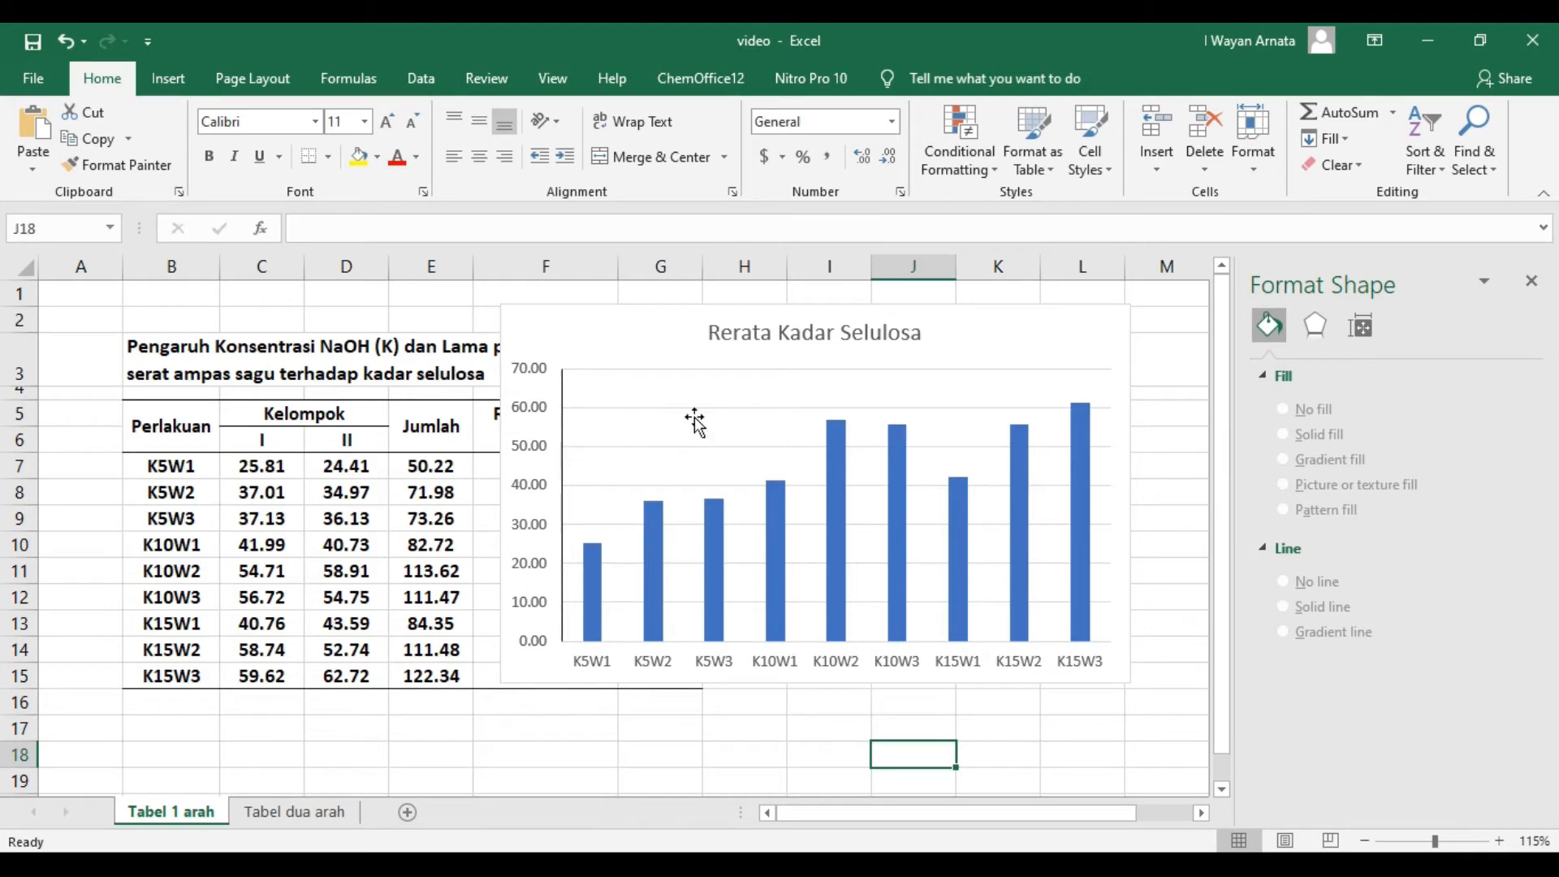
{"action": "left_click", "coordinate": [1364, 326]}
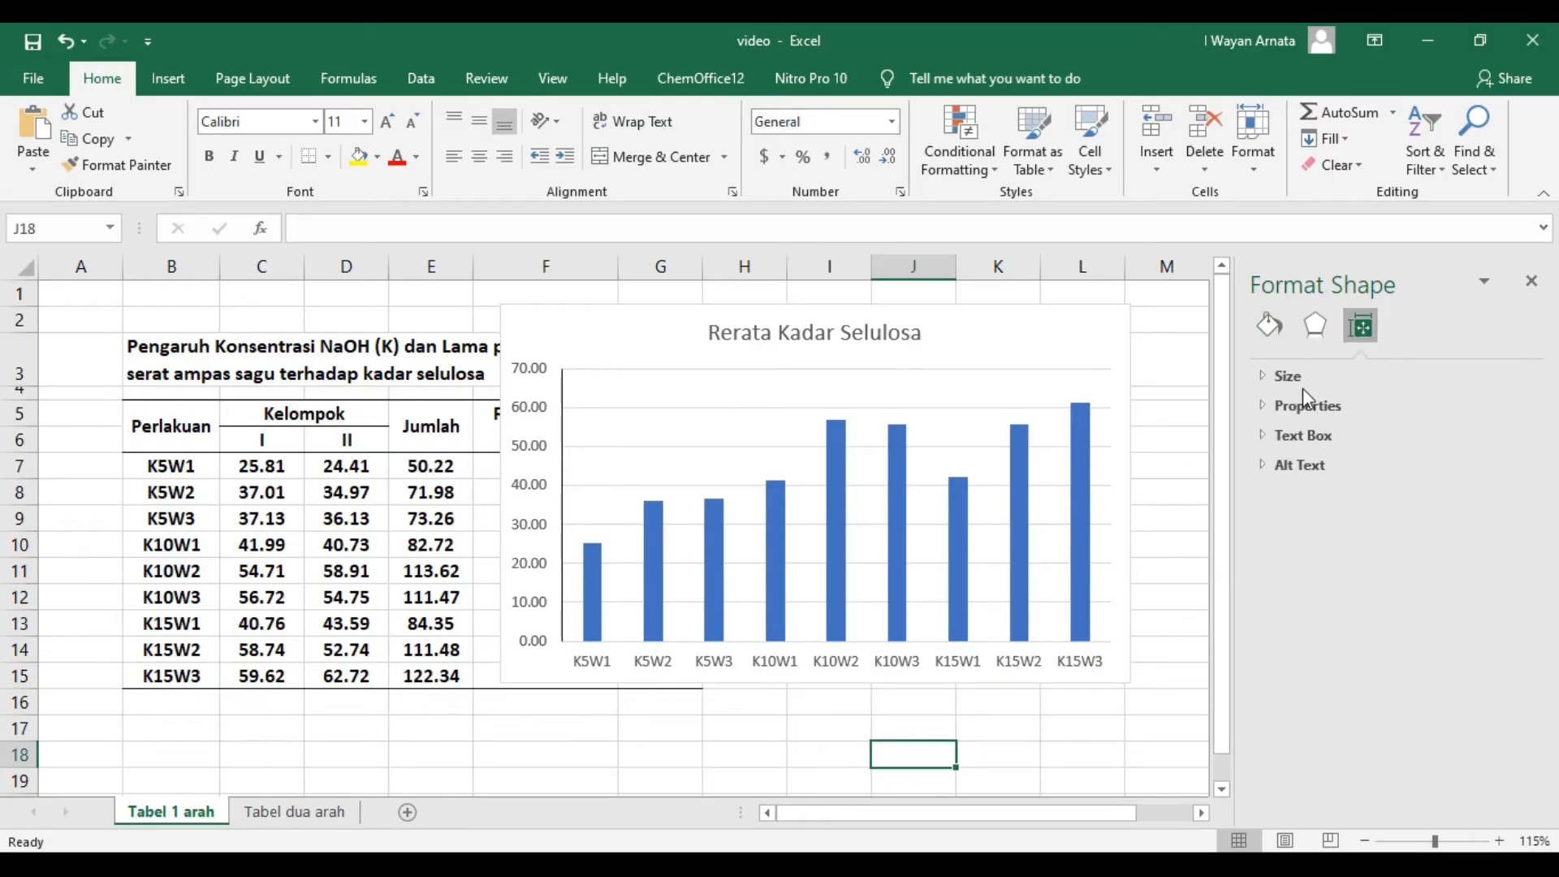
{"action": "left_click", "coordinate": [1262, 375]}
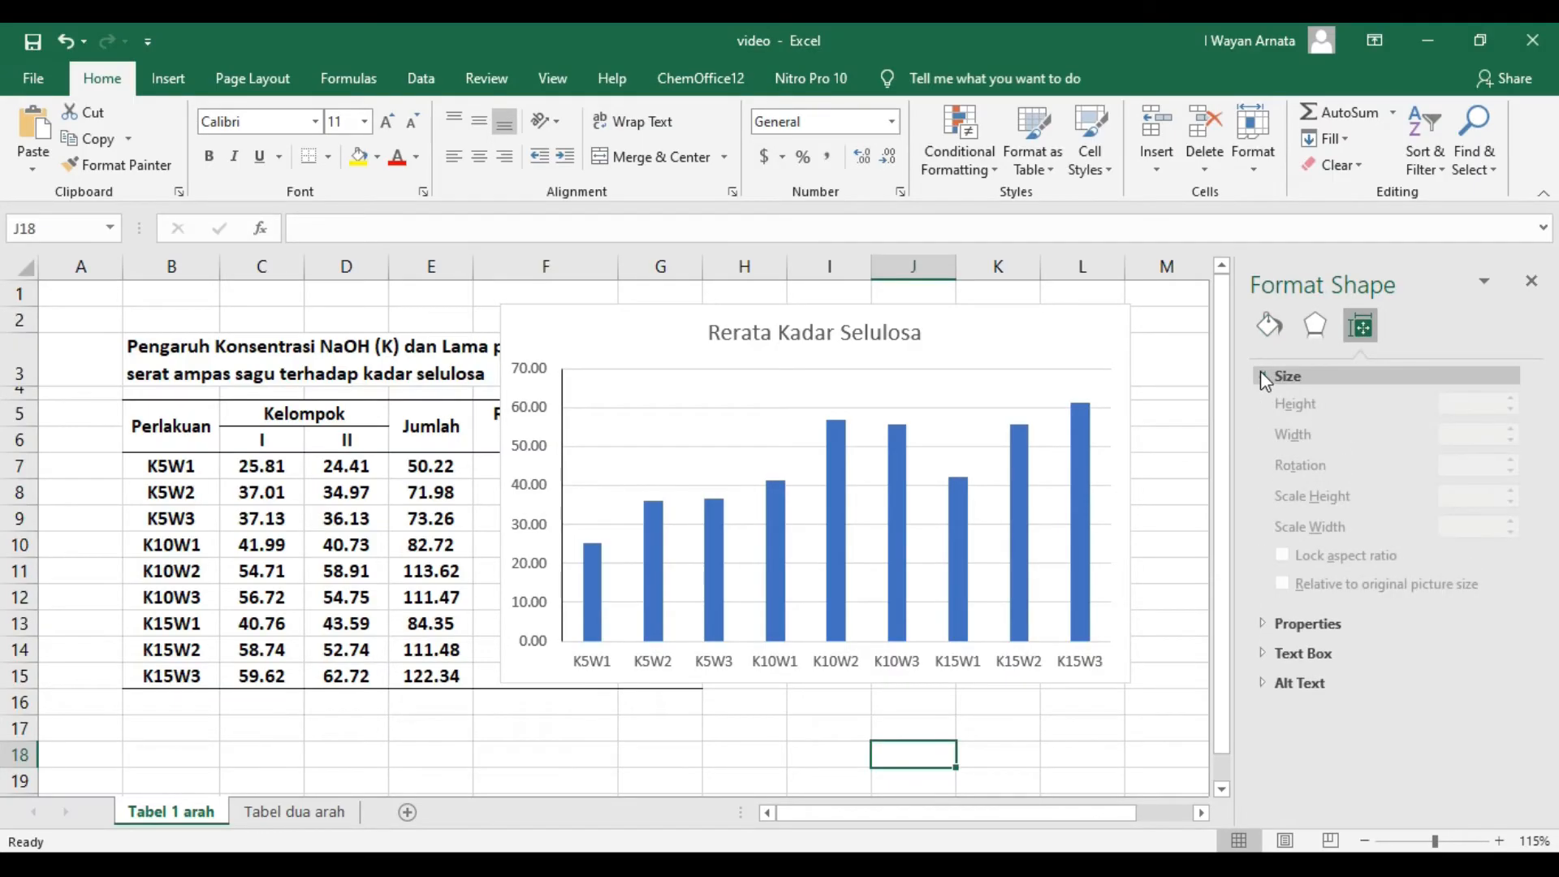
{"action": "left_click", "coordinate": [1262, 623]}
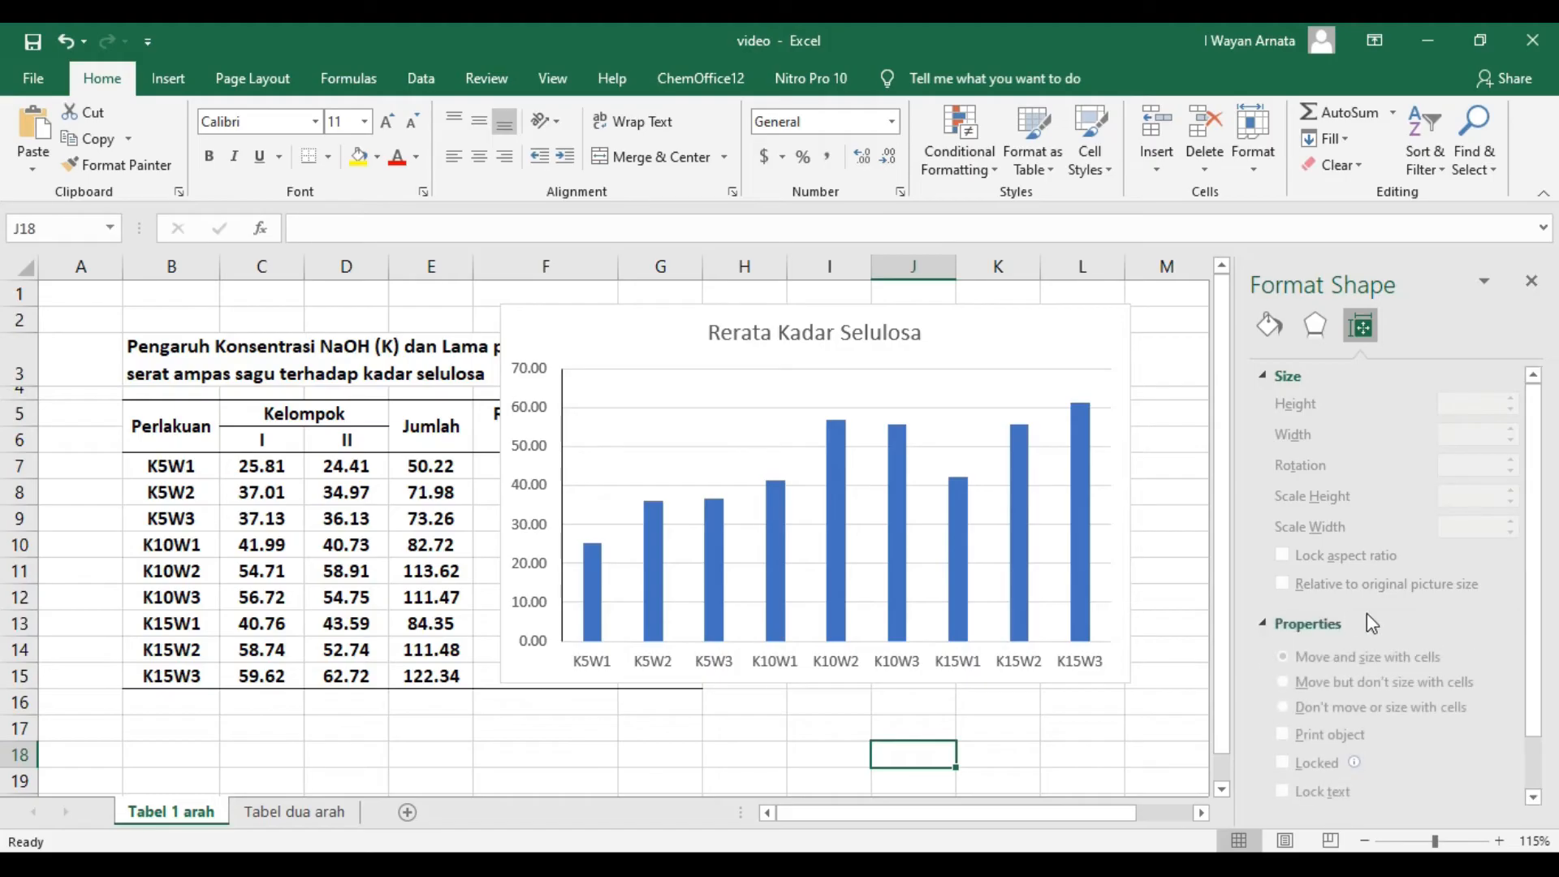
{"action": "scroll", "coordinate": [1366, 612], "scroll_direction": "down", "scroll_amount": 2}
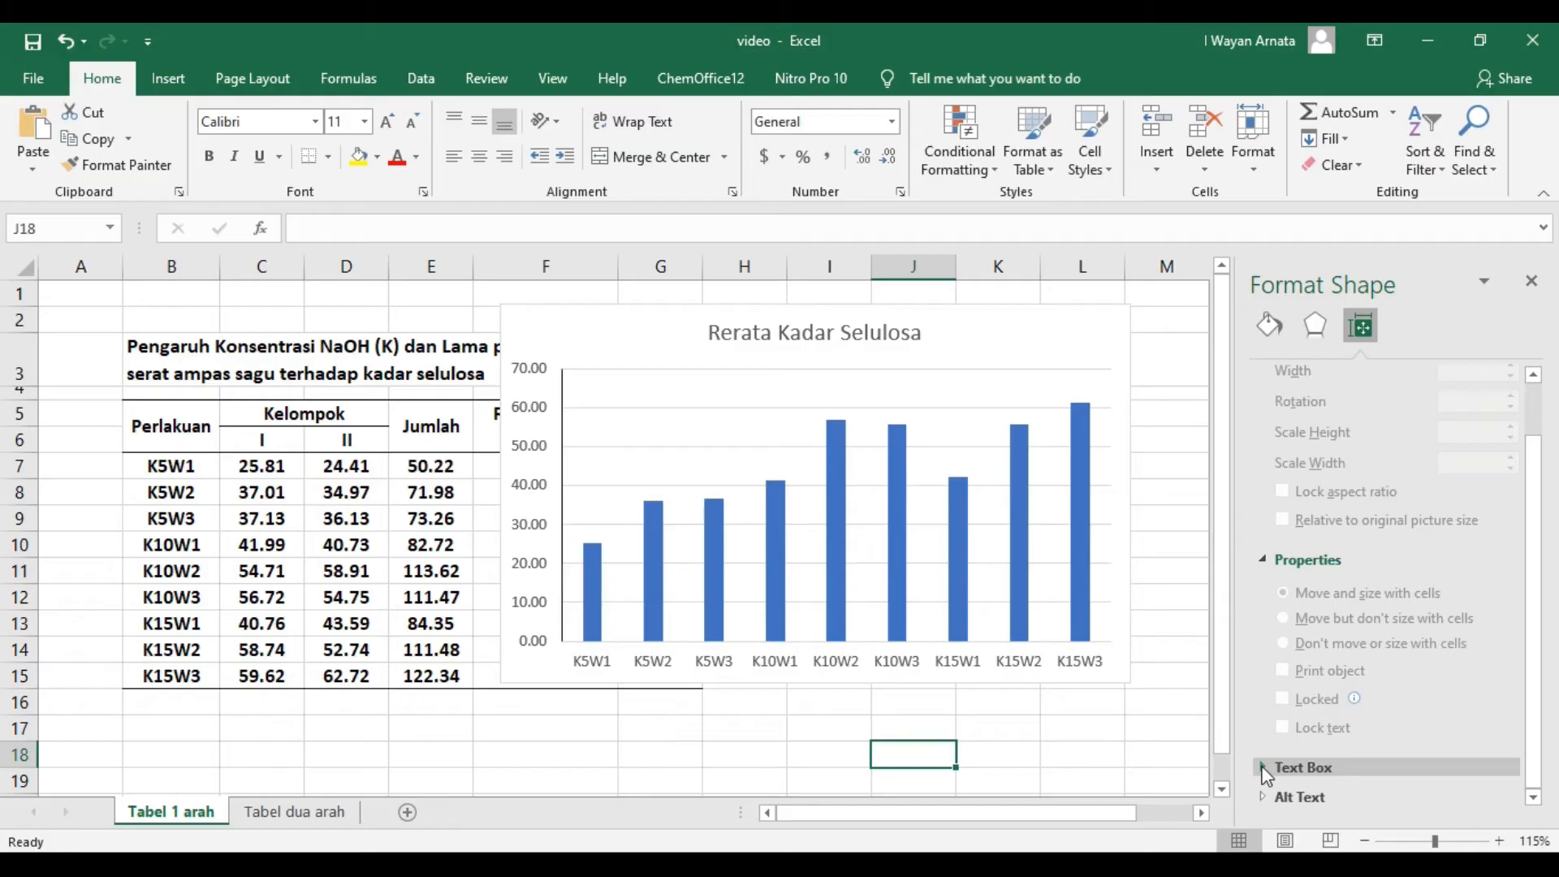
Step: Set the major tick marks of the vertical axis to Outside
{"action": "left_click", "coordinate": [534, 455]}
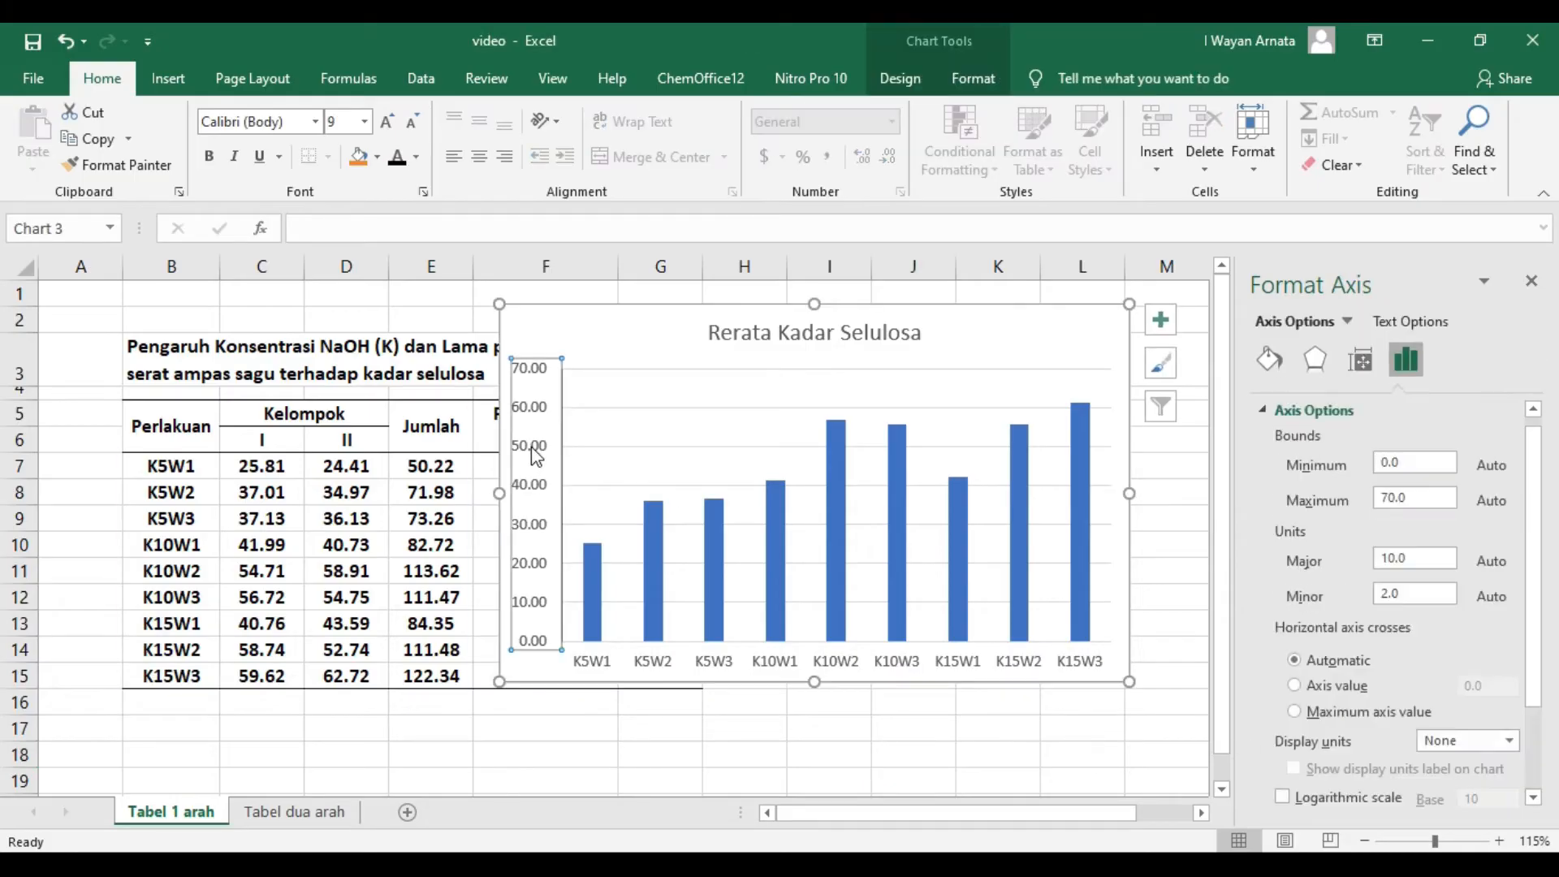
{"action": "left_click_drag", "start_coordinate": [1540, 501], "coordinate": [1540, 594]}
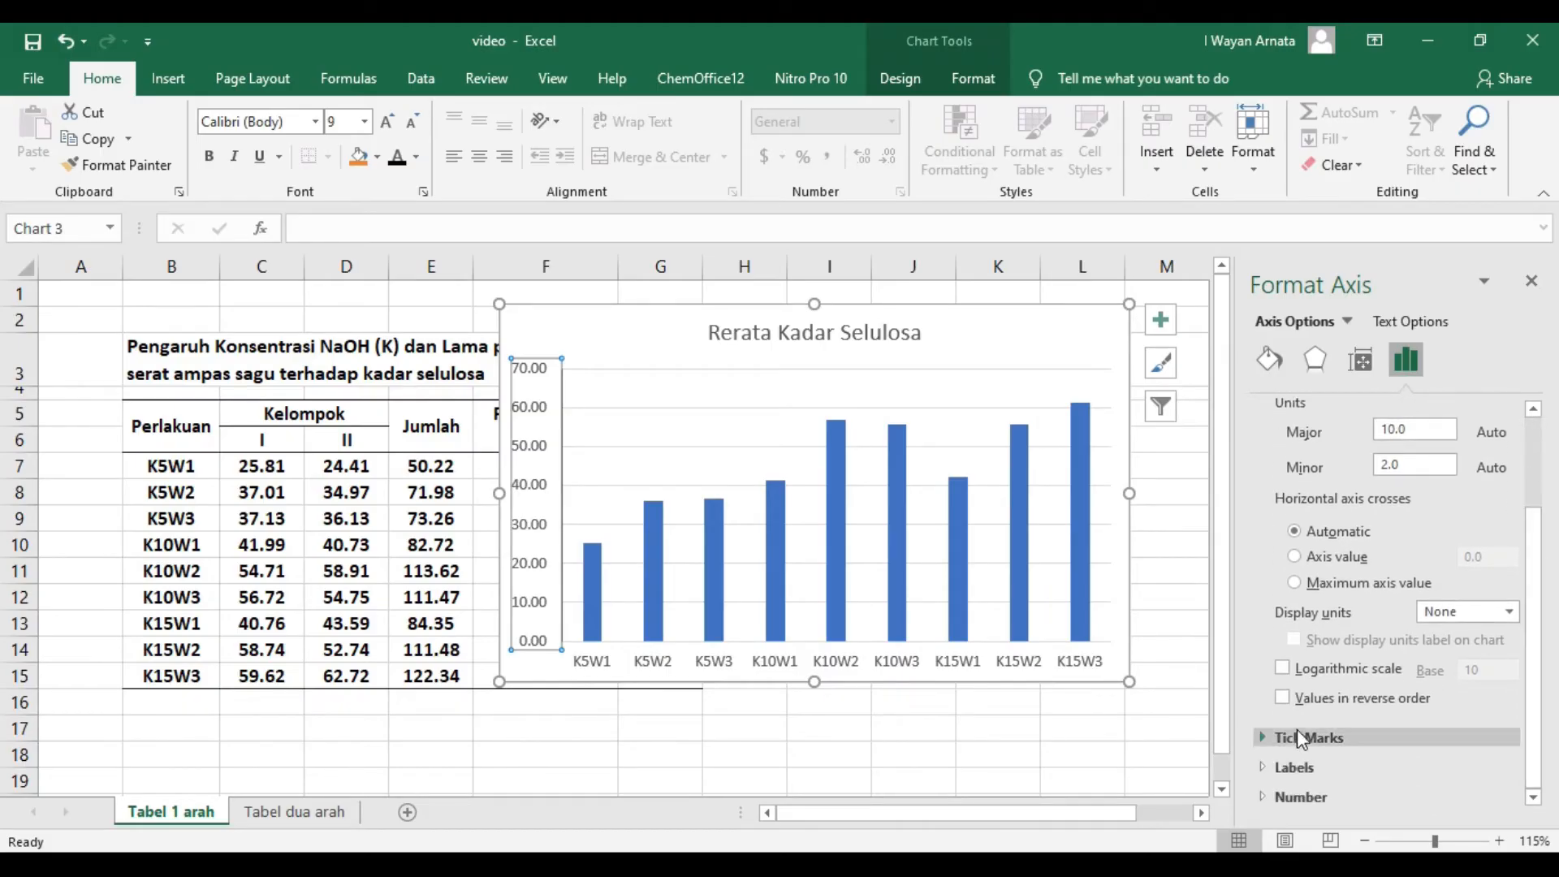
{"action": "left_click", "coordinate": [1263, 737]}
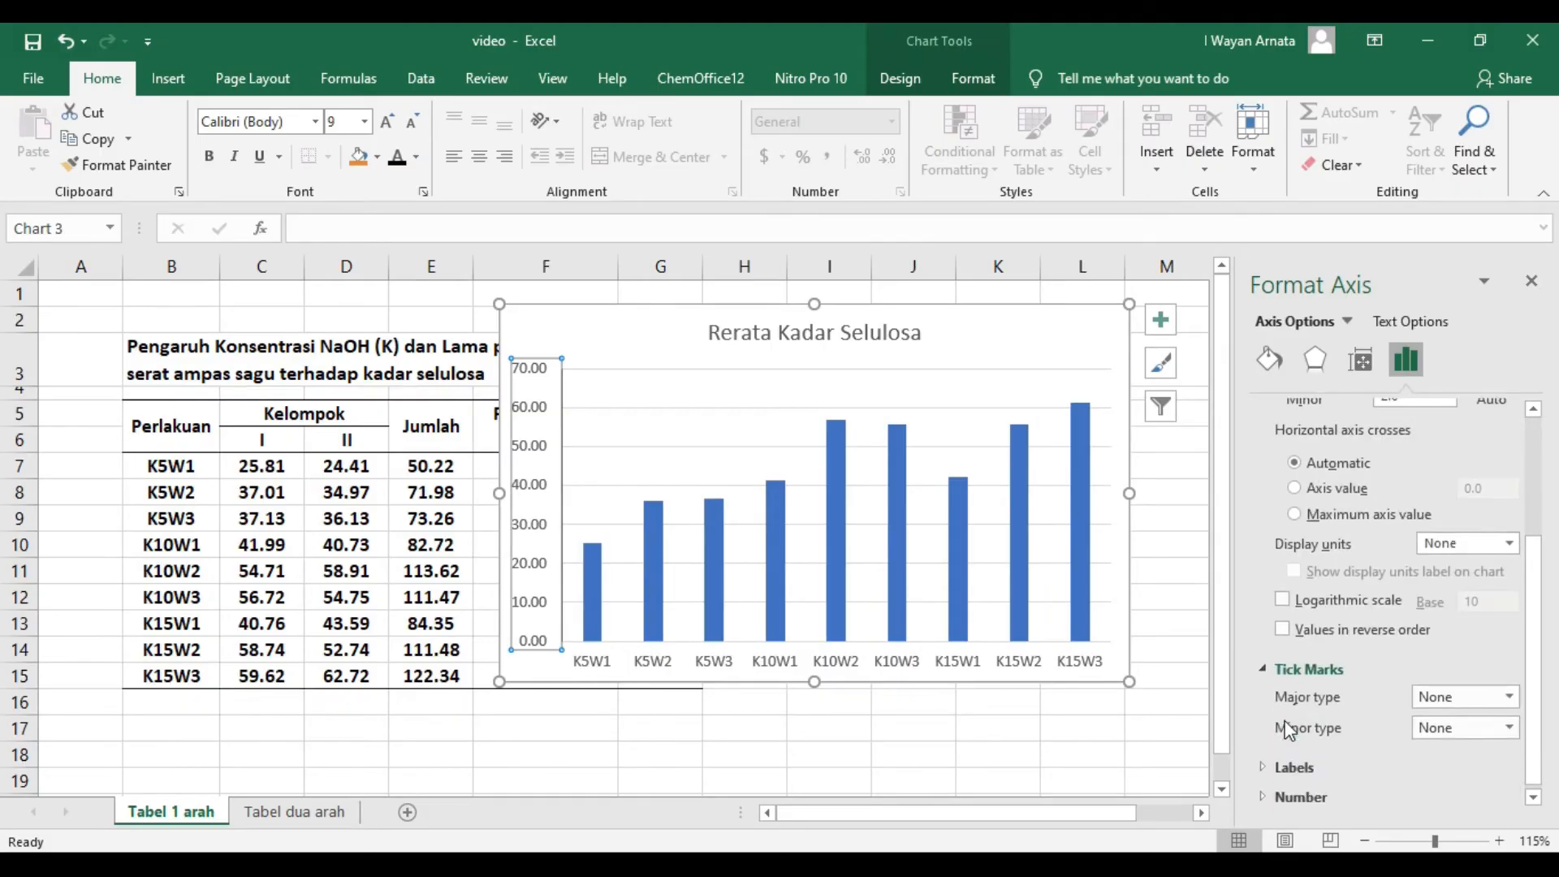
{"action": "left_click", "coordinate": [1509, 697]}
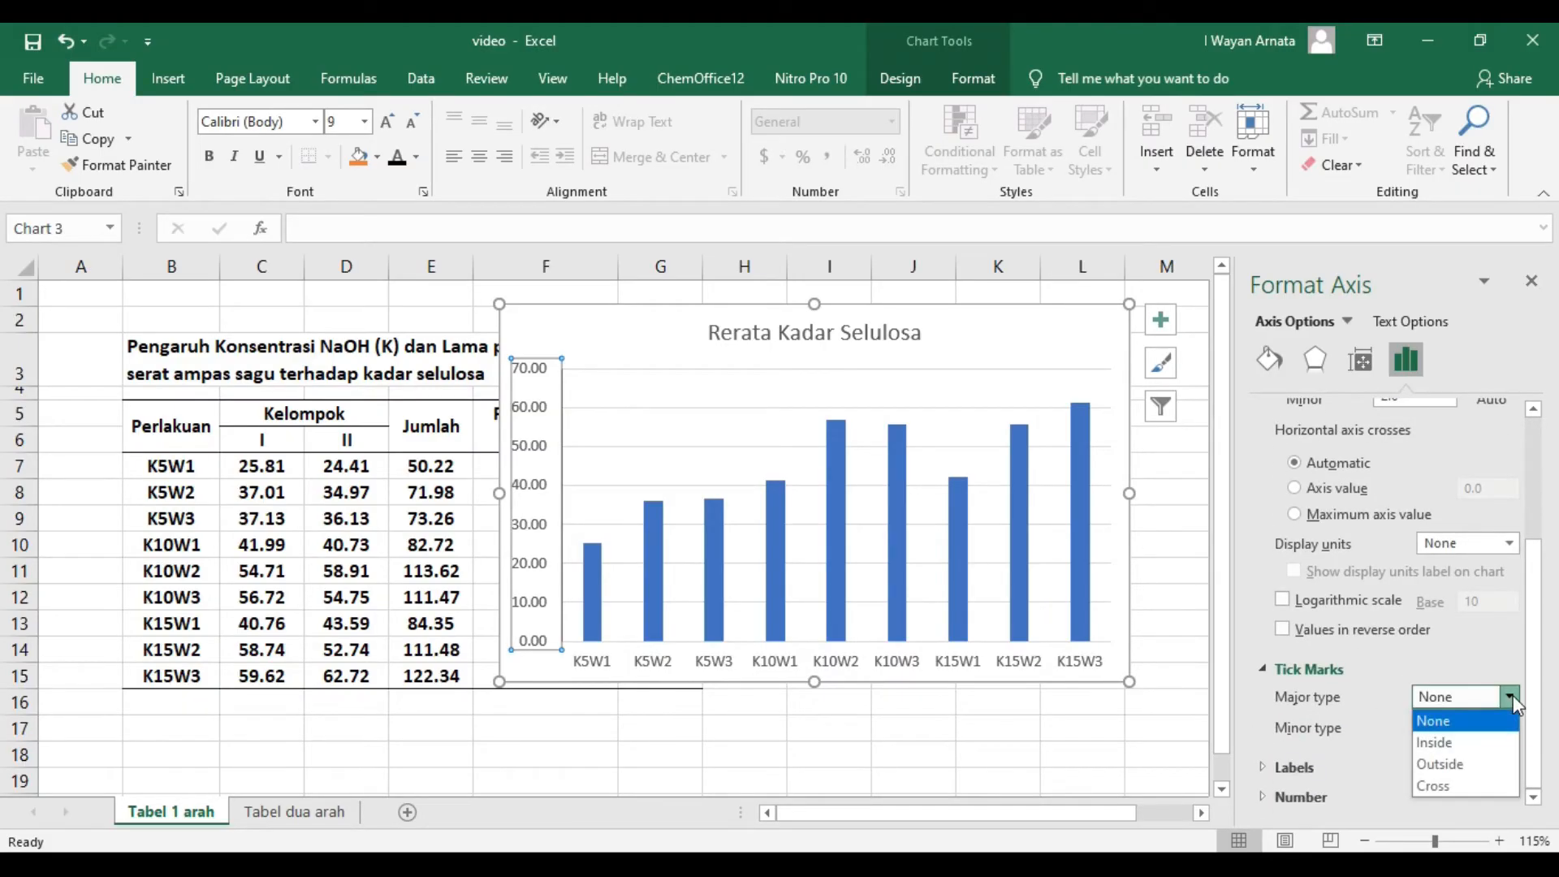
{"action": "left_click", "coordinate": [1470, 767]}
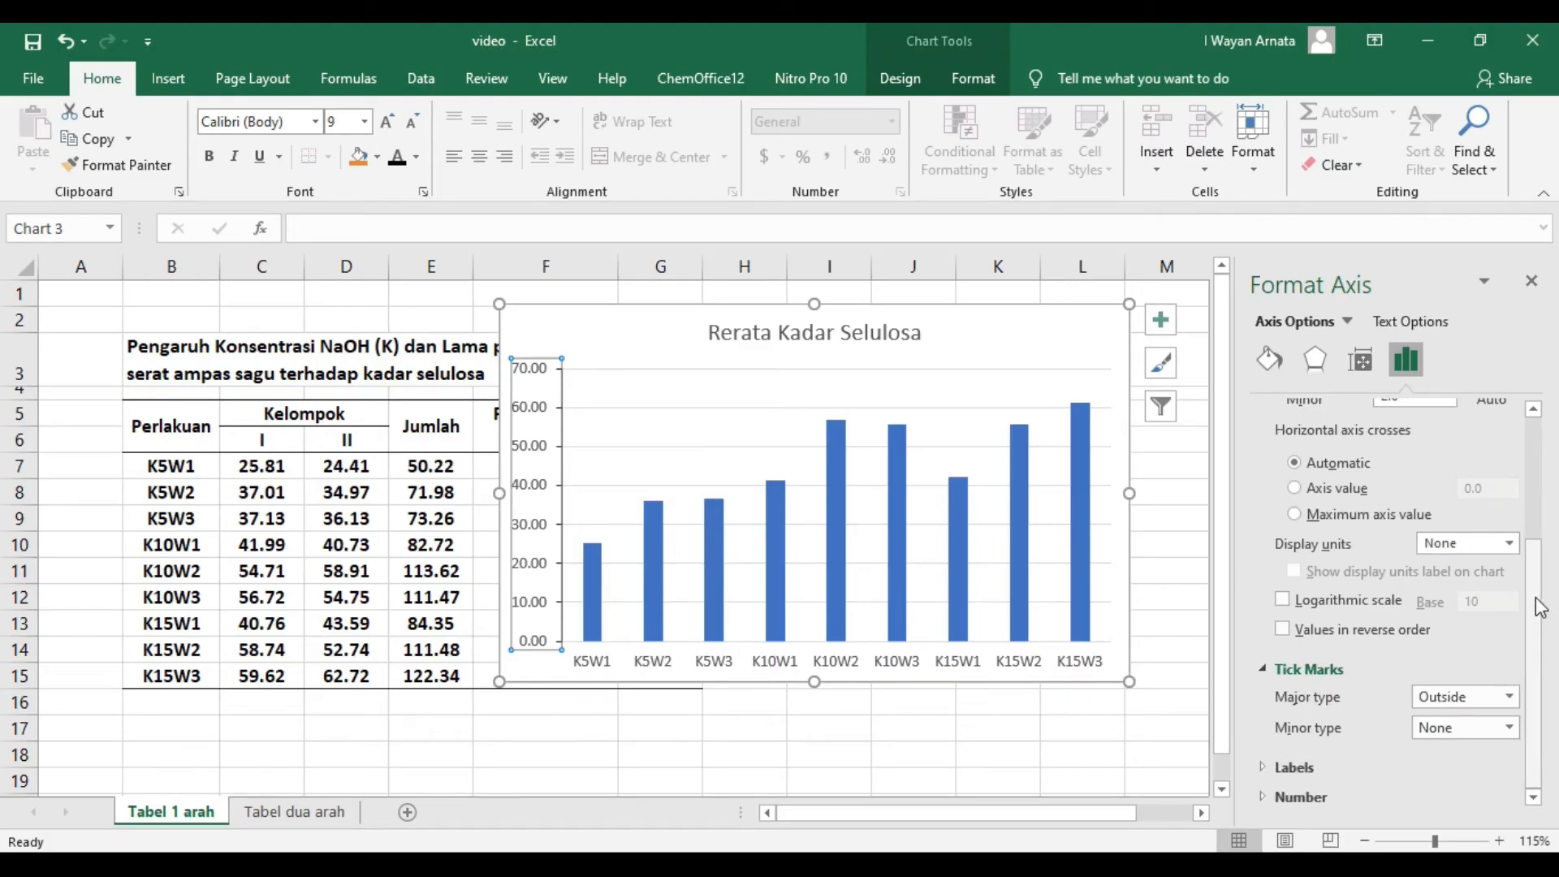
Step: Set the vertical axis numbers to 0 decimal places
{"action": "left_click", "coordinate": [1265, 796]}
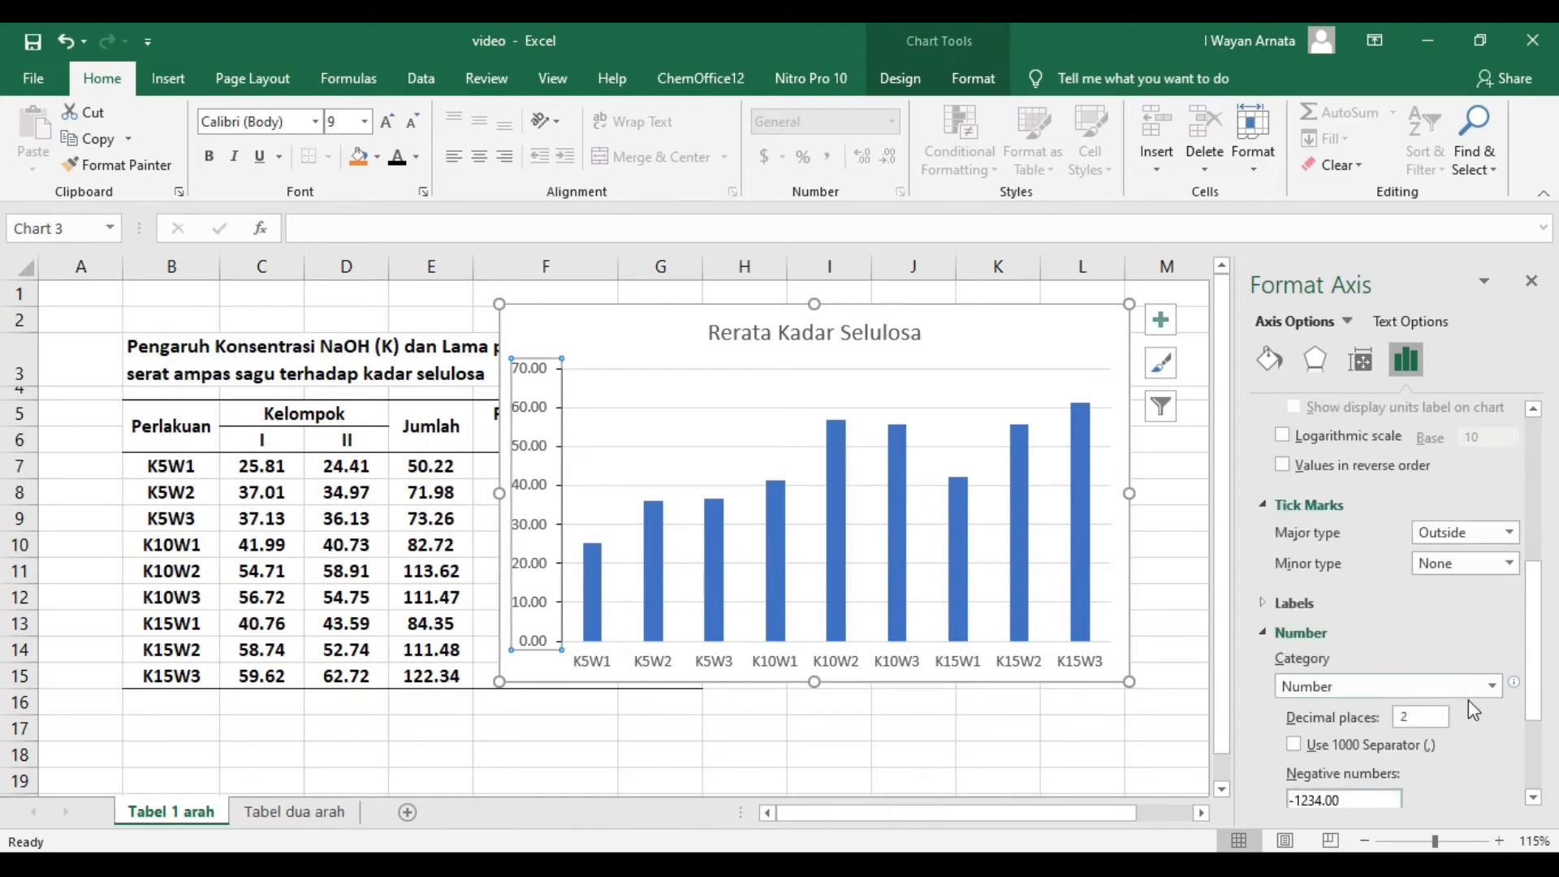
{"action": "left_click", "coordinate": [1432, 718]}
{"action": "type", "text": "0"}
{"action": "left_click", "coordinate": [1165, 731]}
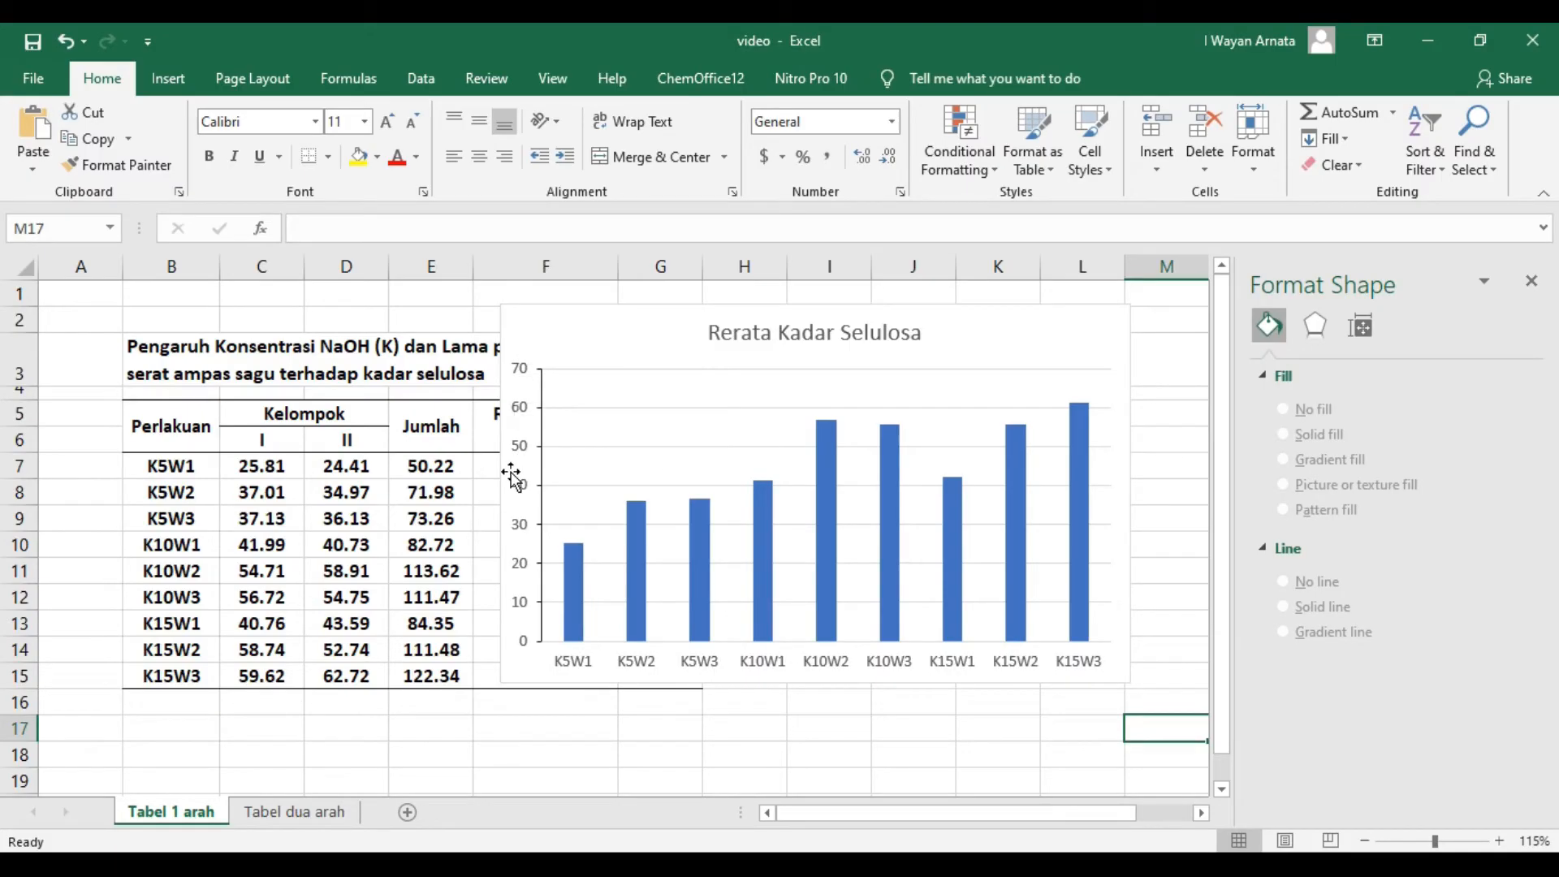
Step: Format the chart's horizontal axis with a solid line
{"action": "left_click", "coordinate": [644, 672]}
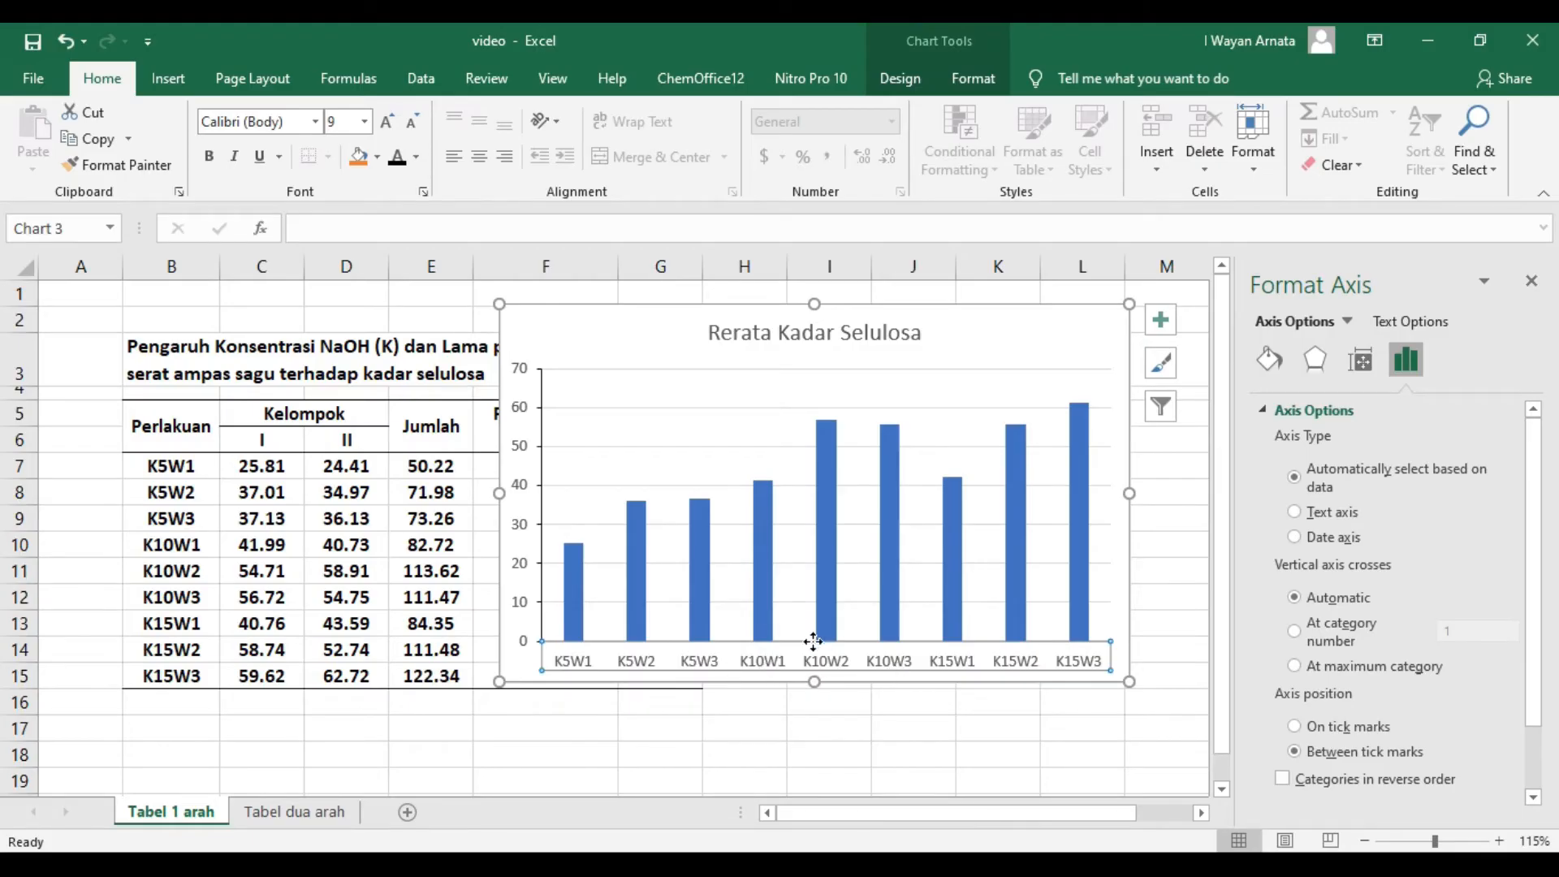
{"action": "left_click", "coordinate": [771, 713]}
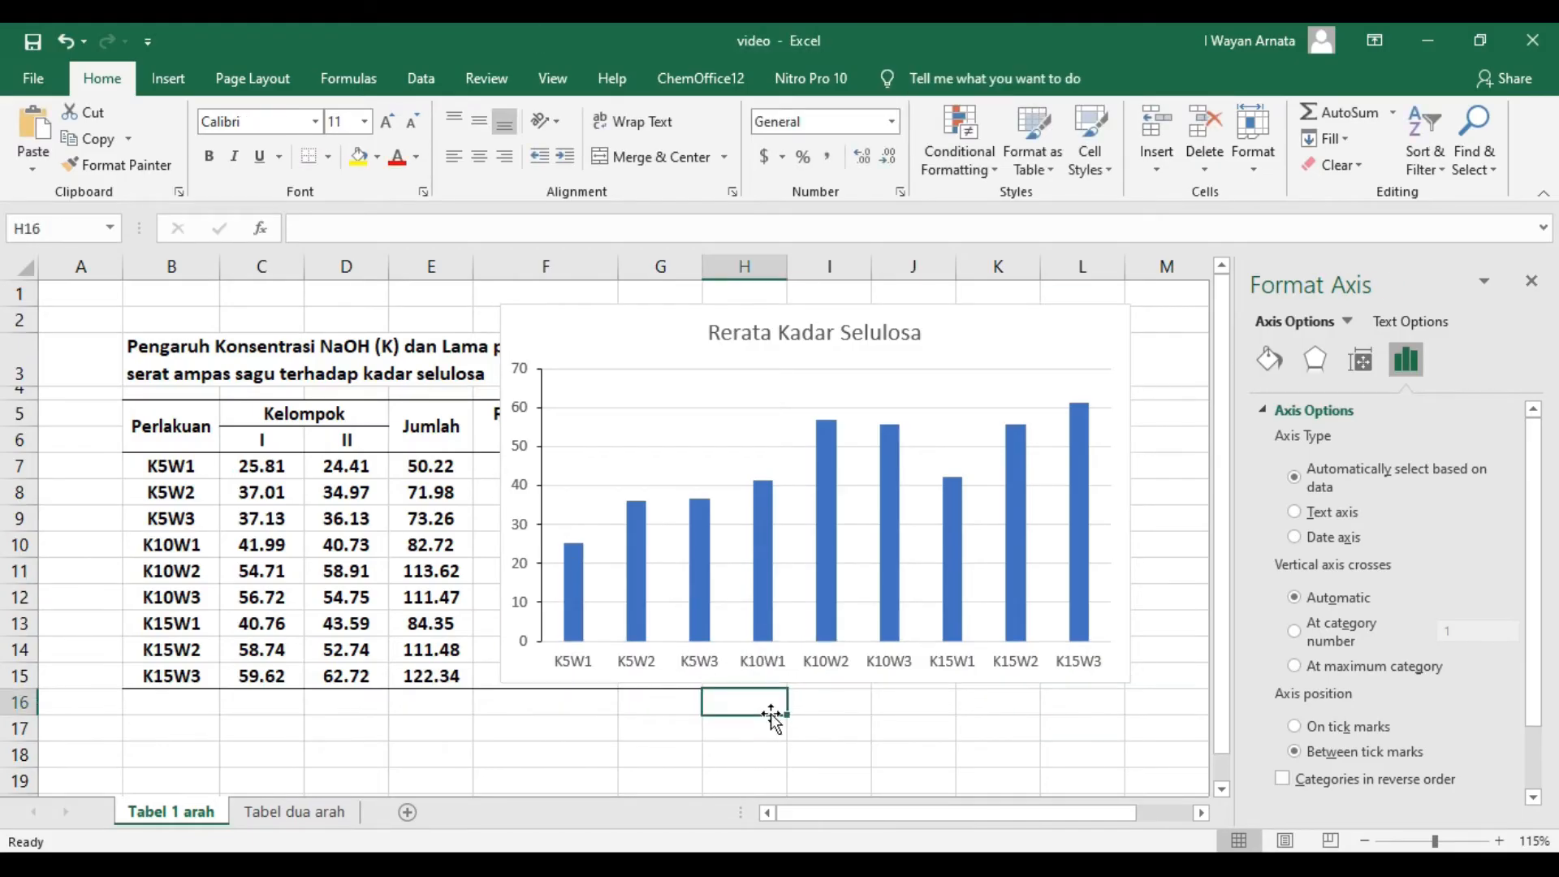
{"action": "left_click", "coordinate": [712, 662]}
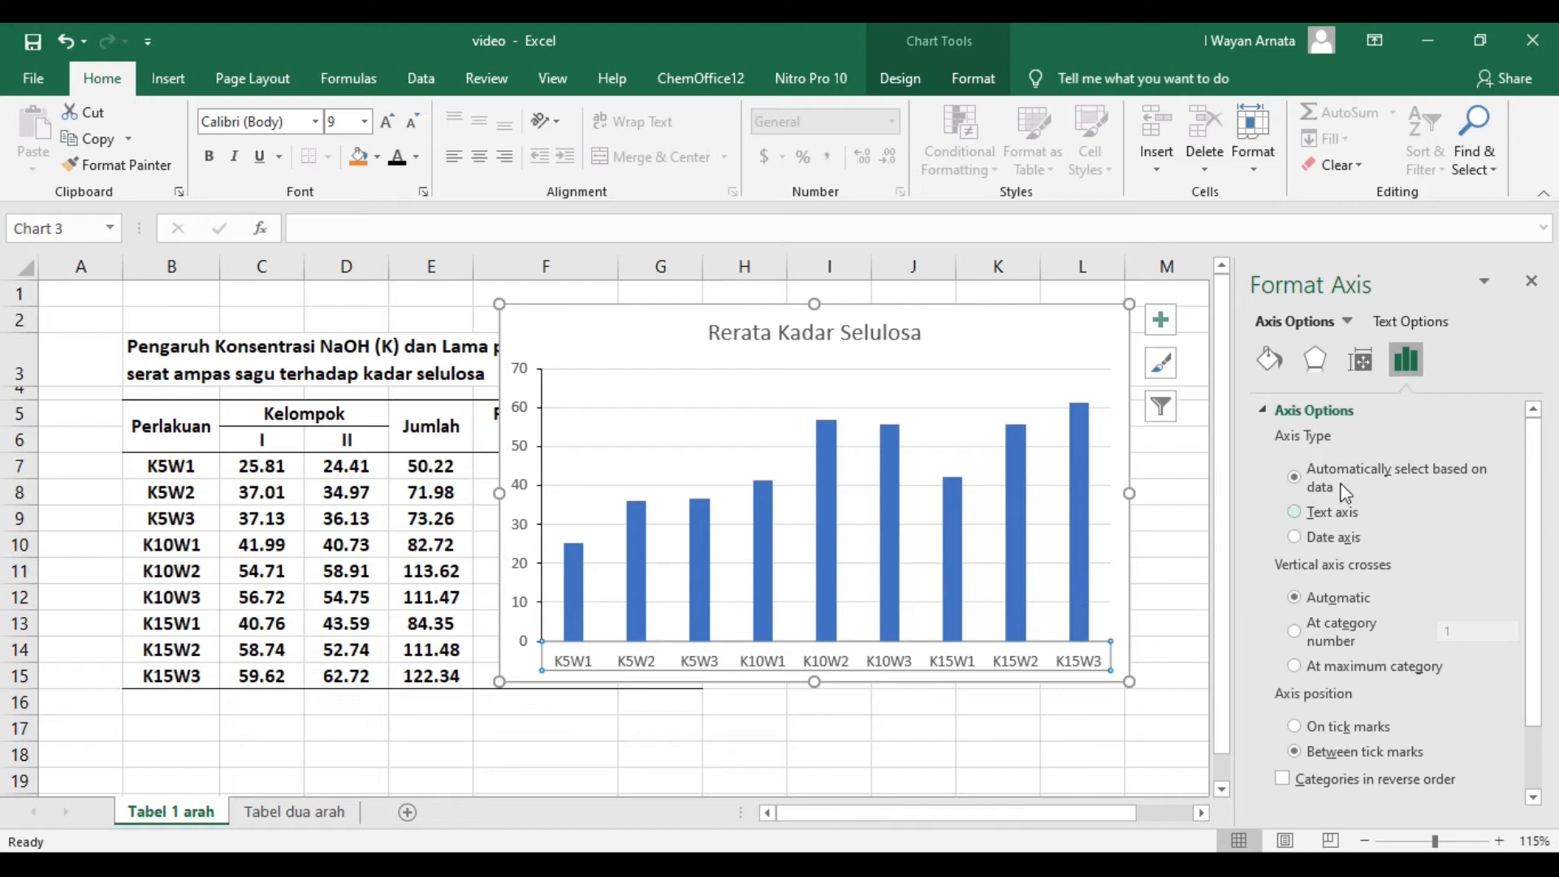
{"action": "left_click", "coordinate": [1265, 360]}
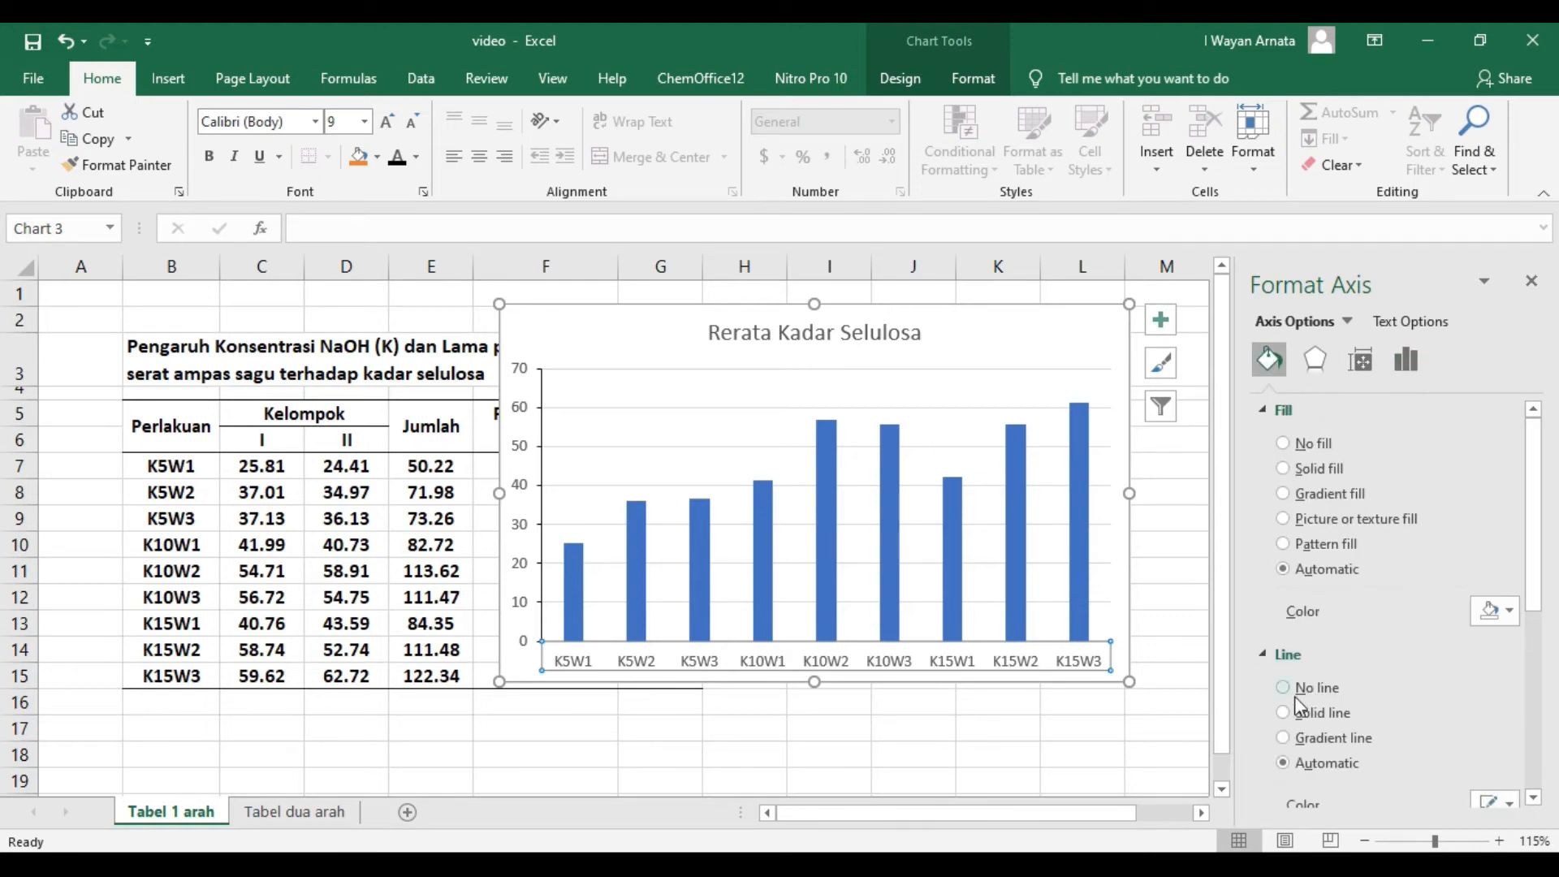
{"action": "left_click", "coordinate": [1286, 711]}
{"action": "left_click_drag", "start_coordinate": [1535, 560], "coordinate": [1532, 675]}
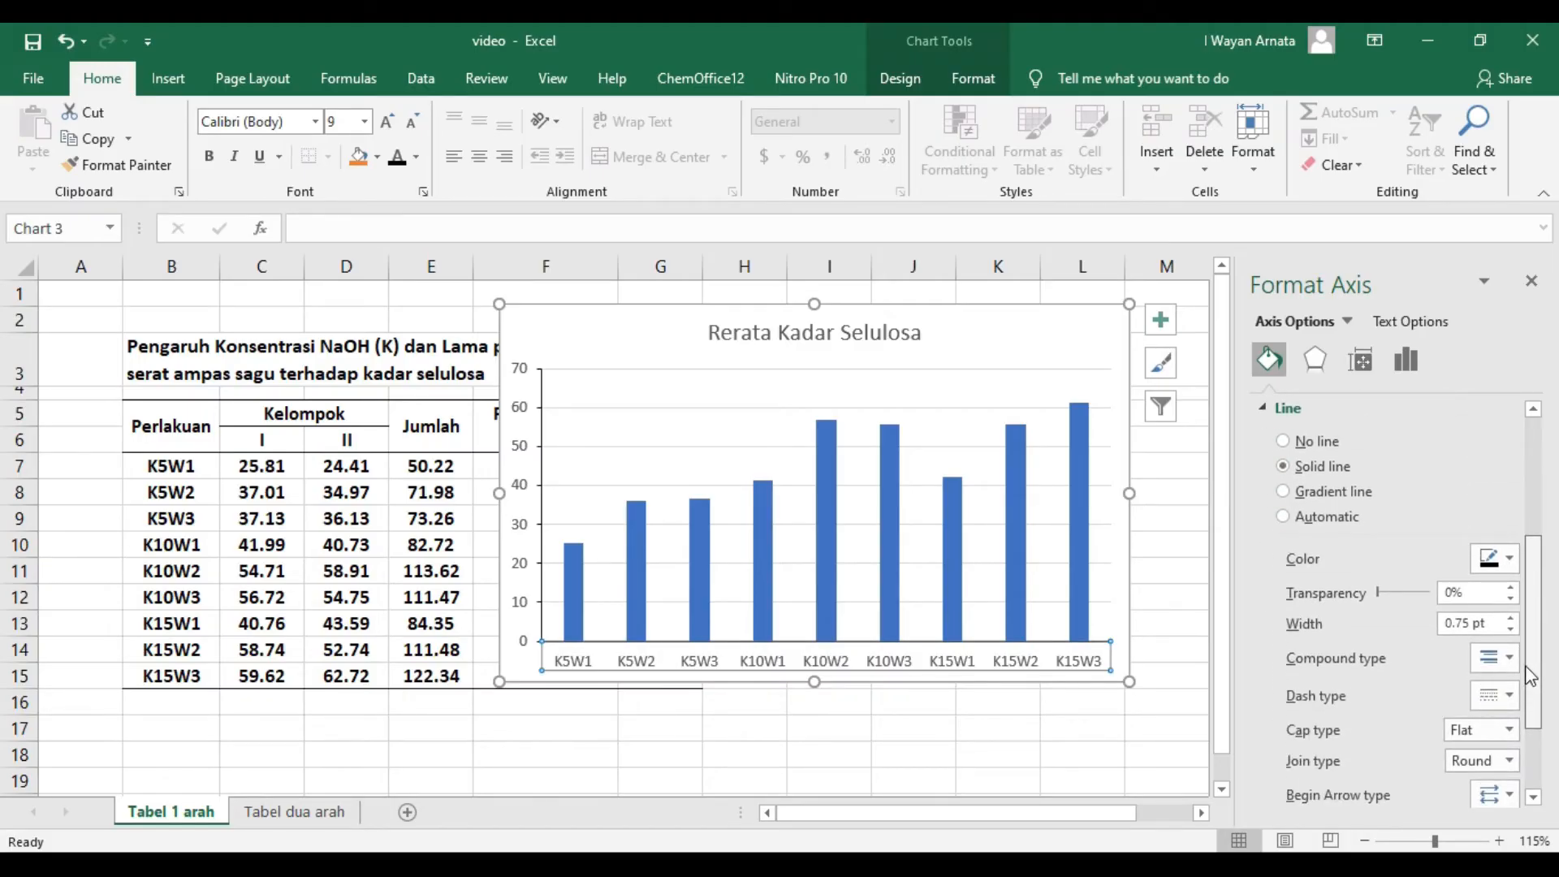
Step: Set the major tick marks of the chart's horizontal axis to Outside and close the axis formatting options
{"action": "left_click", "coordinate": [1414, 364]}
{"action": "left_click", "coordinate": [1265, 740]}
{"action": "left_click_drag", "start_coordinate": [1537, 638], "coordinate": [1539, 721]}
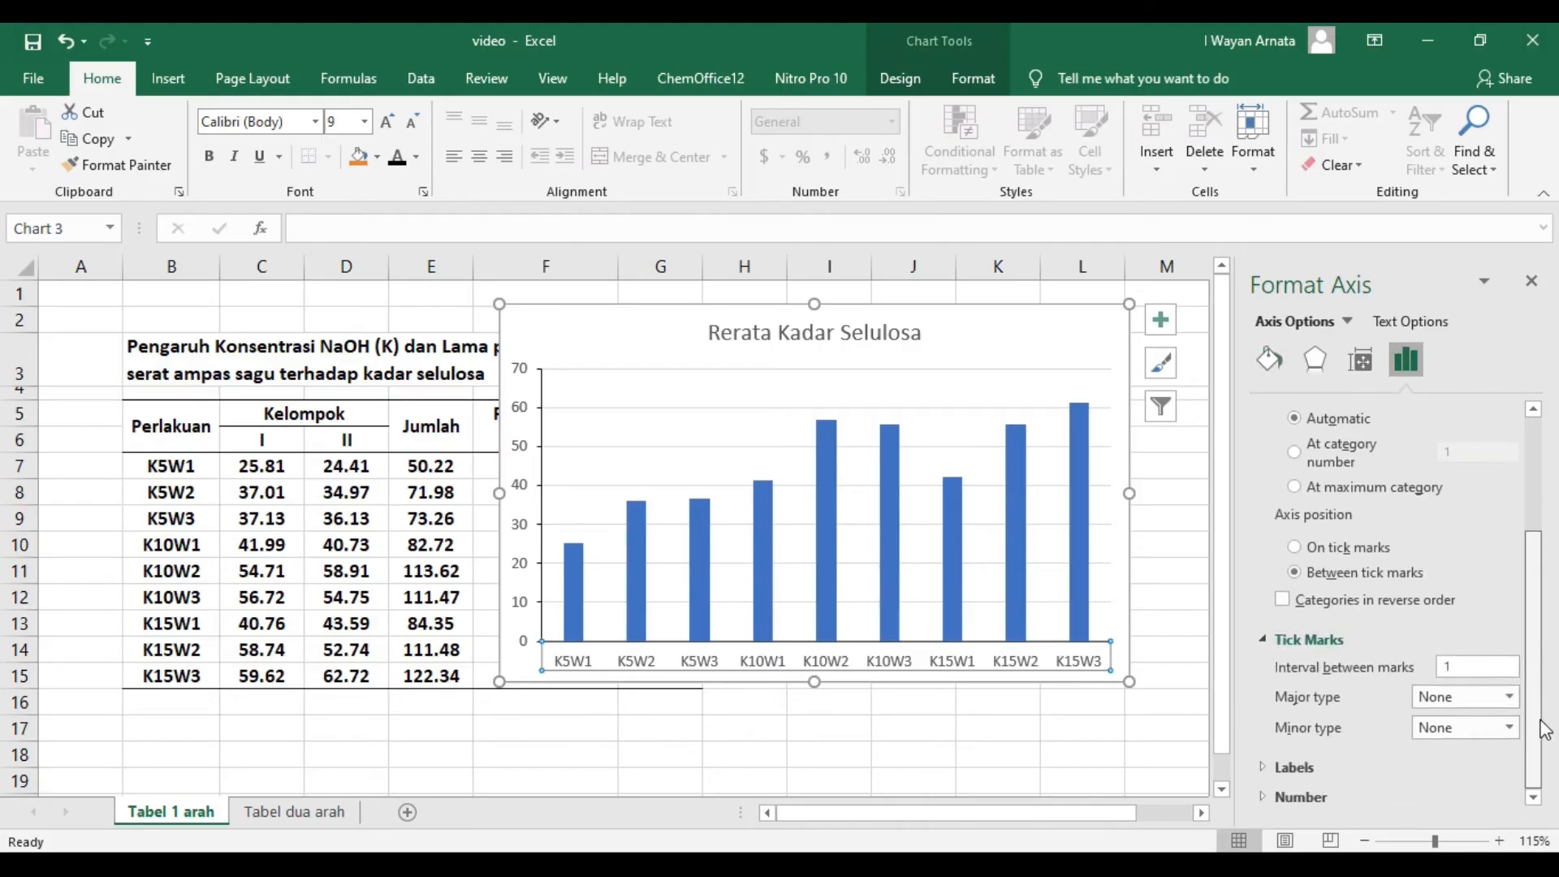
{"action": "left_click", "coordinate": [1508, 695]}
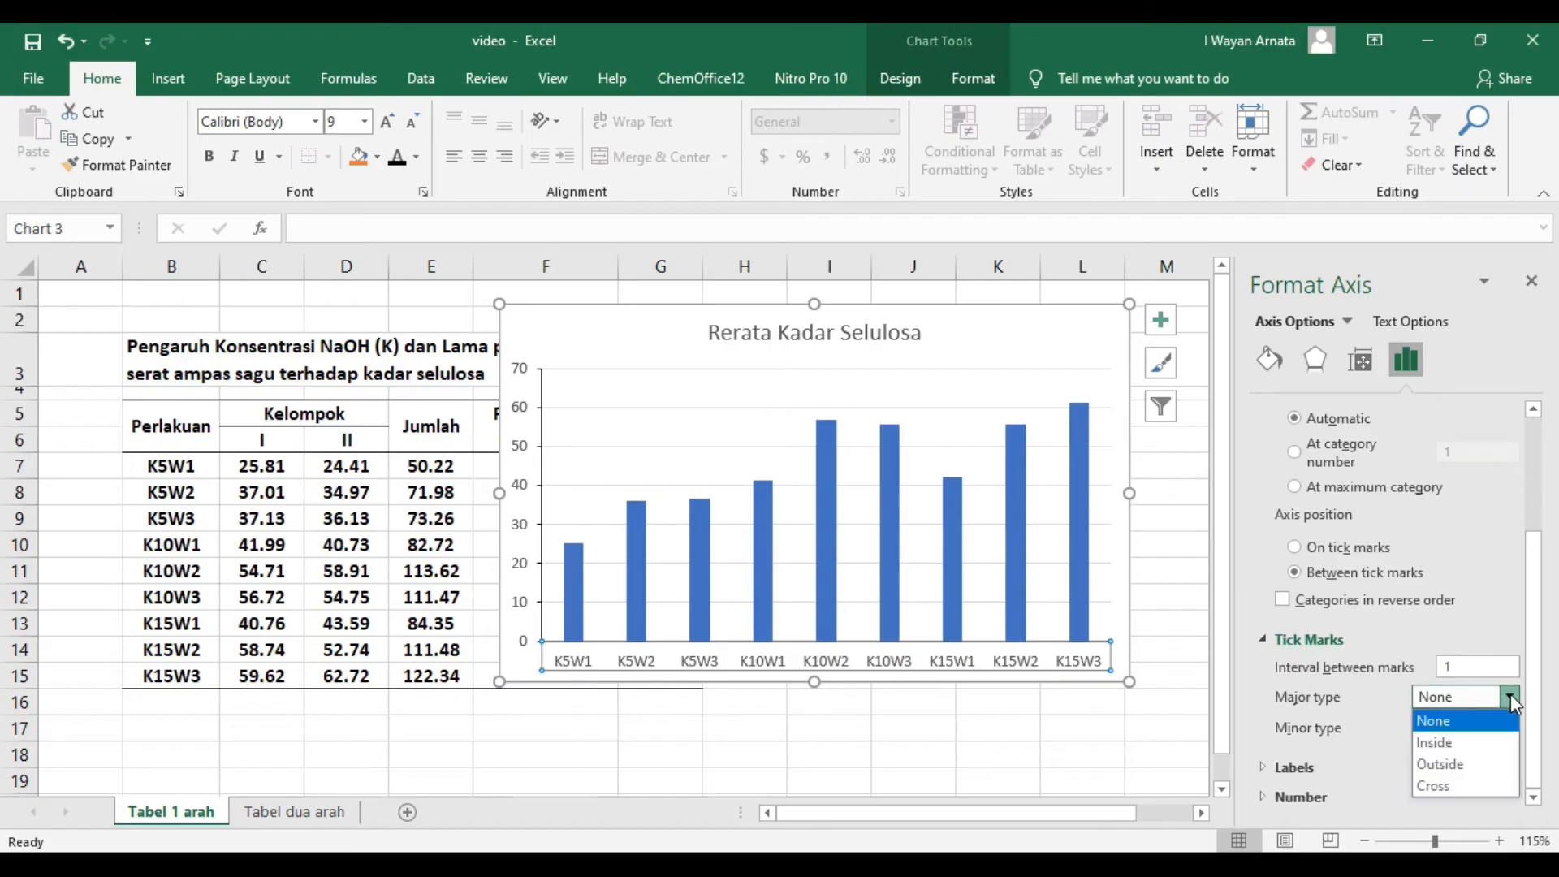
{"action": "left_click", "coordinate": [1453, 768]}
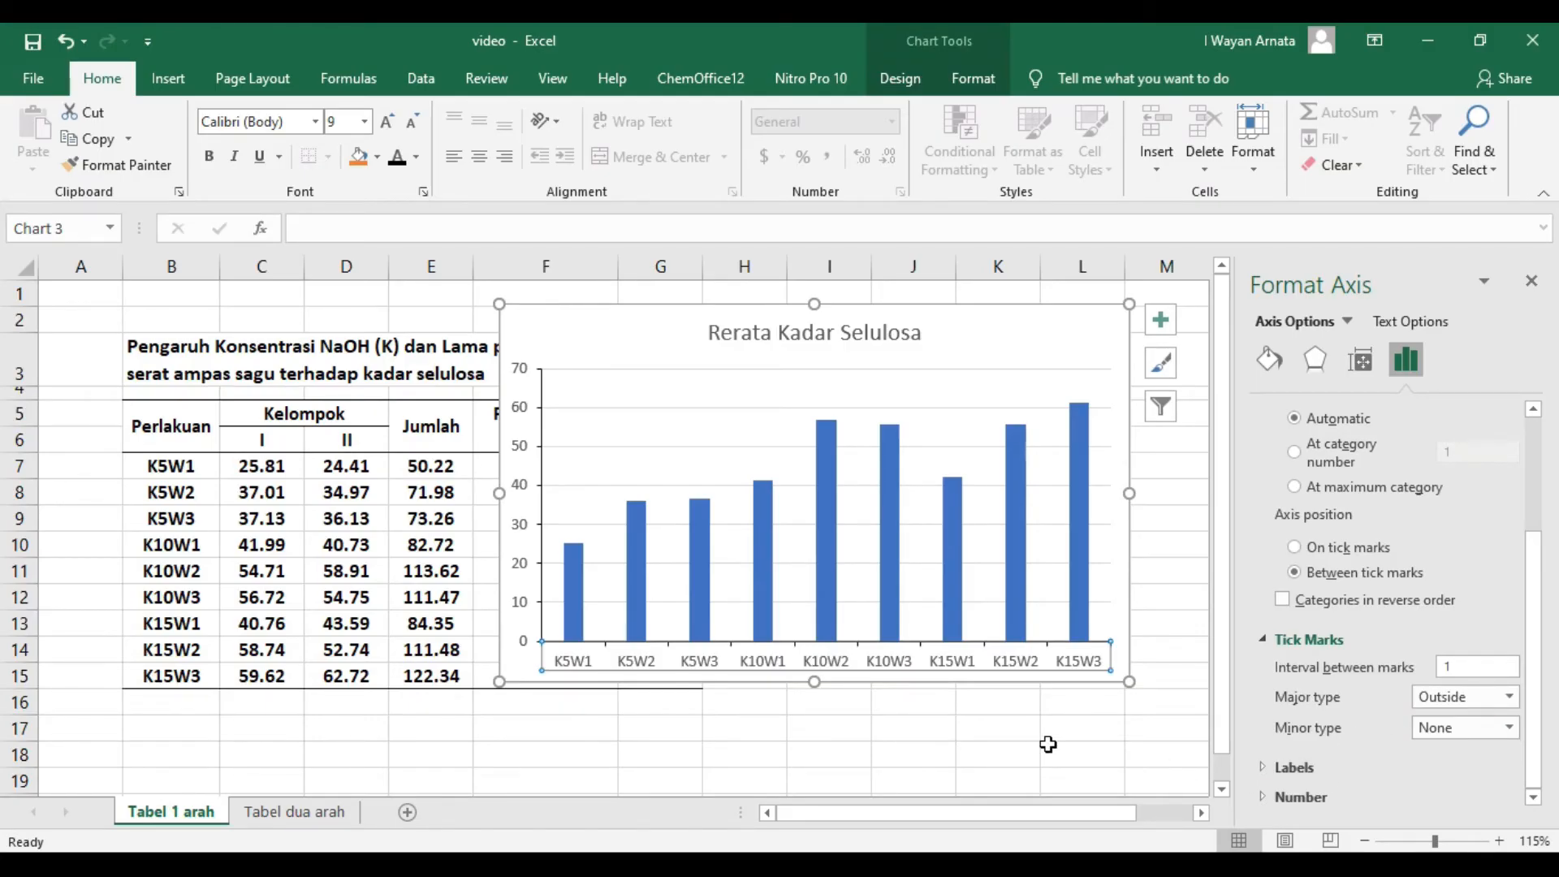
{"action": "left_click", "coordinate": [1531, 285]}
{"action": "left_click", "coordinate": [1226, 700]}
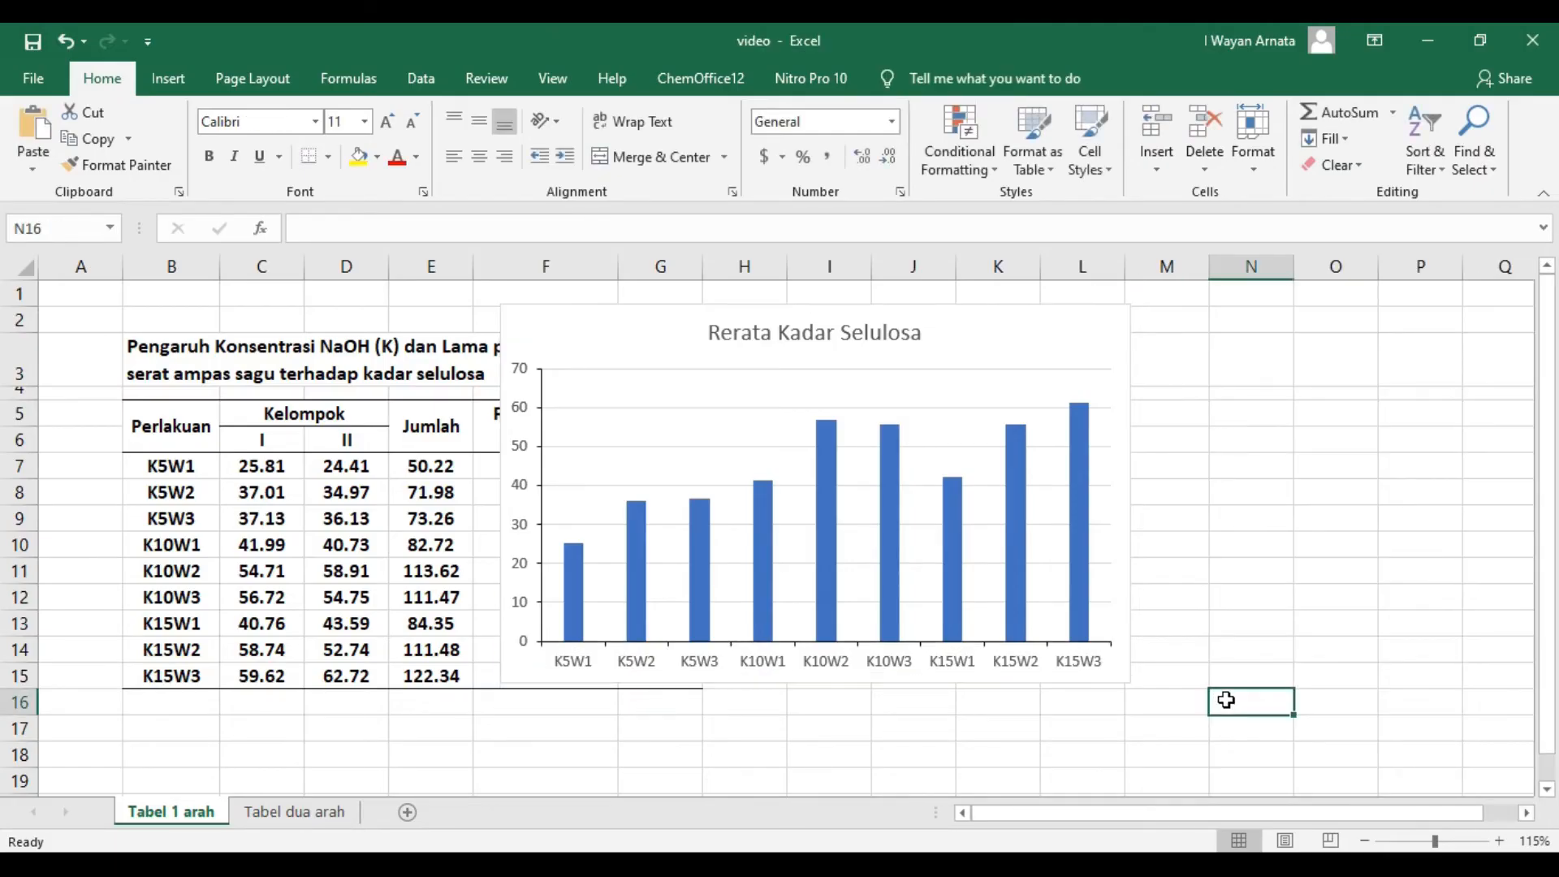
Step: Move the chart off the data table into the empty area beside it, starting at column H
{"action": "left_click", "coordinate": [965, 314]}
{"action": "left_click_drag", "start_coordinate": [964, 314], "coordinate": [1191, 355]}
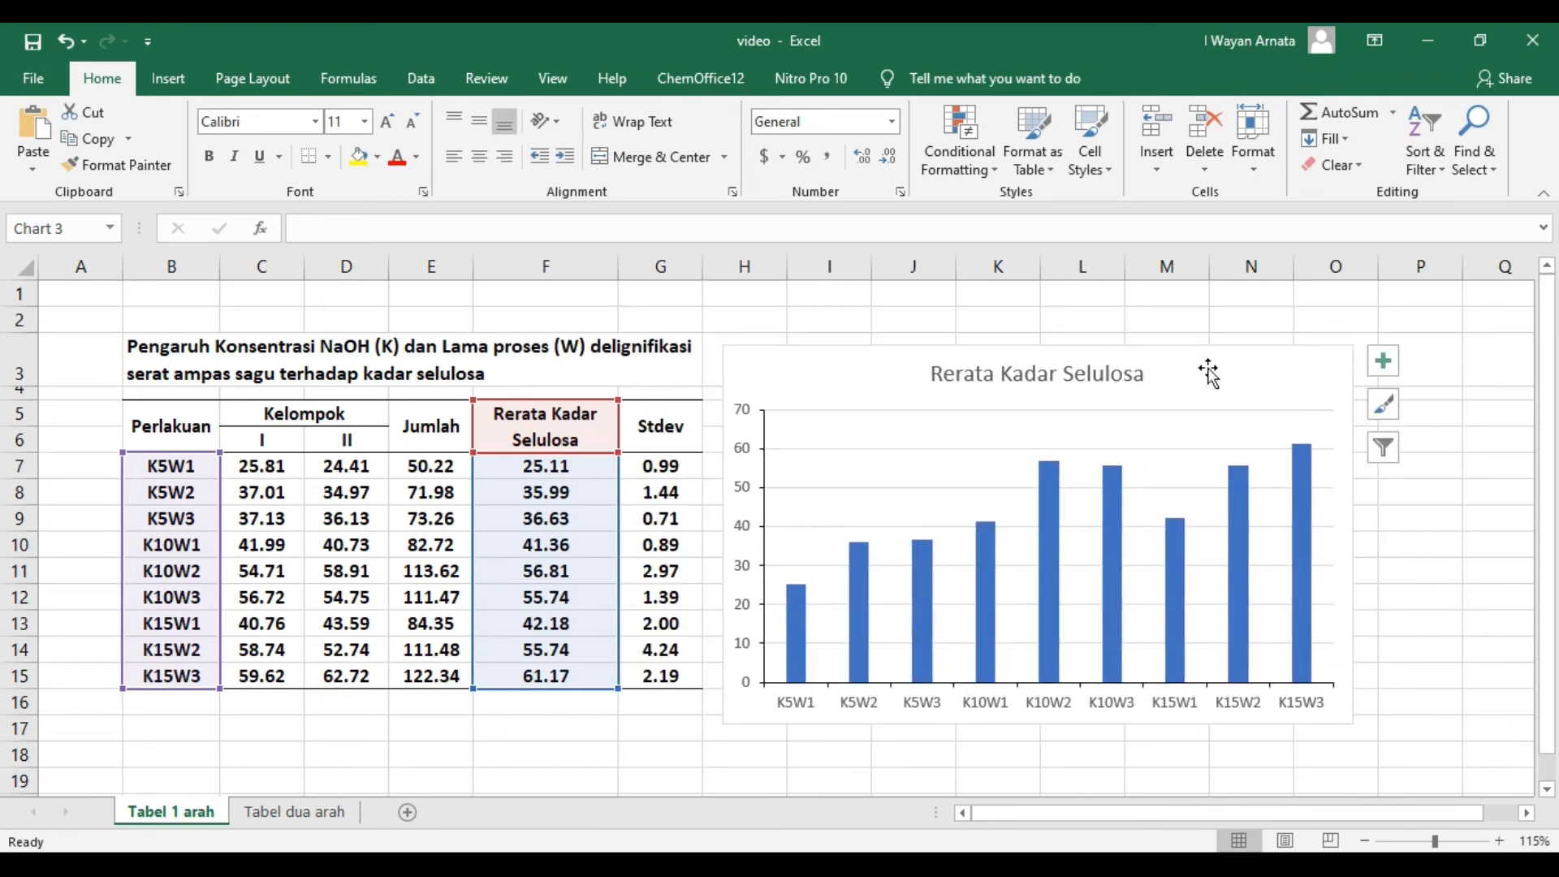
{"action": "left_click", "coordinate": [1429, 463]}
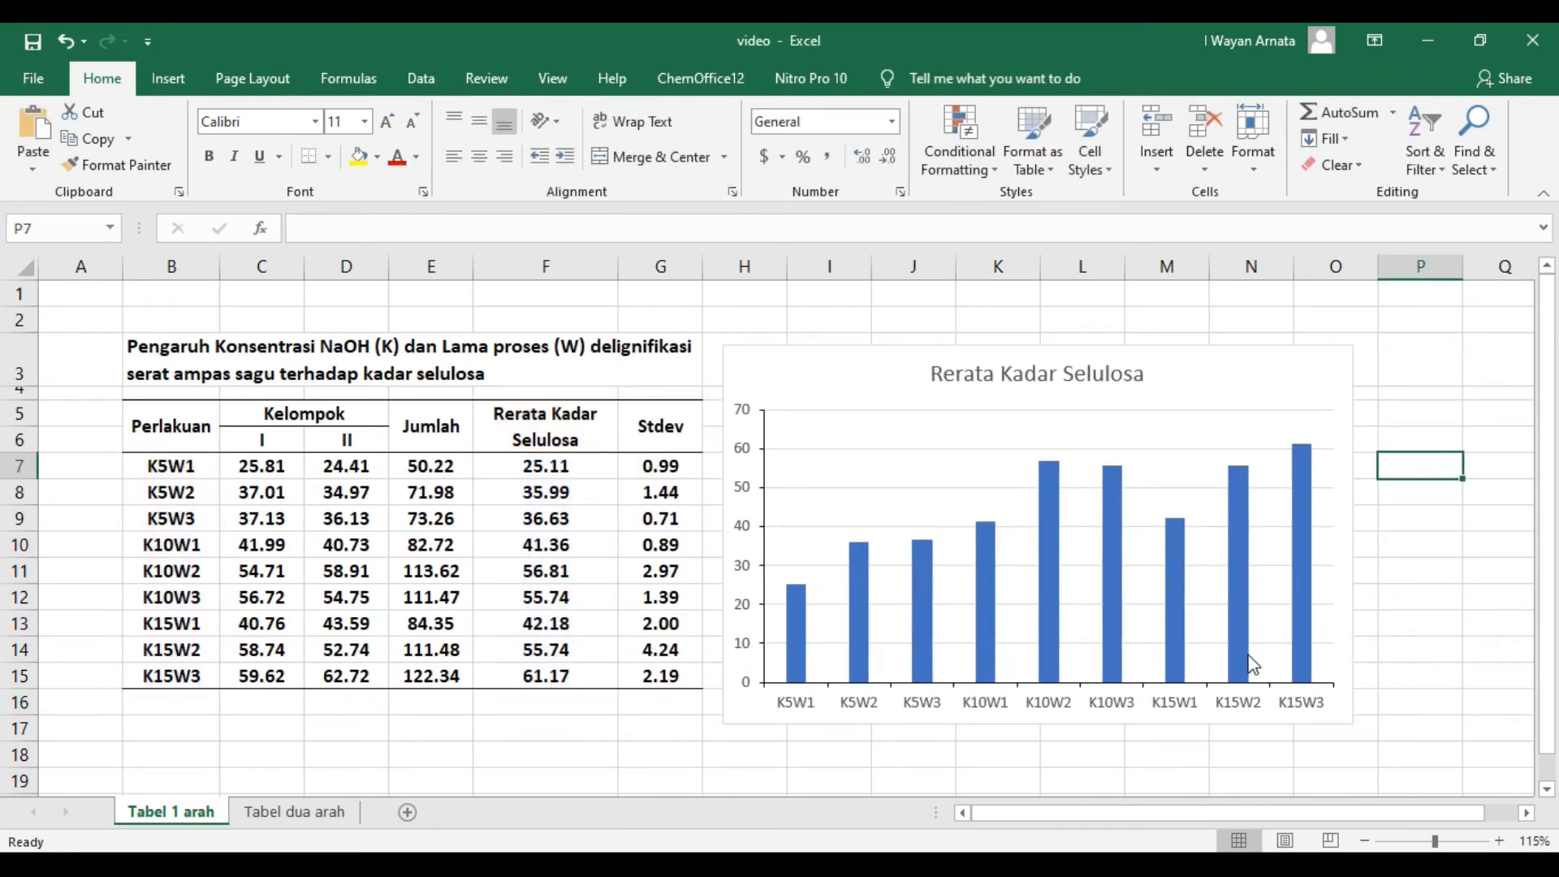
Step: Change the label text of the chart's horizontal and vertical axes to black
{"action": "left_click", "coordinate": [798, 713]}
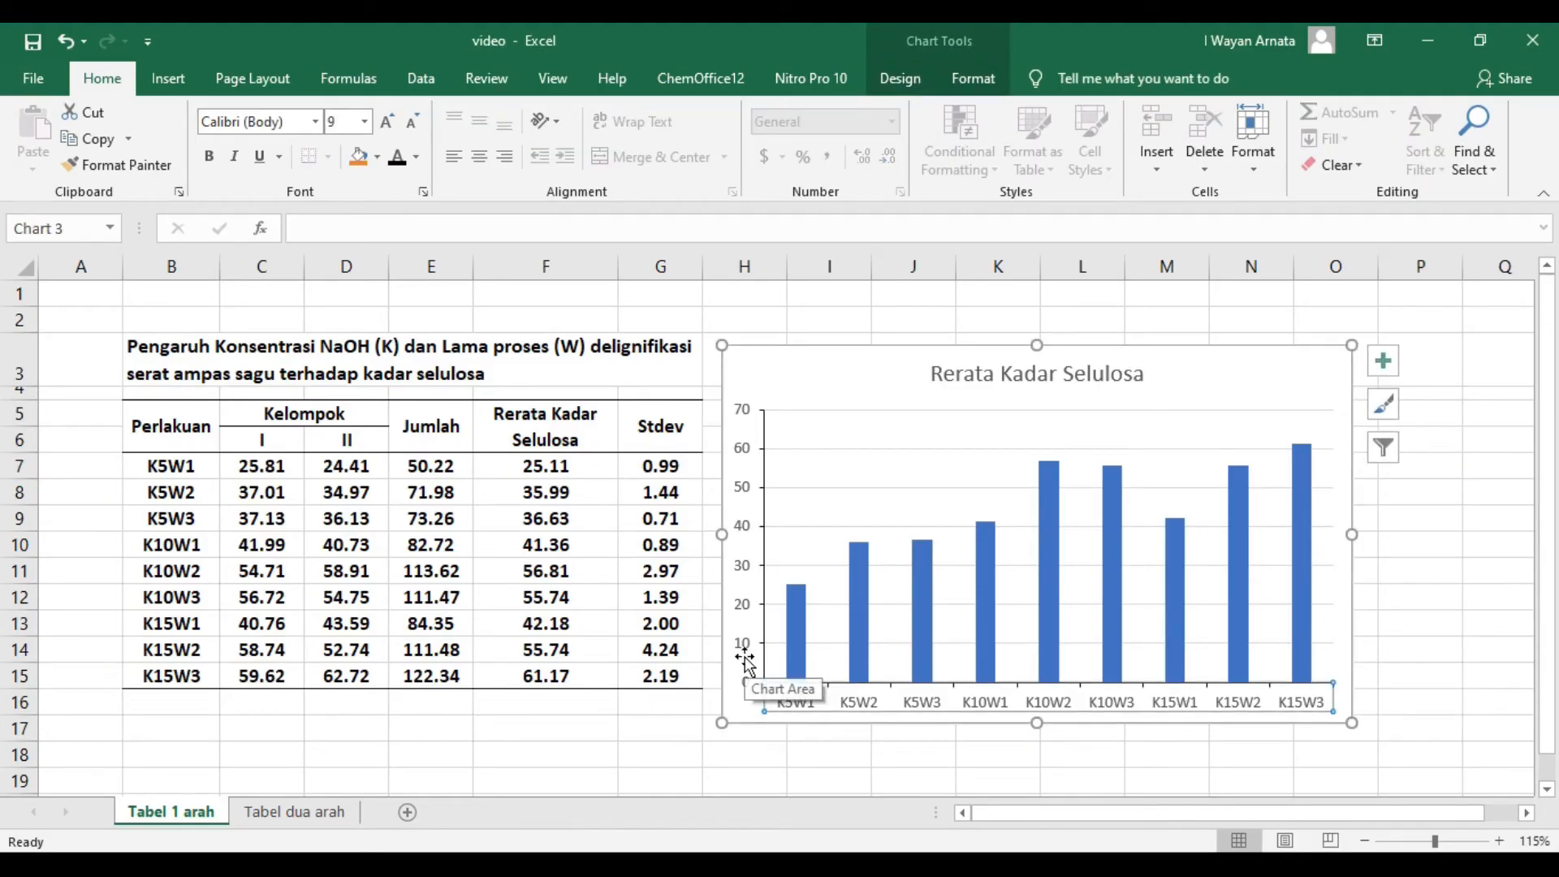
{"action": "left_click", "coordinate": [397, 157]}
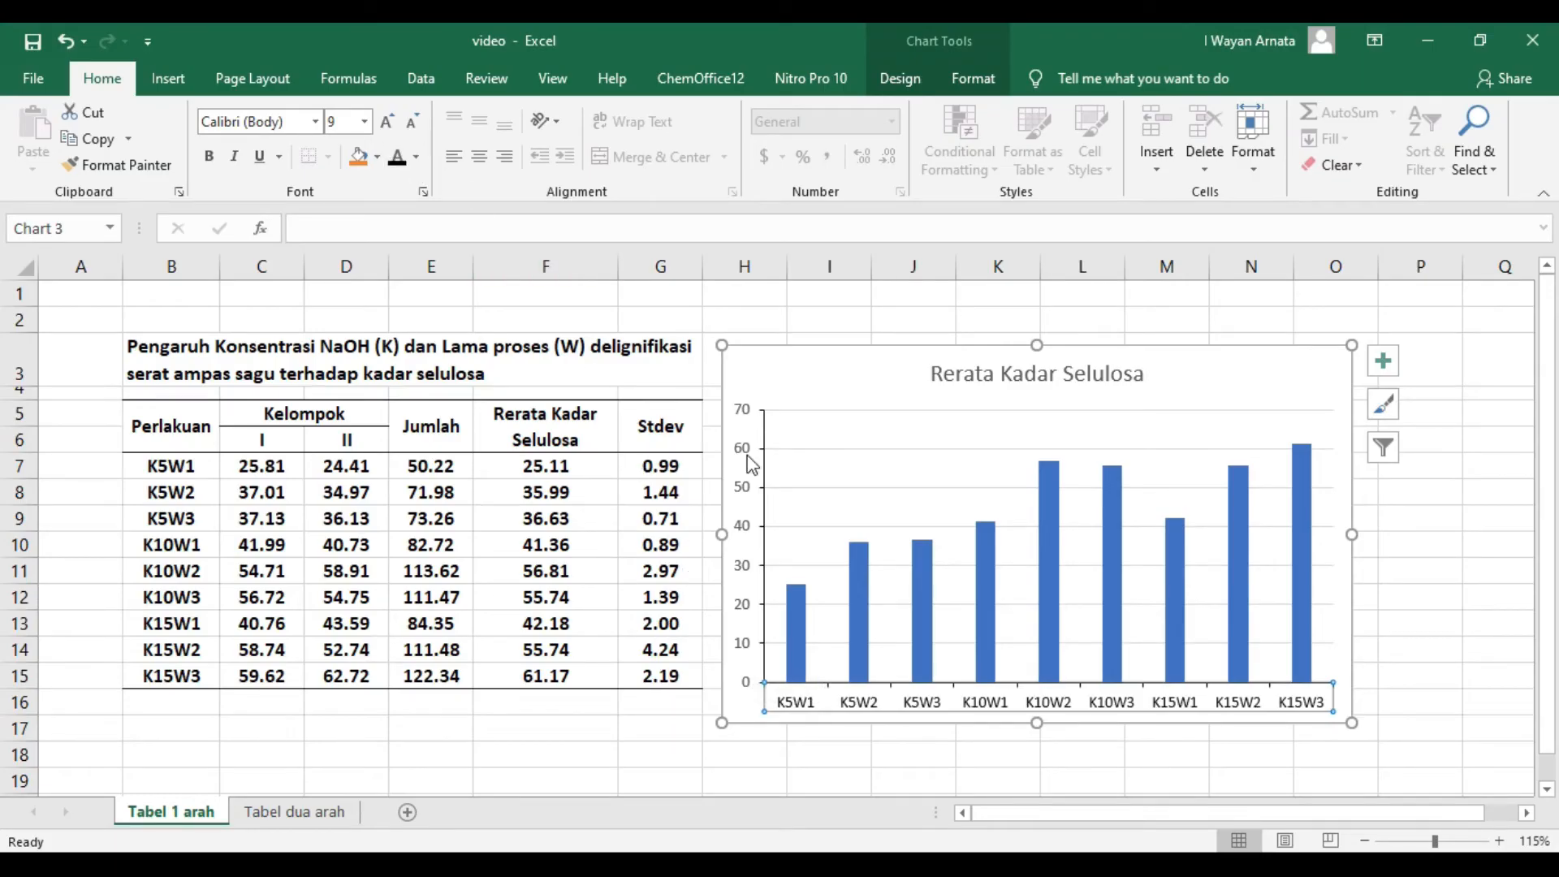
{"action": "left_click", "coordinate": [746, 459]}
{"action": "left_click", "coordinate": [402, 164]}
{"action": "left_click", "coordinate": [1431, 591]}
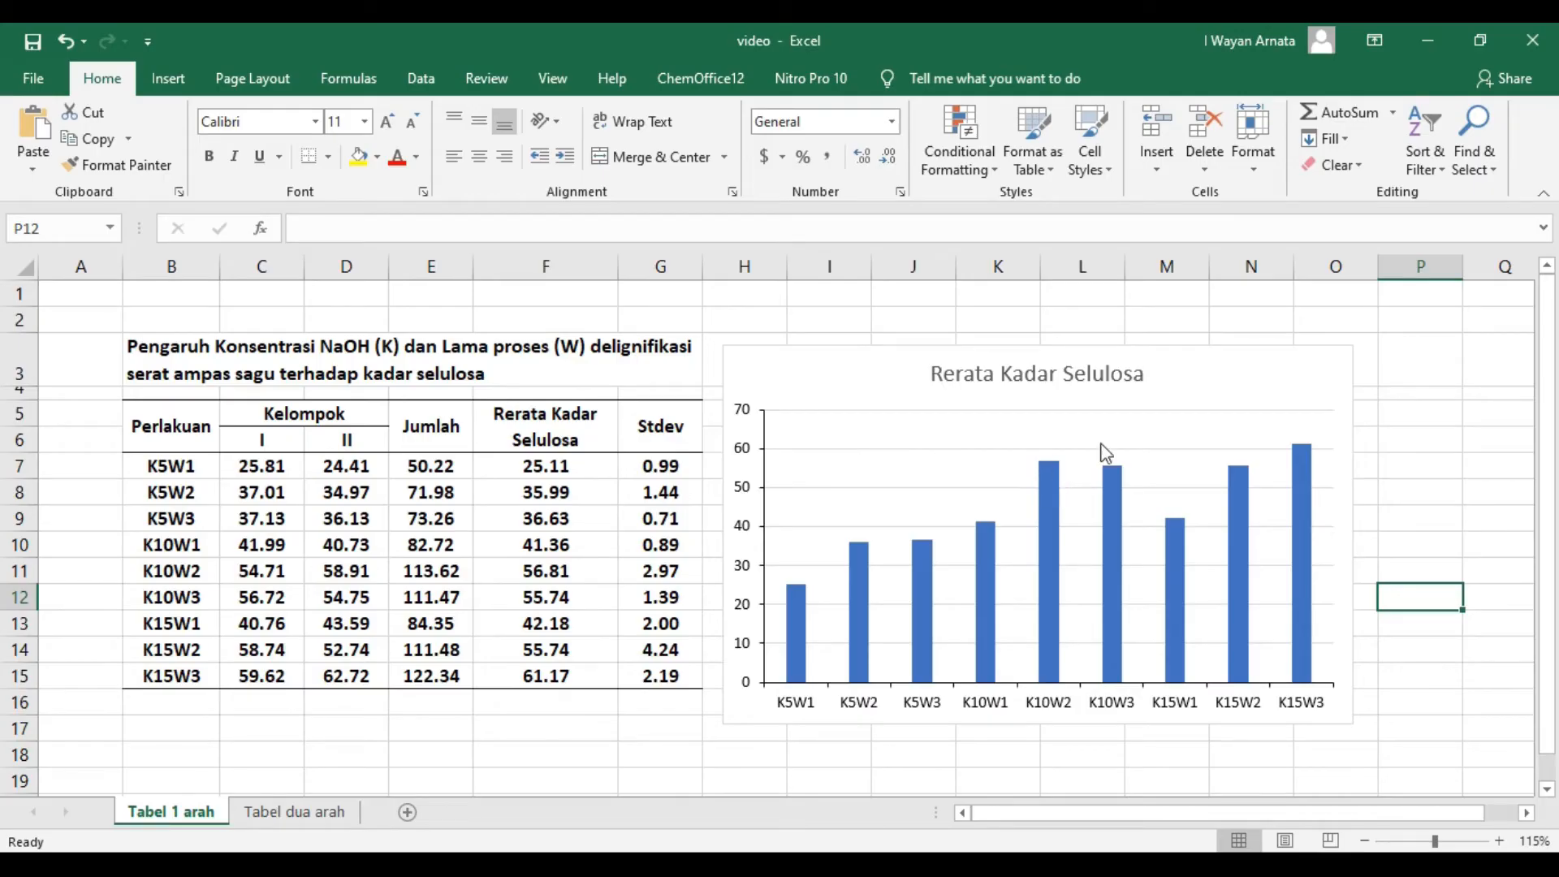
Step: Delete the horizontal gridlines from the chart's plot area and nudge the chart slightly upward
{"action": "left_click", "coordinate": [1172, 417]}
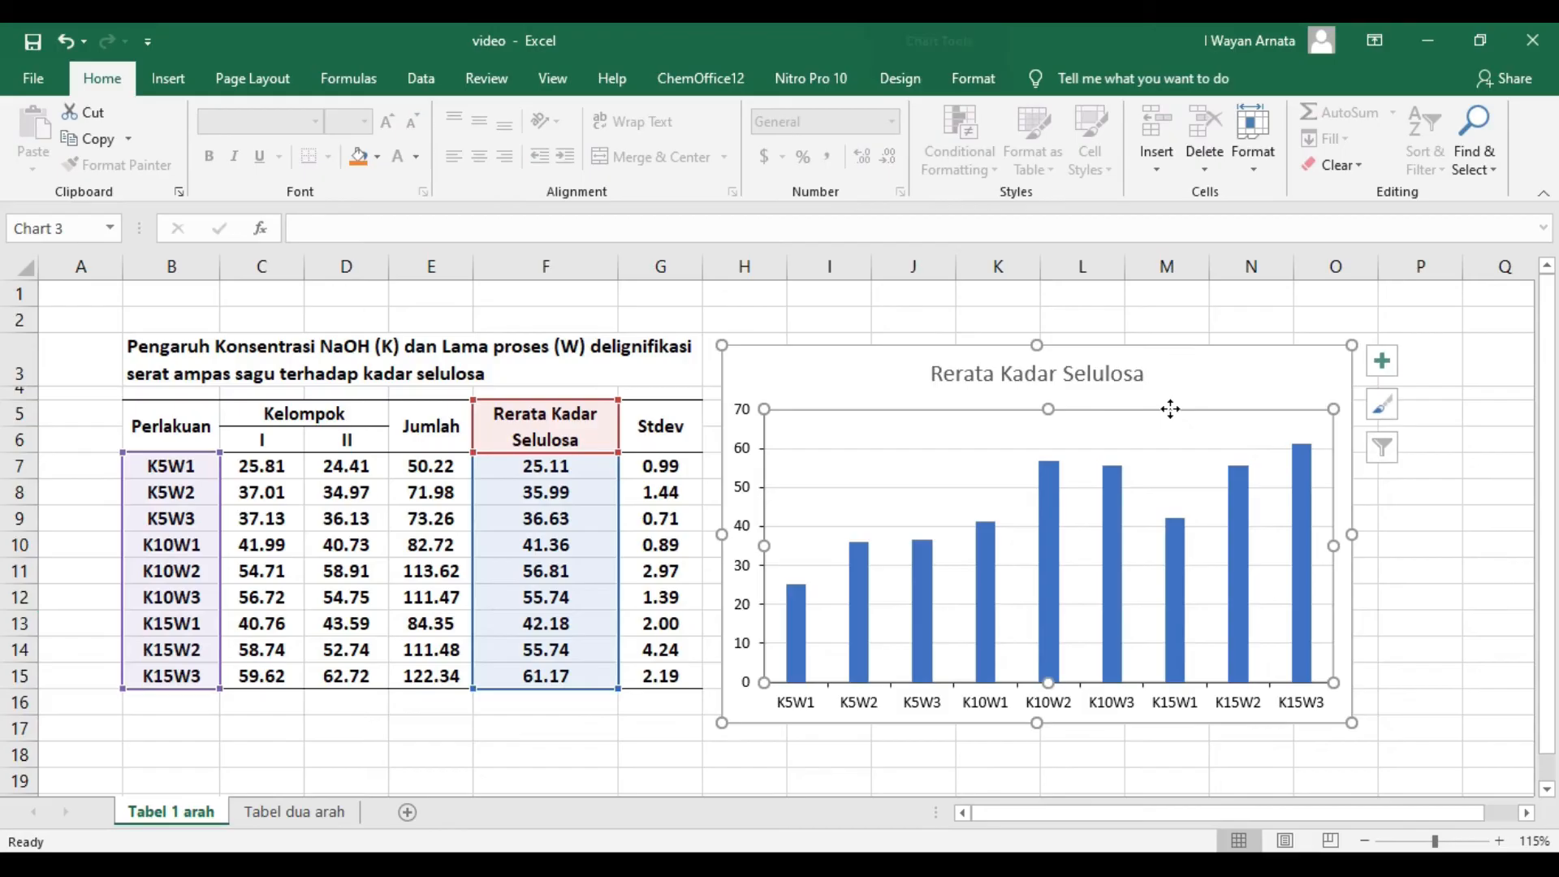
{"action": "left_click", "coordinate": [1173, 448]}
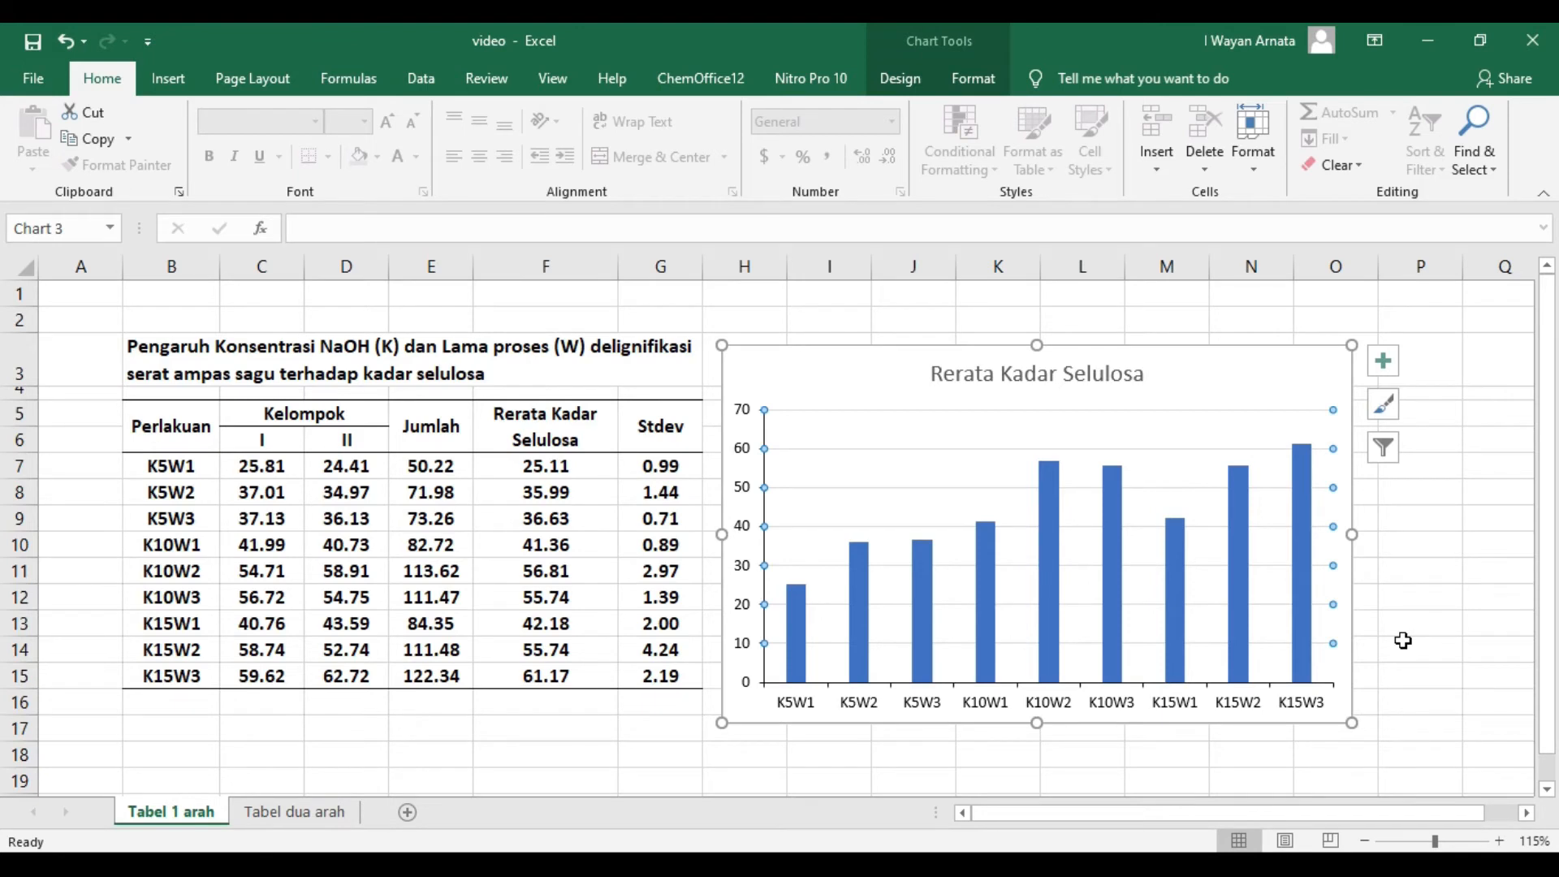
{"action": "key", "text": "Delete"}
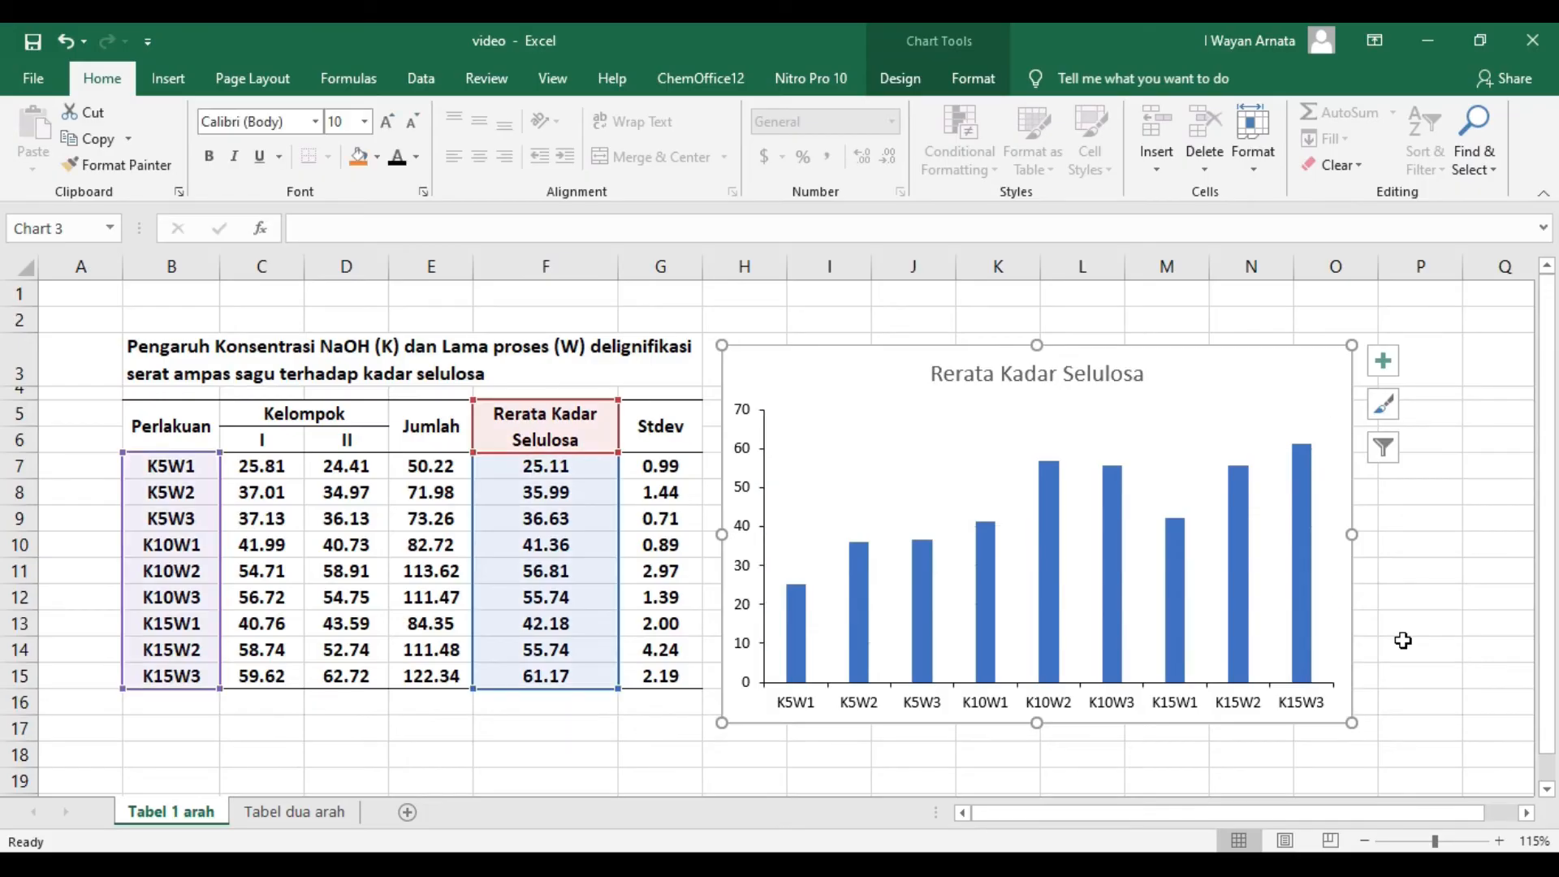
{"action": "left_click", "coordinate": [1403, 640]}
{"action": "mouse_move", "coordinate": [1256, 355]}
{"action": "left_mouse_down"}
{"action": "mouse_move", "coordinate": [1231, 348]}
{"action": "mouse_move", "coordinate": [1259, 355]}
{"action": "left_mouse_up"}
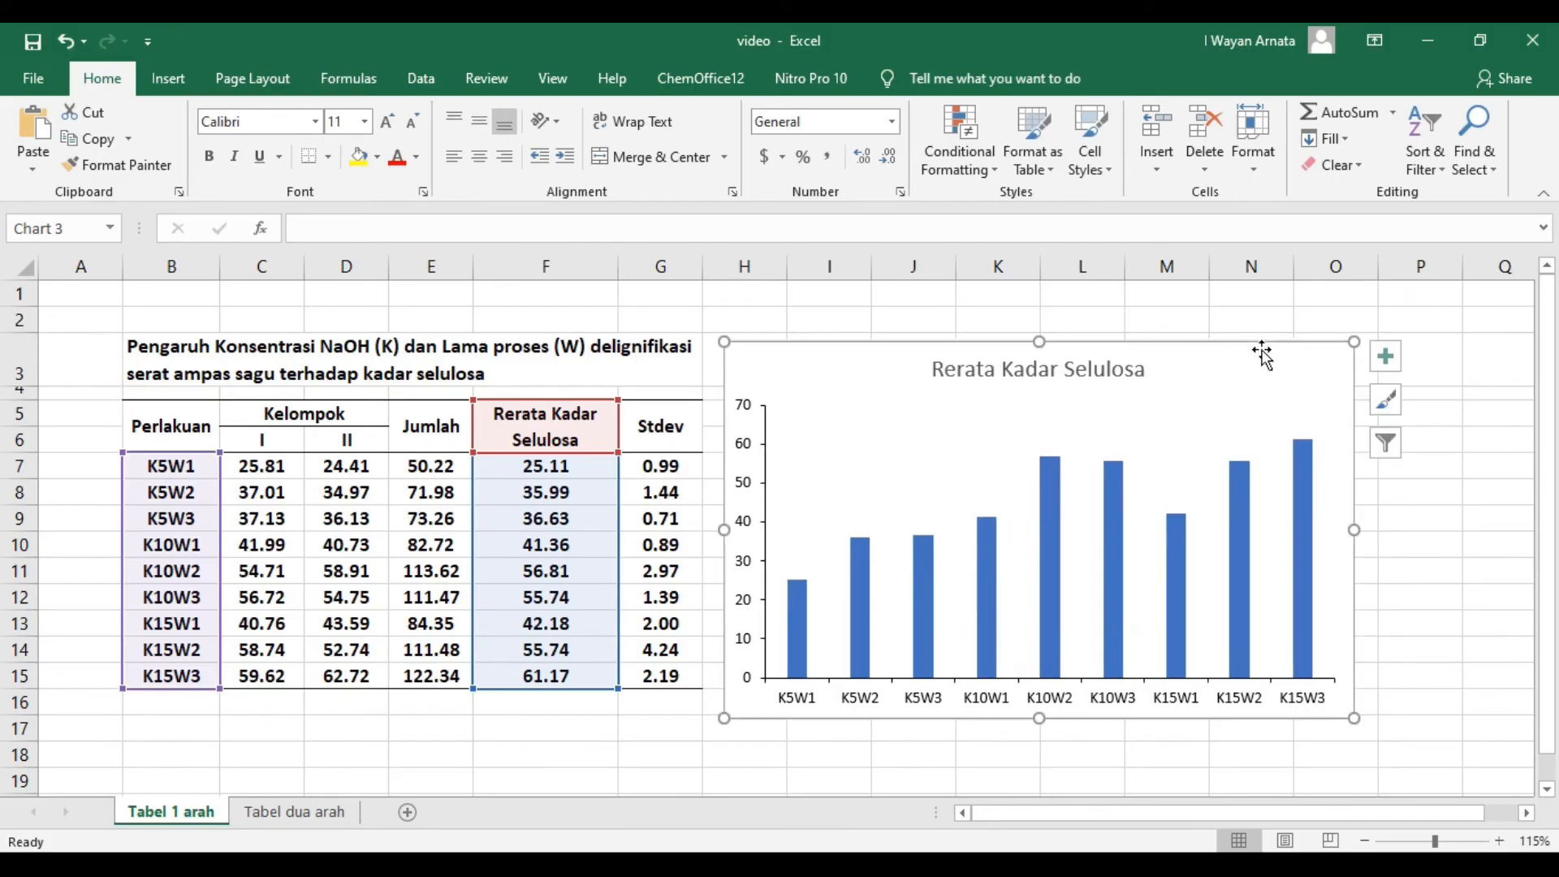
{"action": "left_click", "coordinate": [1454, 447]}
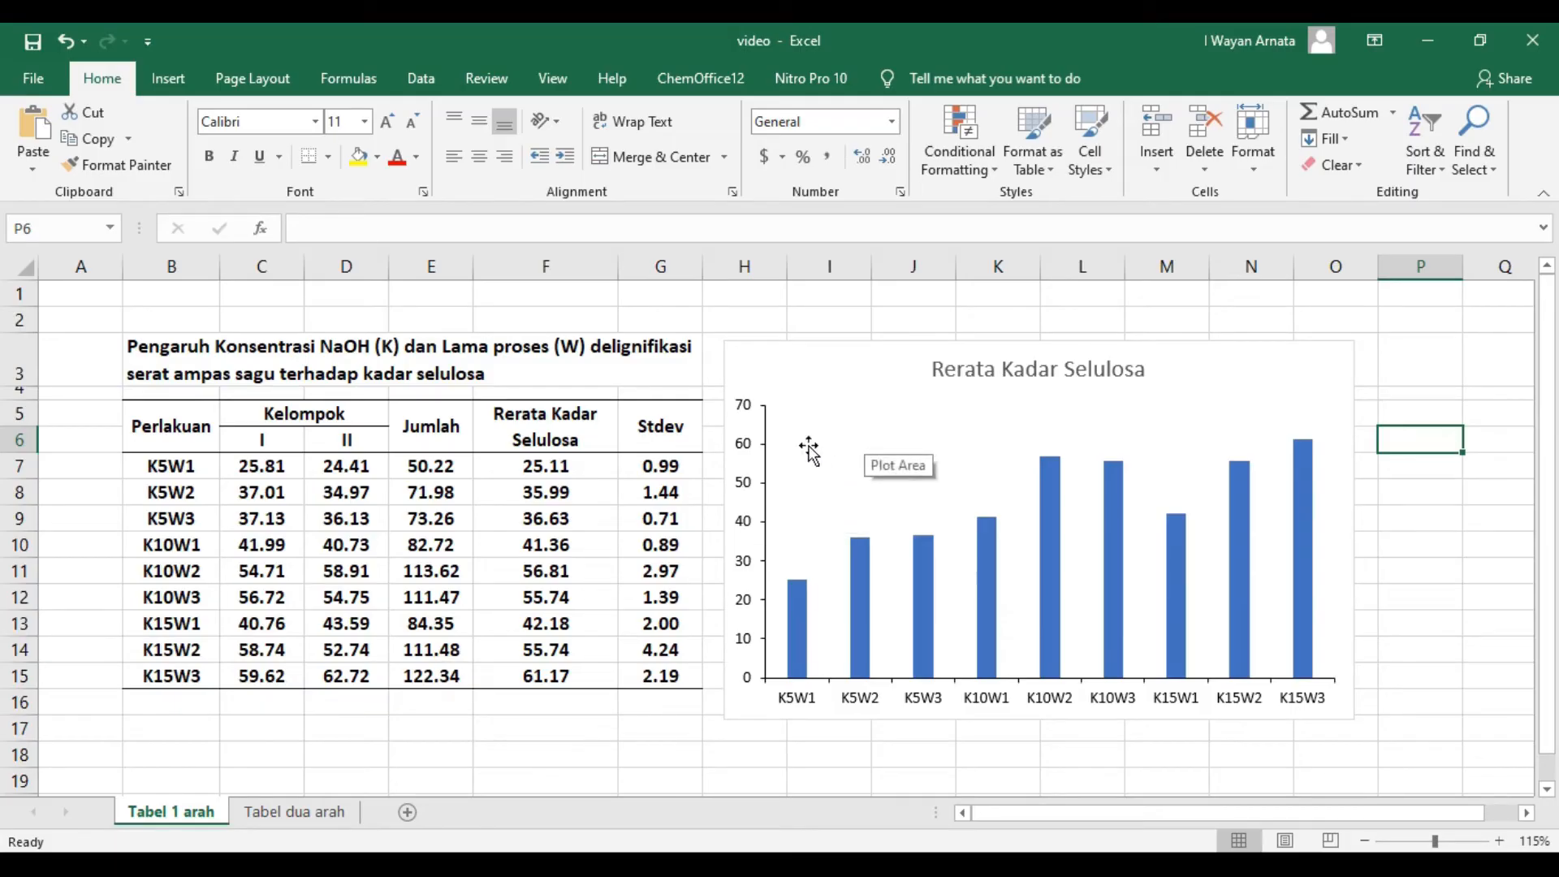
Step: Add a primary vertical axis title reading "Kadar Selulosa (%)" to the chart and make its text black
{"action": "left_click", "coordinate": [746, 495]}
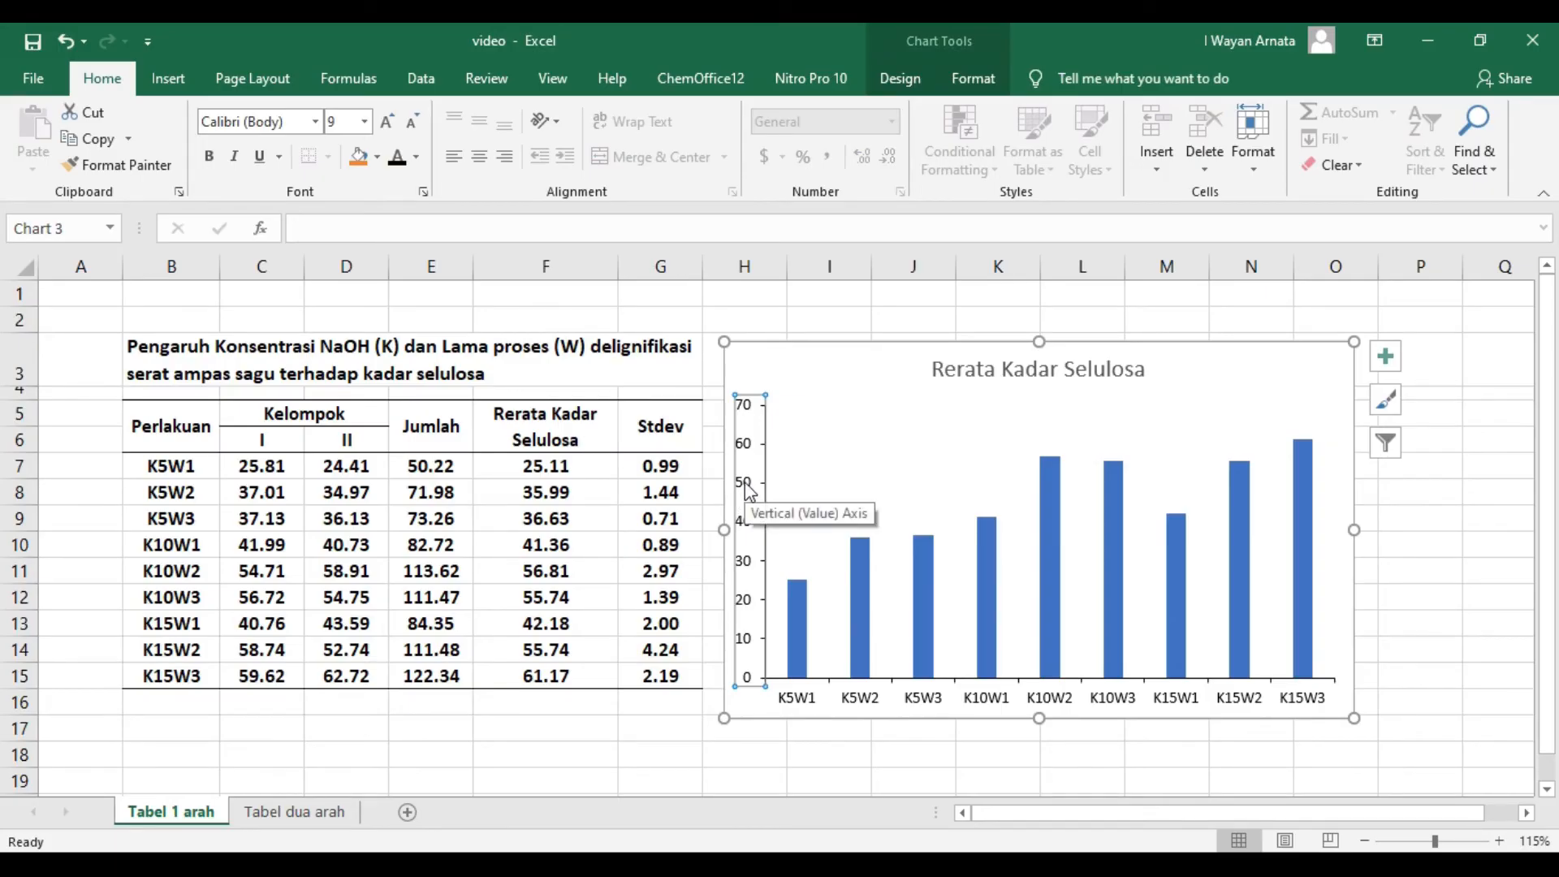
{"action": "double_click", "coordinate": [748, 489]}
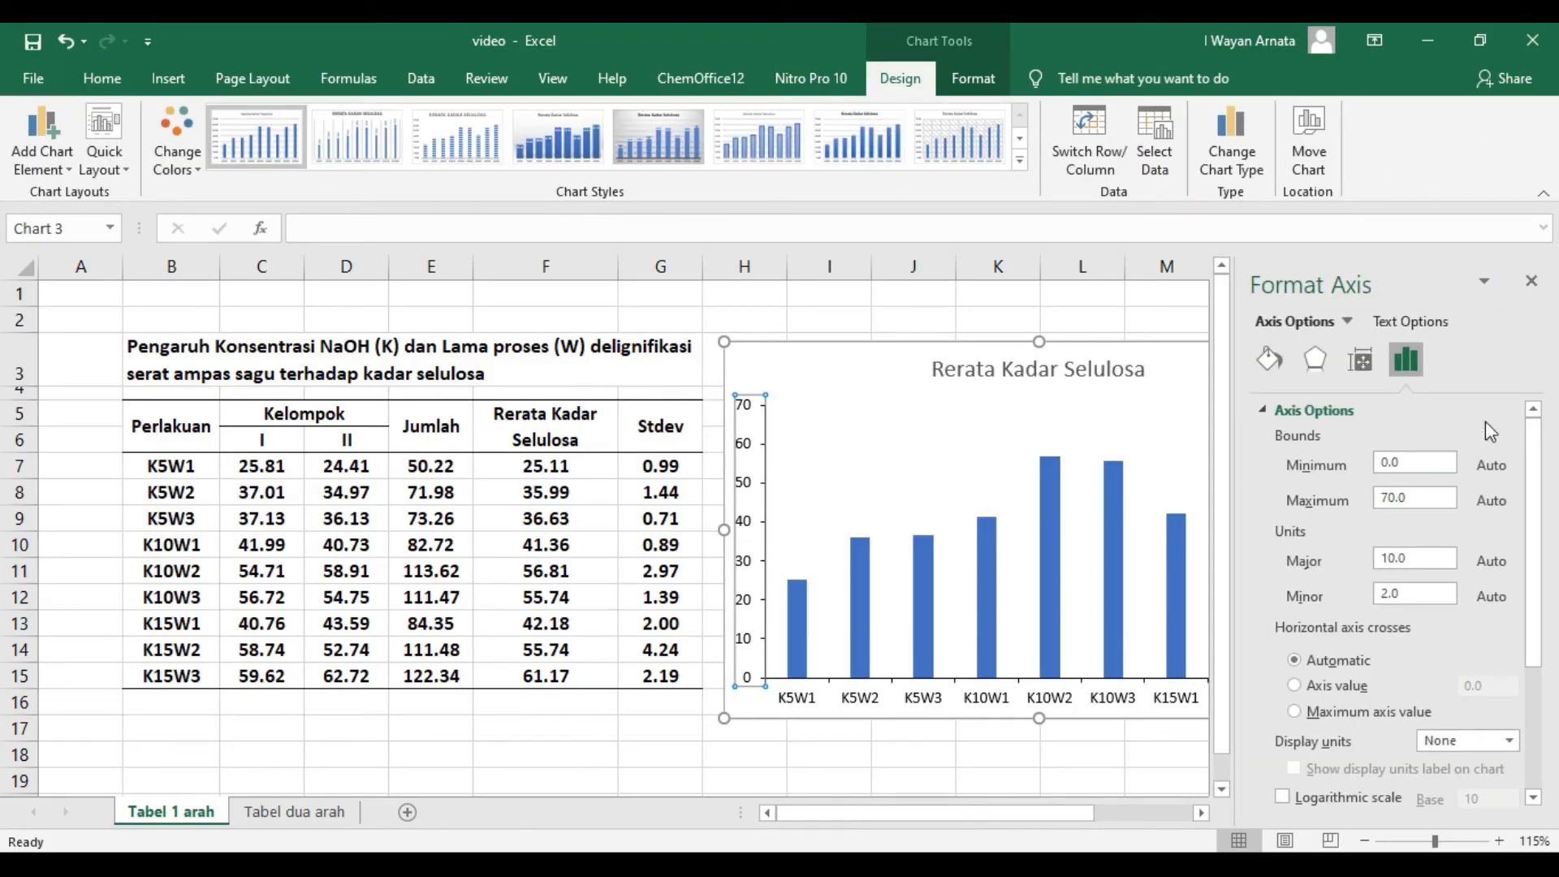
{"action": "left_click", "coordinate": [1535, 279]}
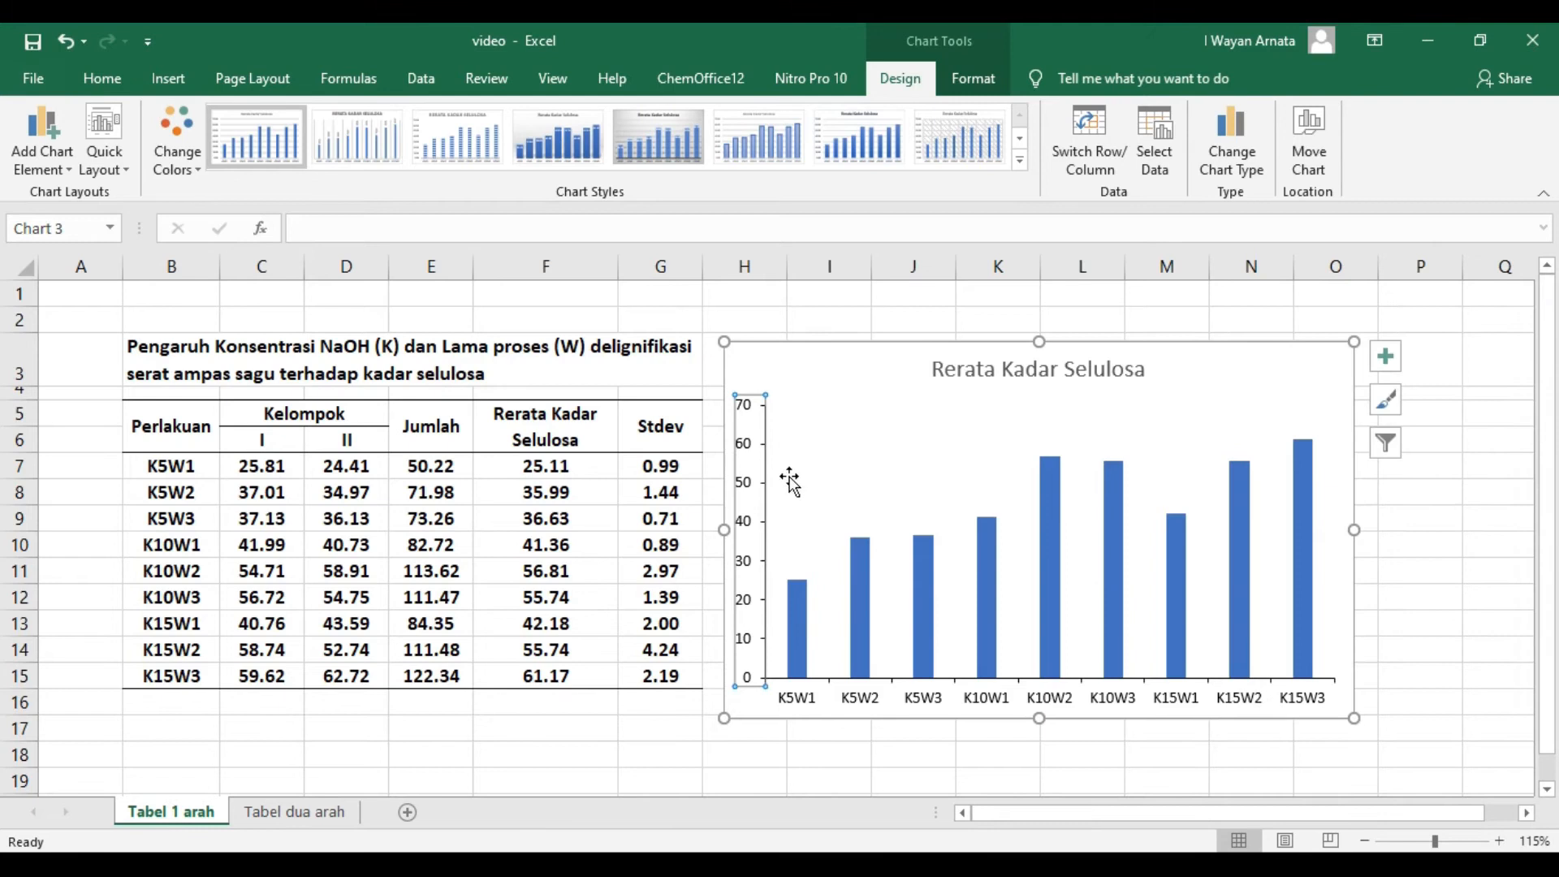
{"action": "left_click", "coordinate": [72, 174]}
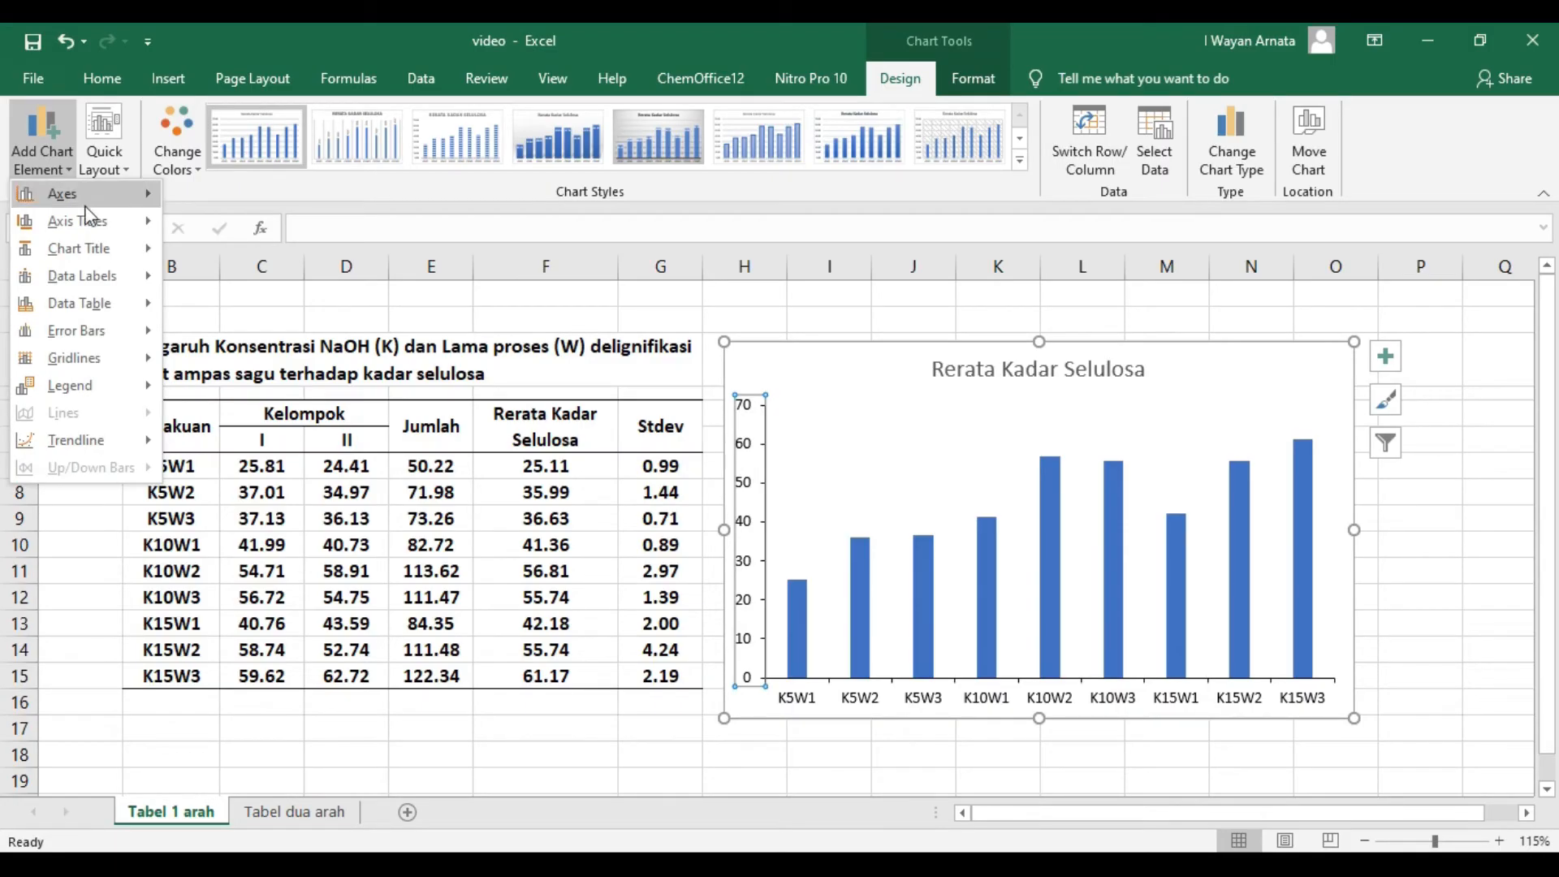
{"action": "mouse_move", "coordinate": [91, 226]}
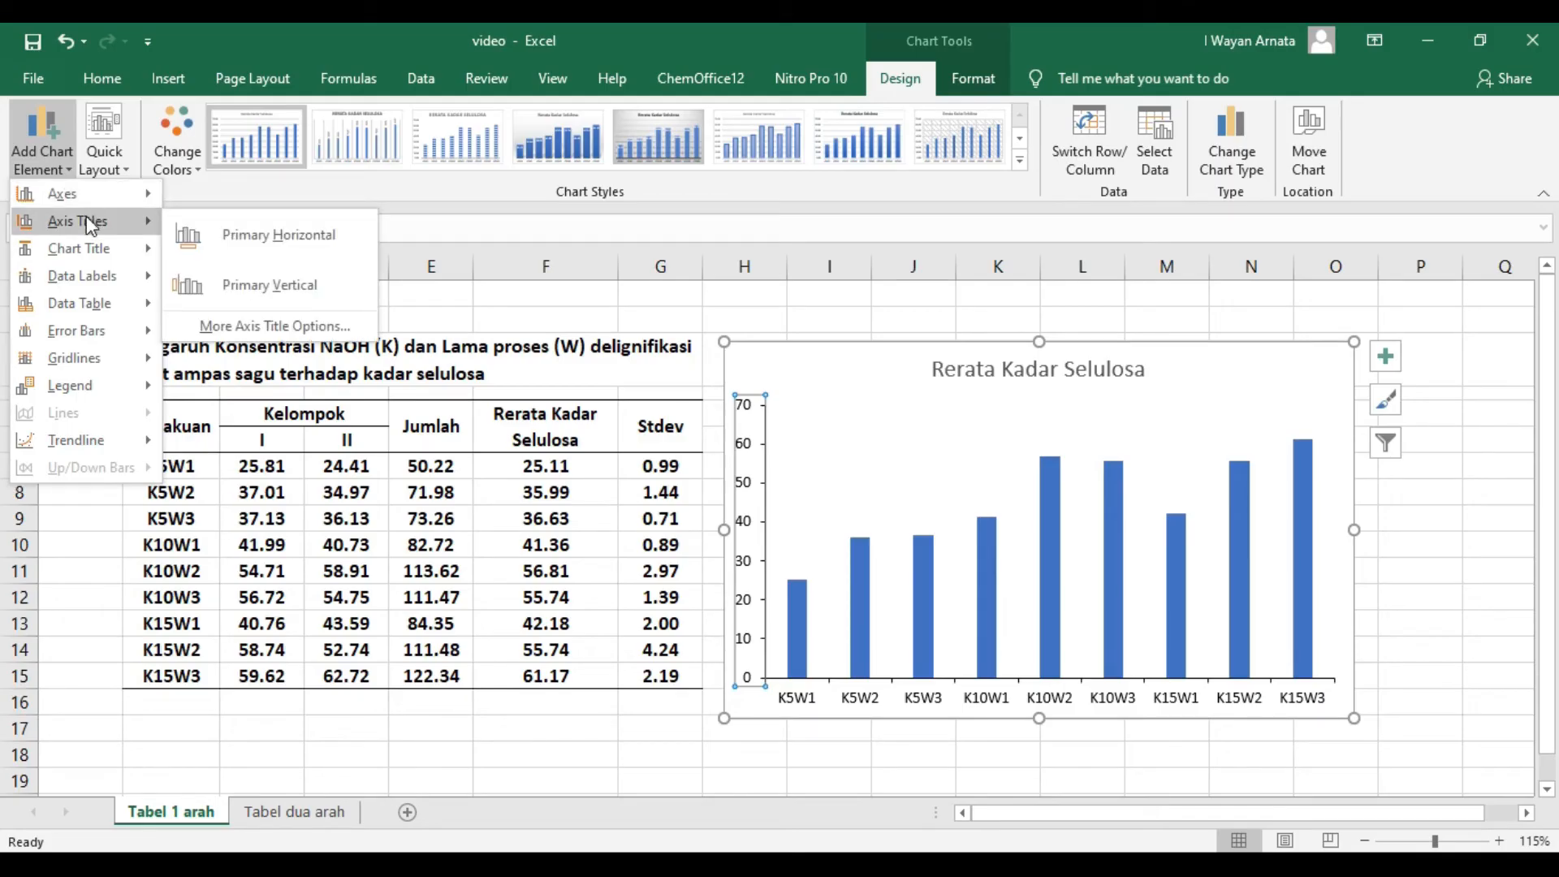
{"action": "left_click", "coordinate": [250, 289]}
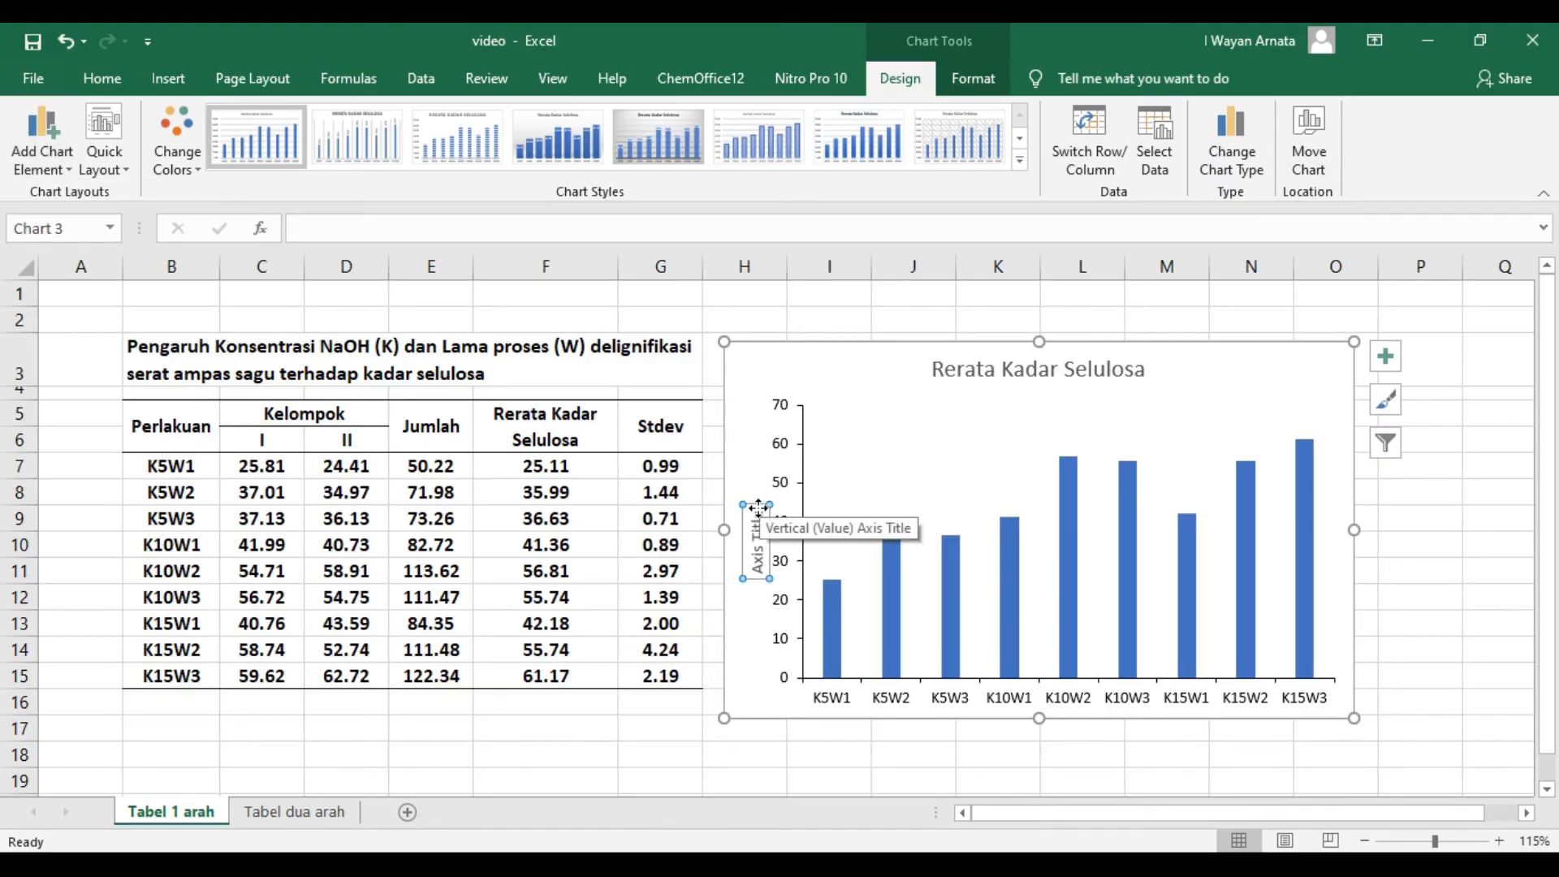
{"action": "left_click_drag", "start_coordinate": [759, 508], "coordinate": [760, 579]}
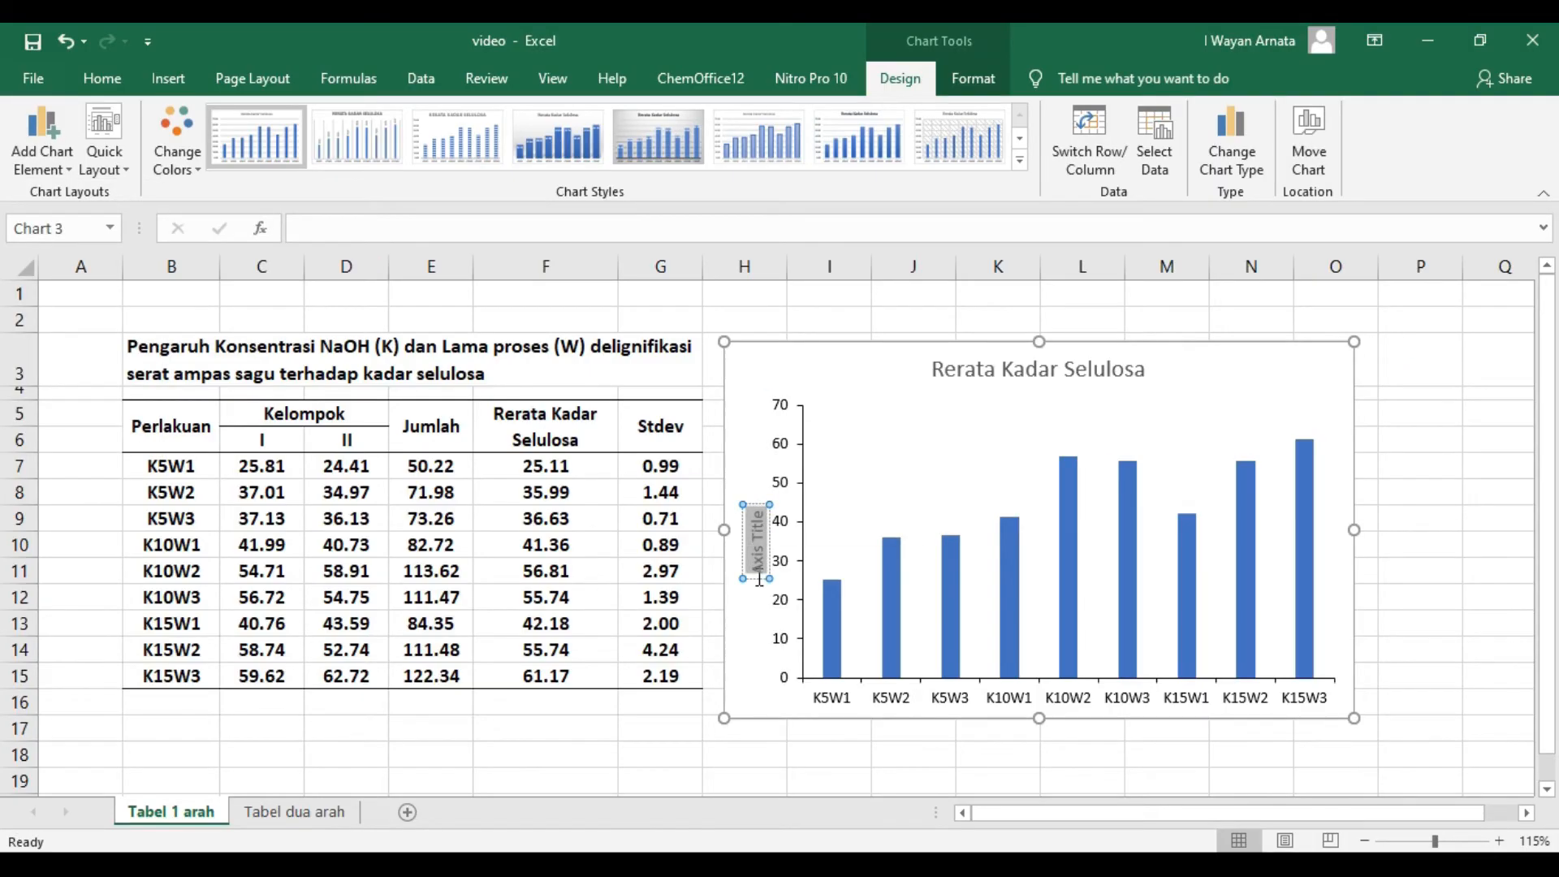
{"action": "type", "text": "Kadar"}
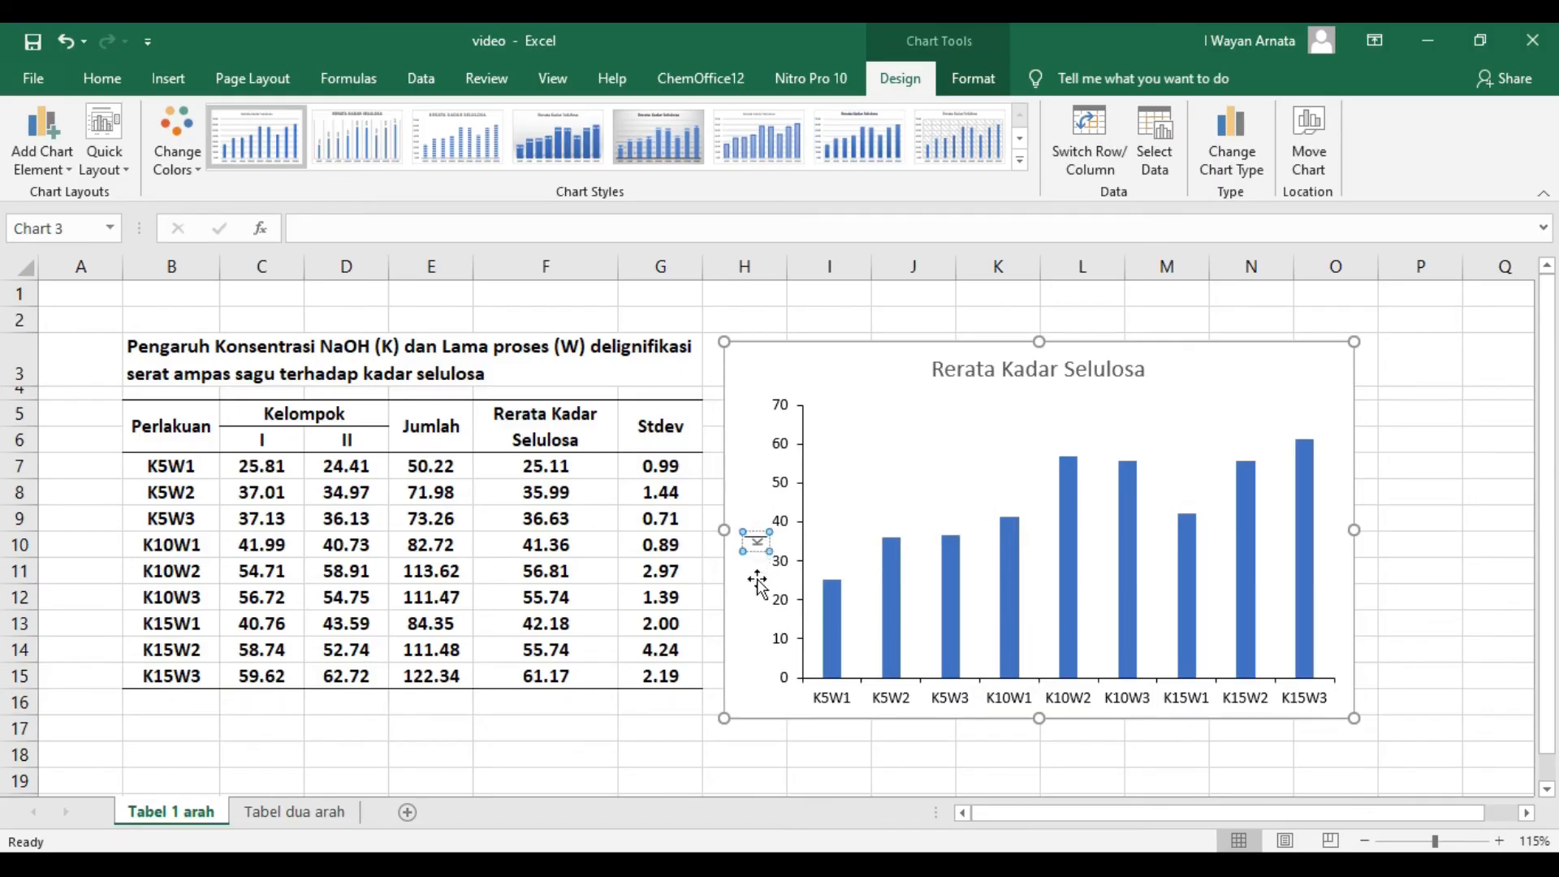
{"action": "type", "text": " Selulosa"}
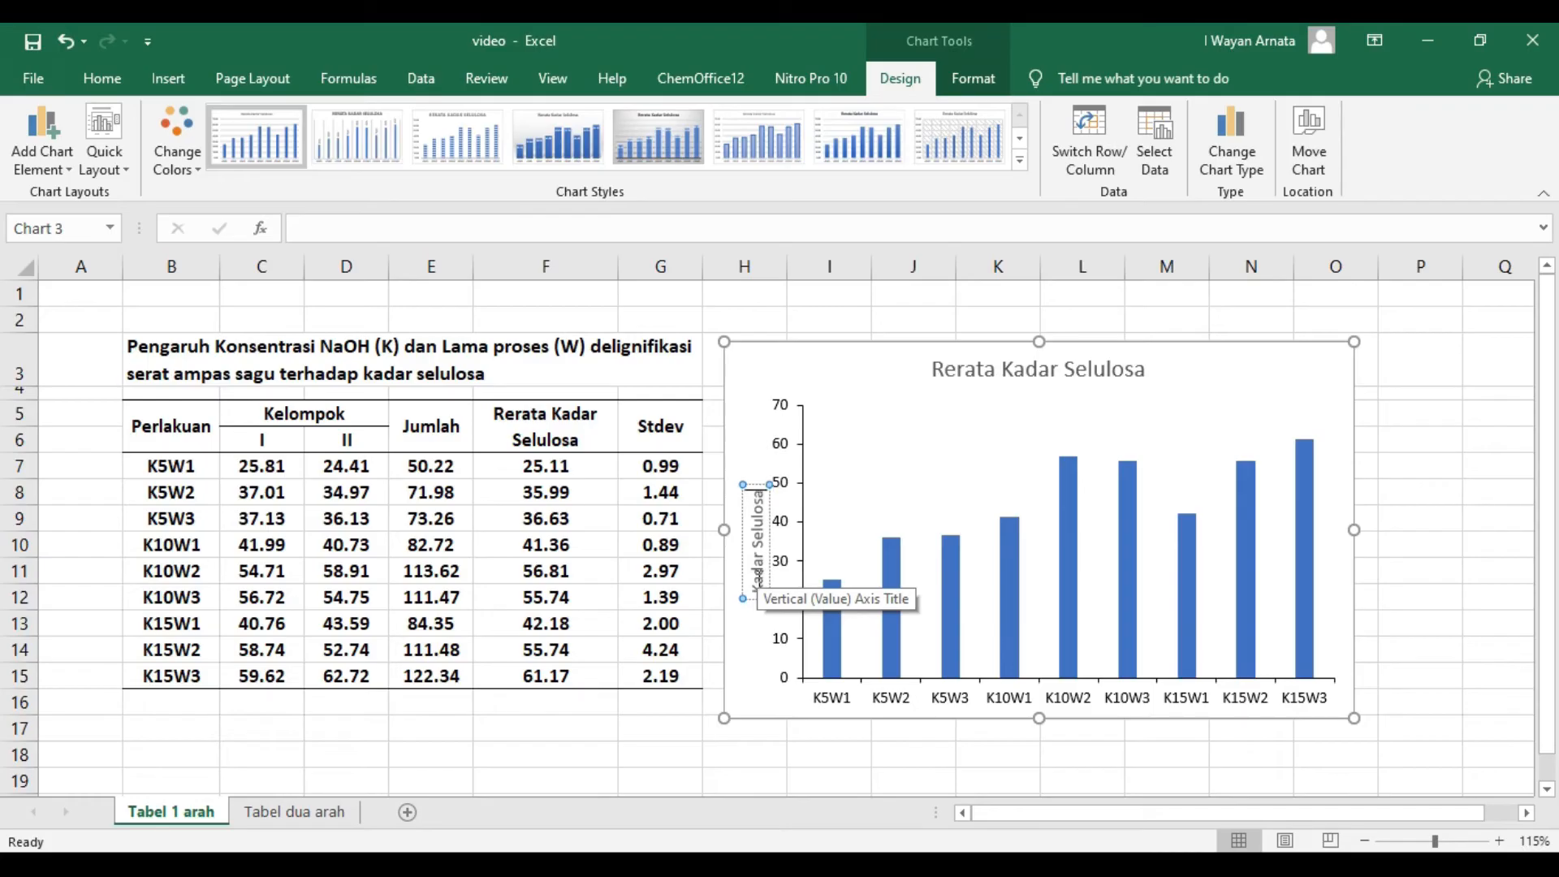
{"action": "type", "text": " (%"}
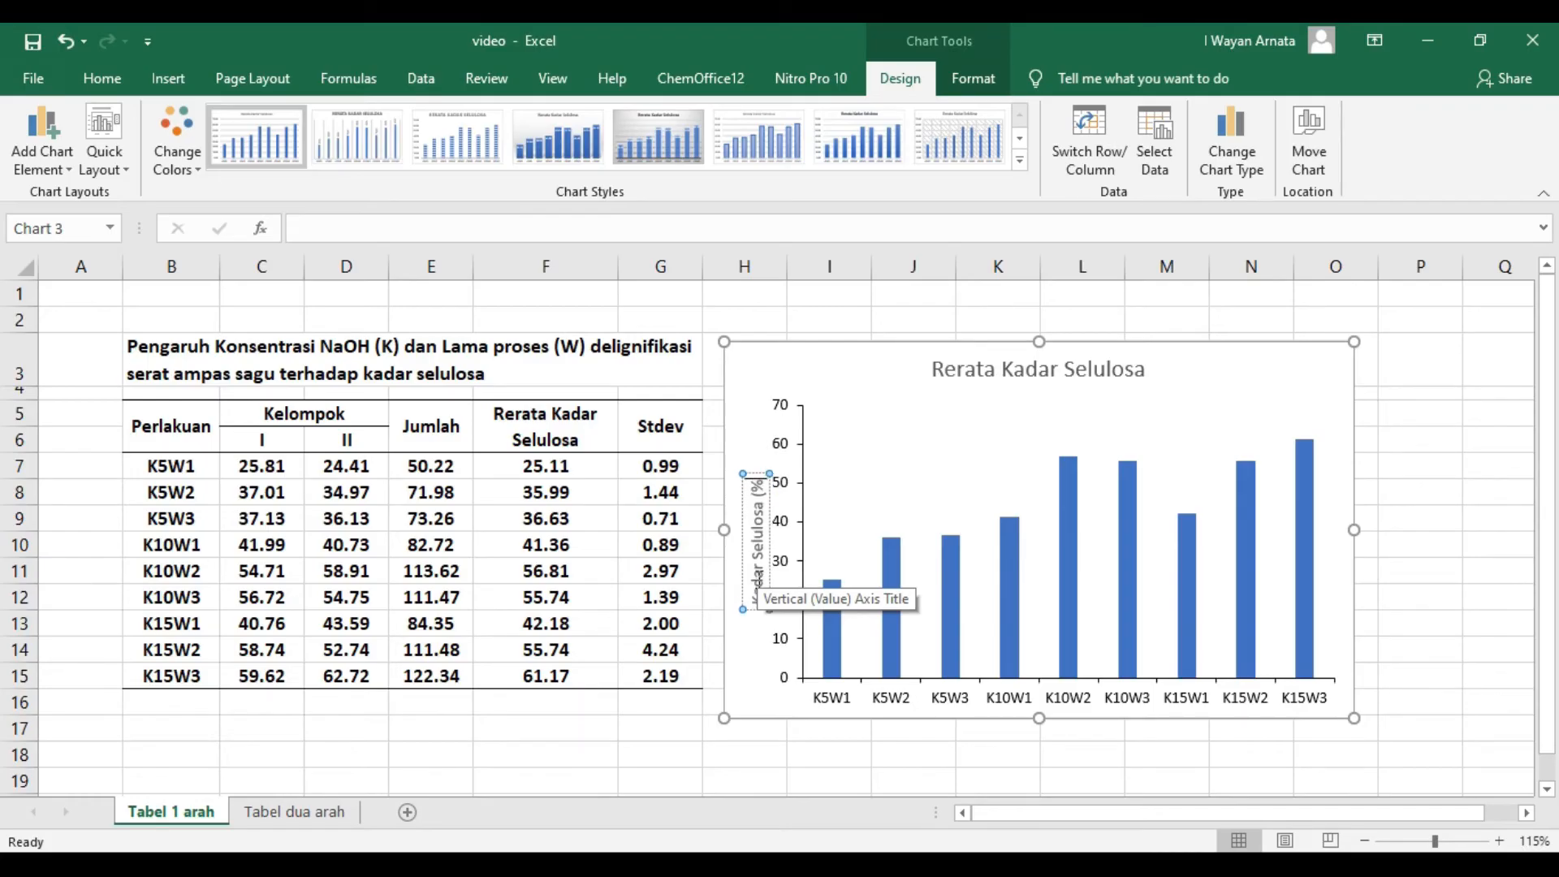
{"action": "type", "text": ")"}
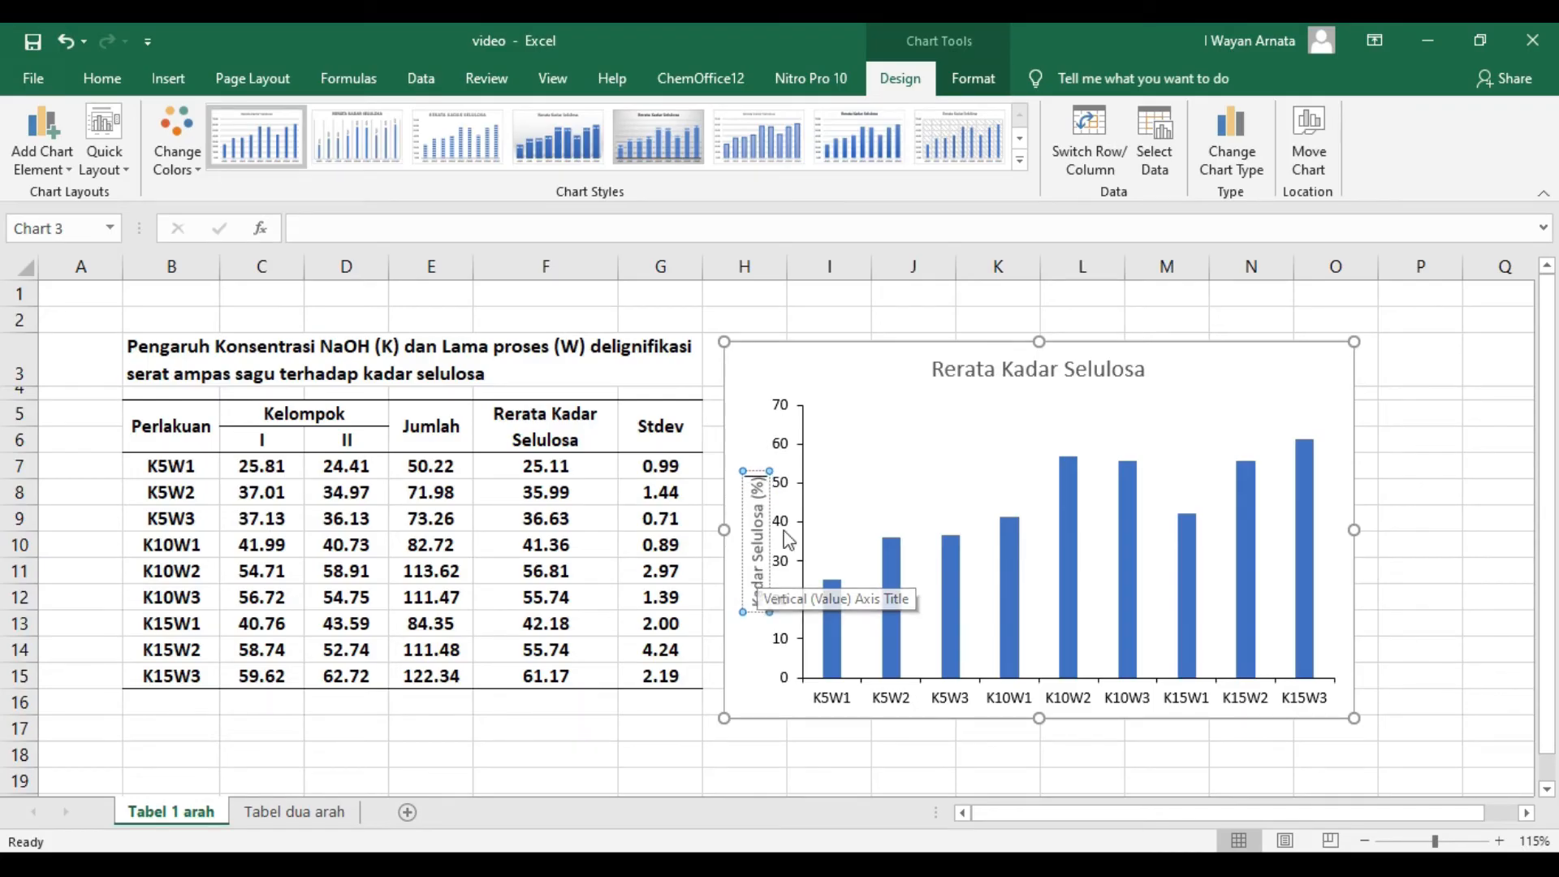
{"action": "left_click_drag", "start_coordinate": [760, 488], "coordinate": [749, 605]}
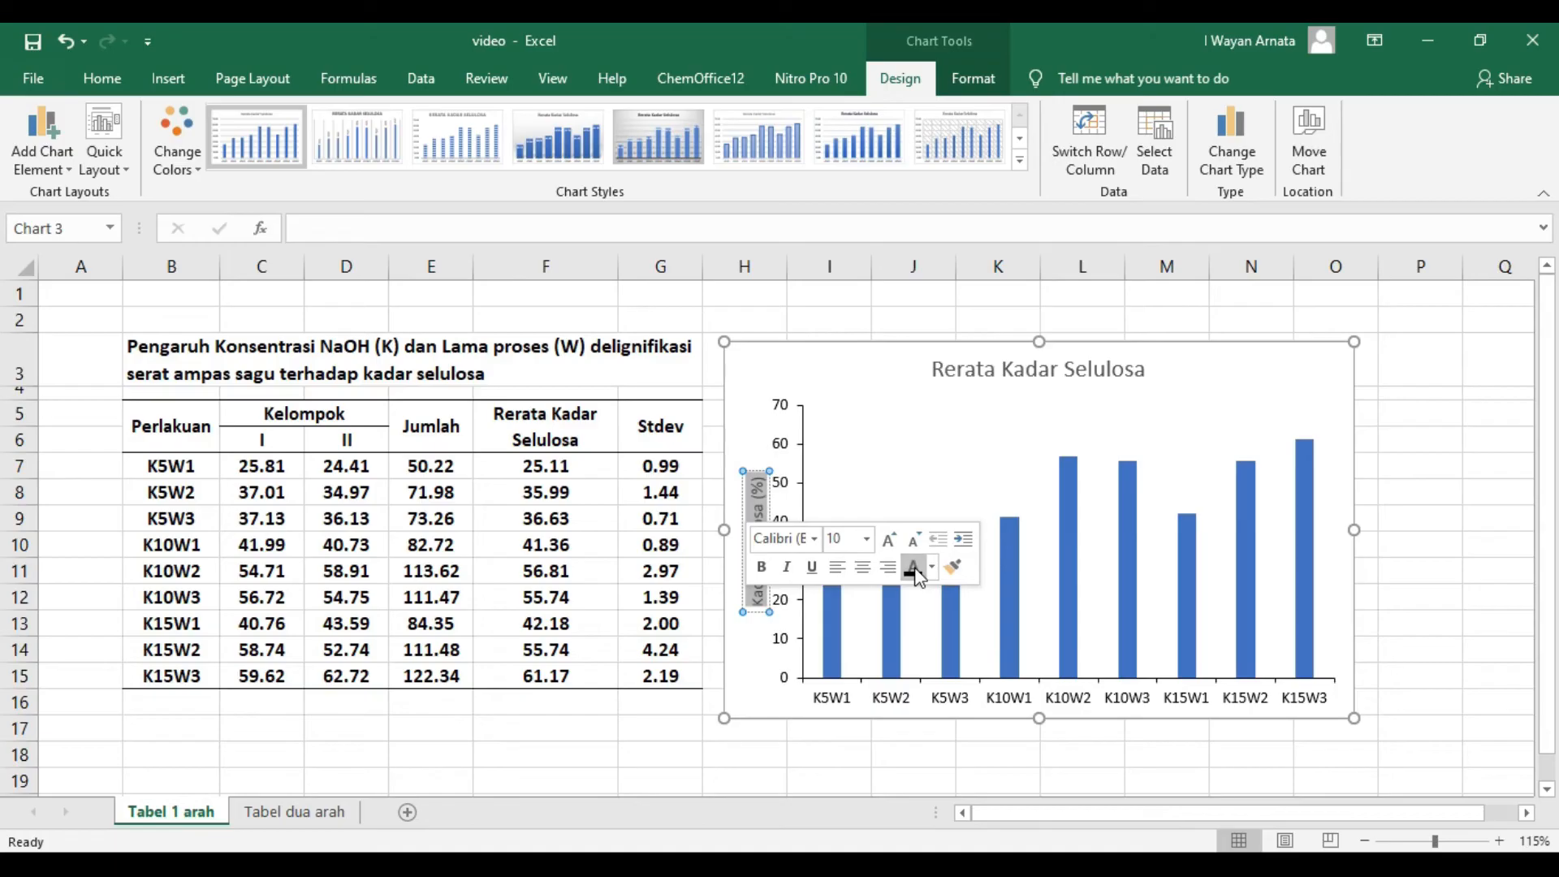
Step: Add a primary horizontal axis title reading "Perlakuan" to the chart and make its text black
{"action": "left_click", "coordinate": [836, 705]}
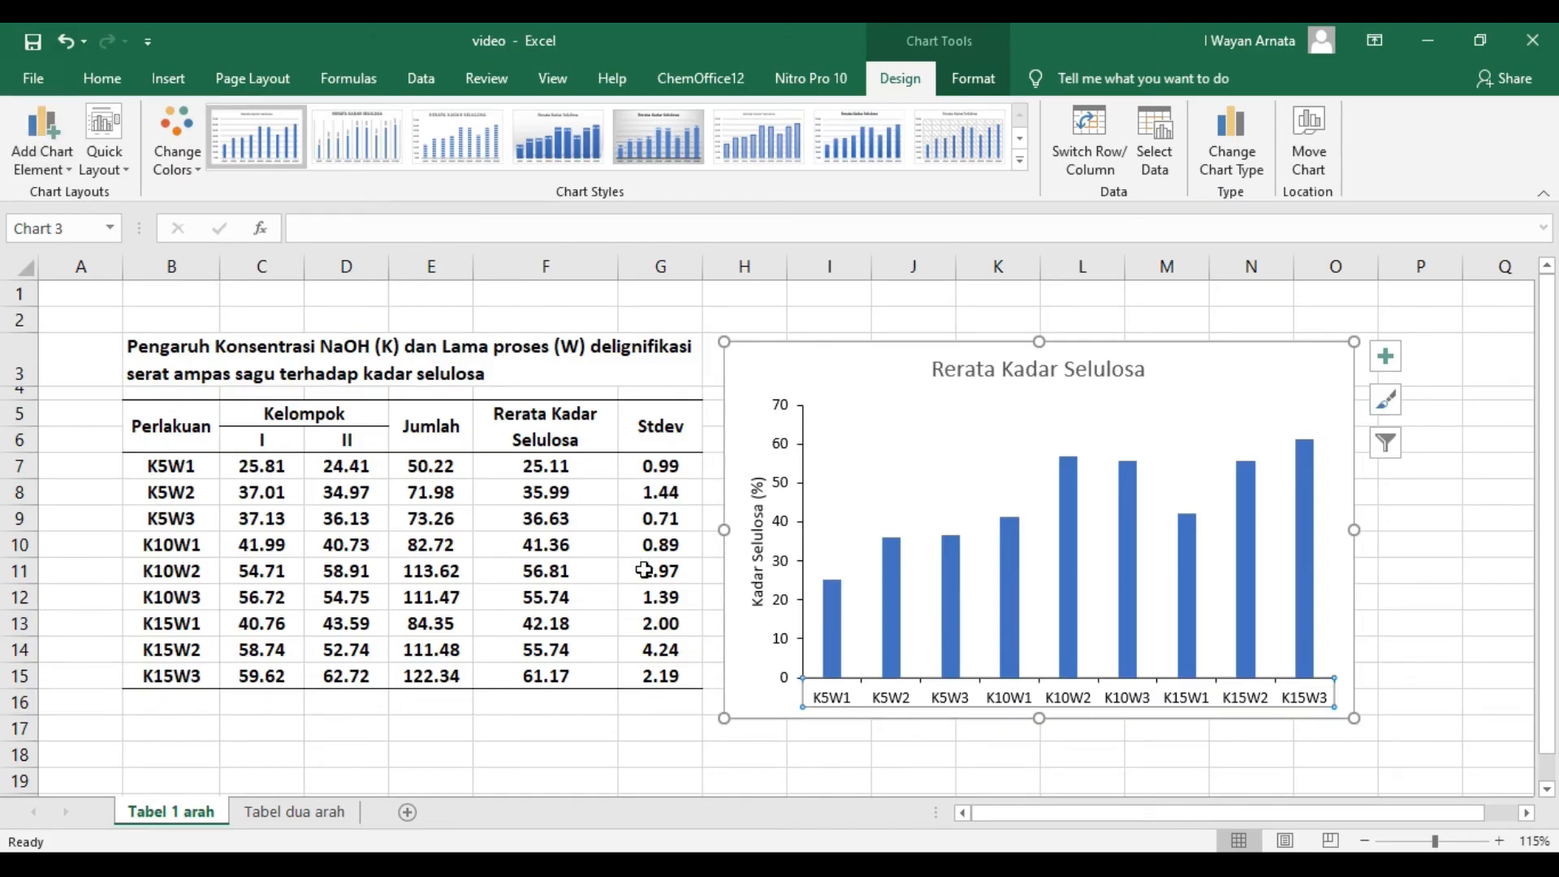
{"action": "left_click", "coordinate": [70, 170]}
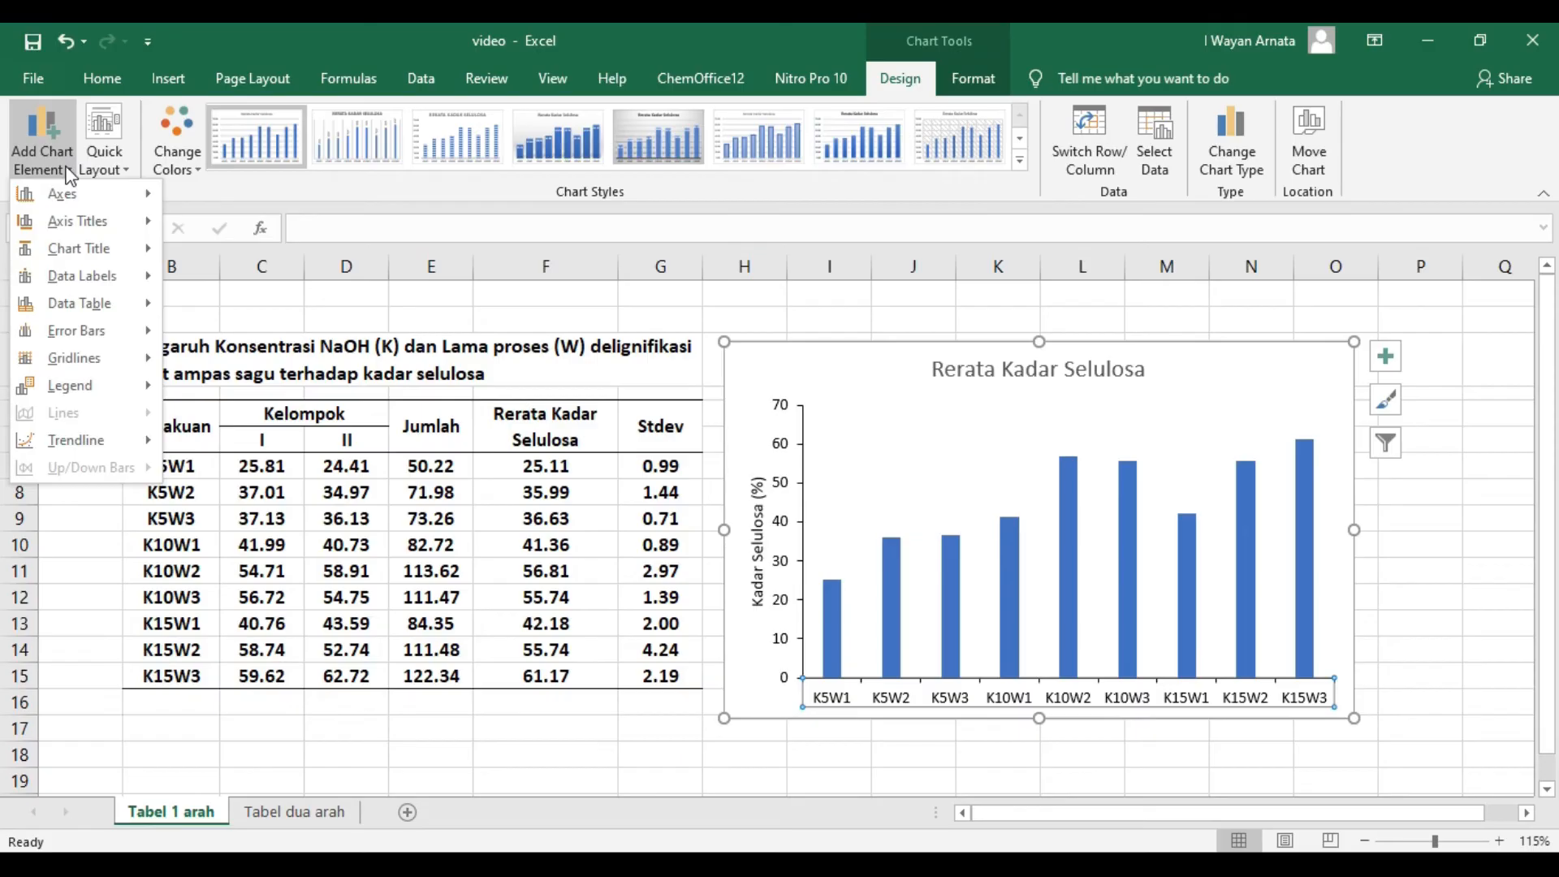
{"action": "mouse_move", "coordinate": [111, 232]}
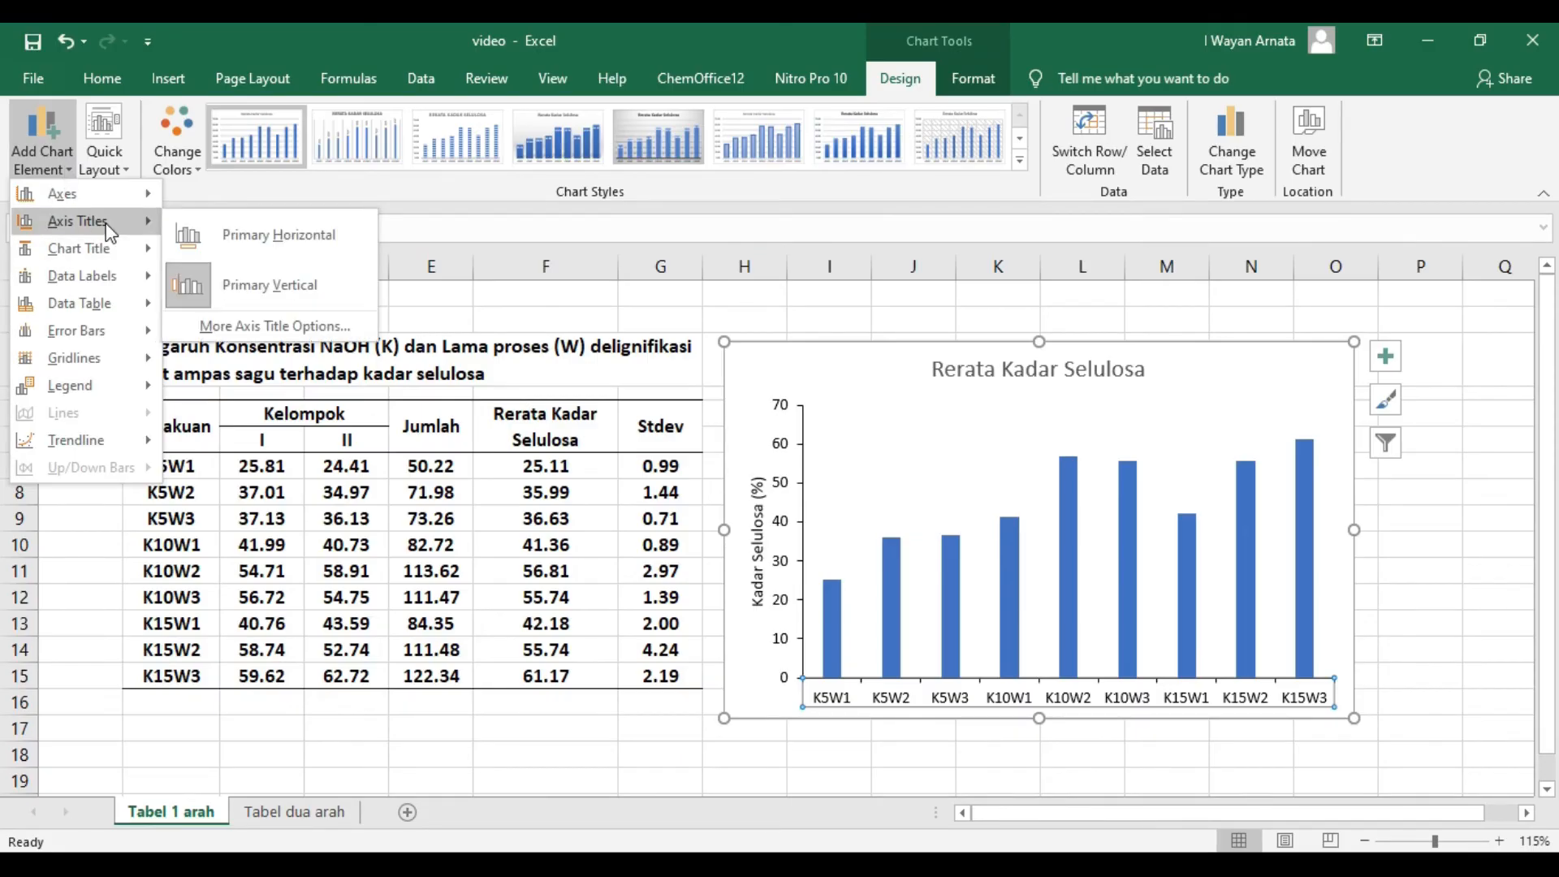
{"action": "left_click", "coordinate": [266, 237]}
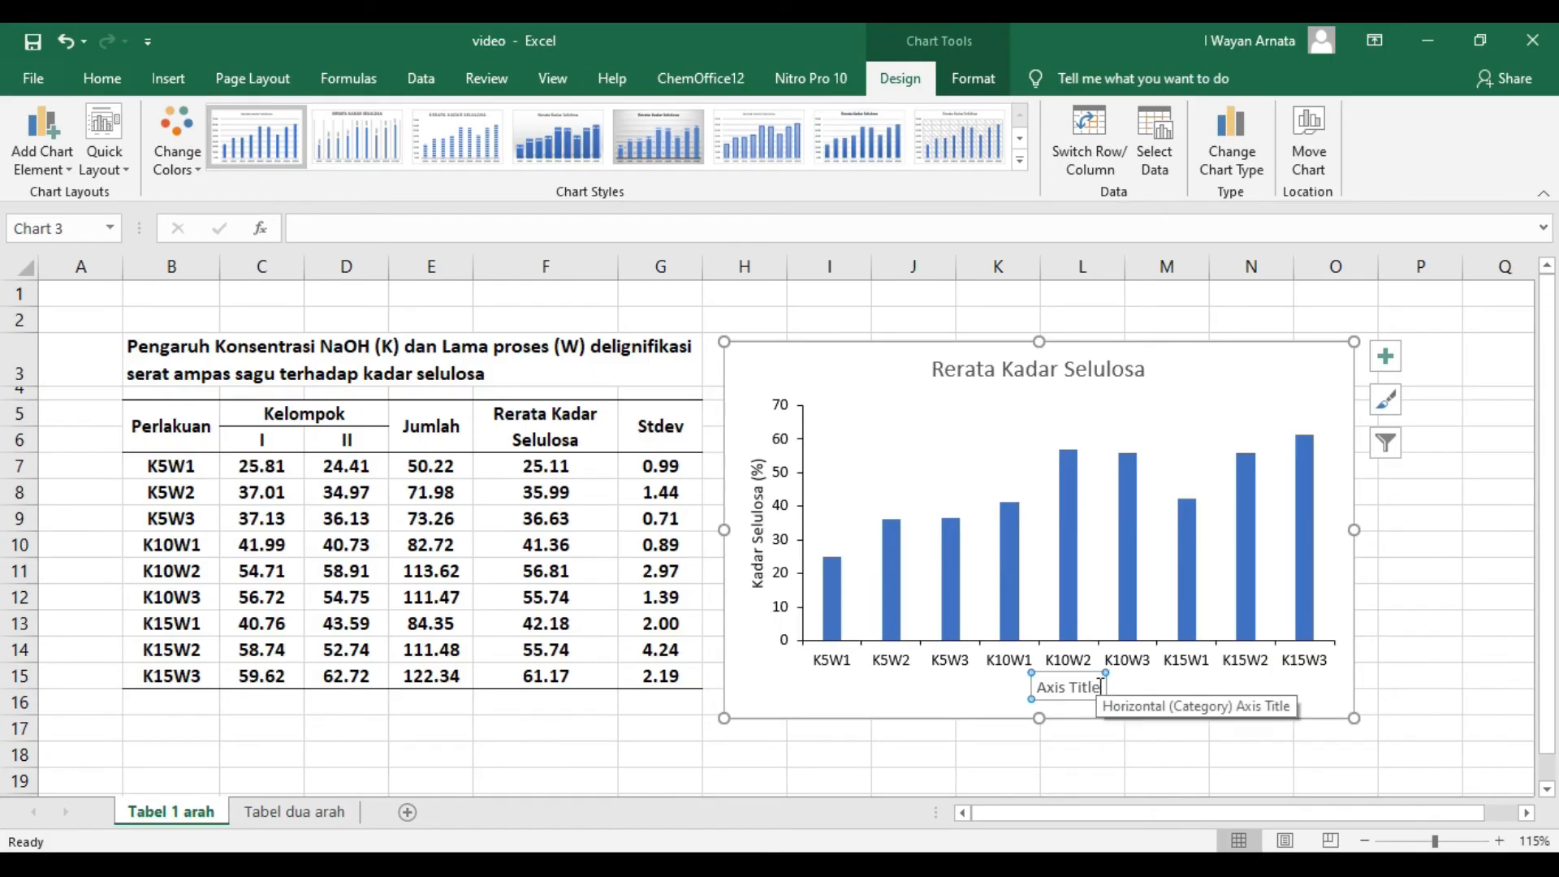
{"action": "left_click_drag", "start_coordinate": [1097, 688], "coordinate": [1033, 688]}
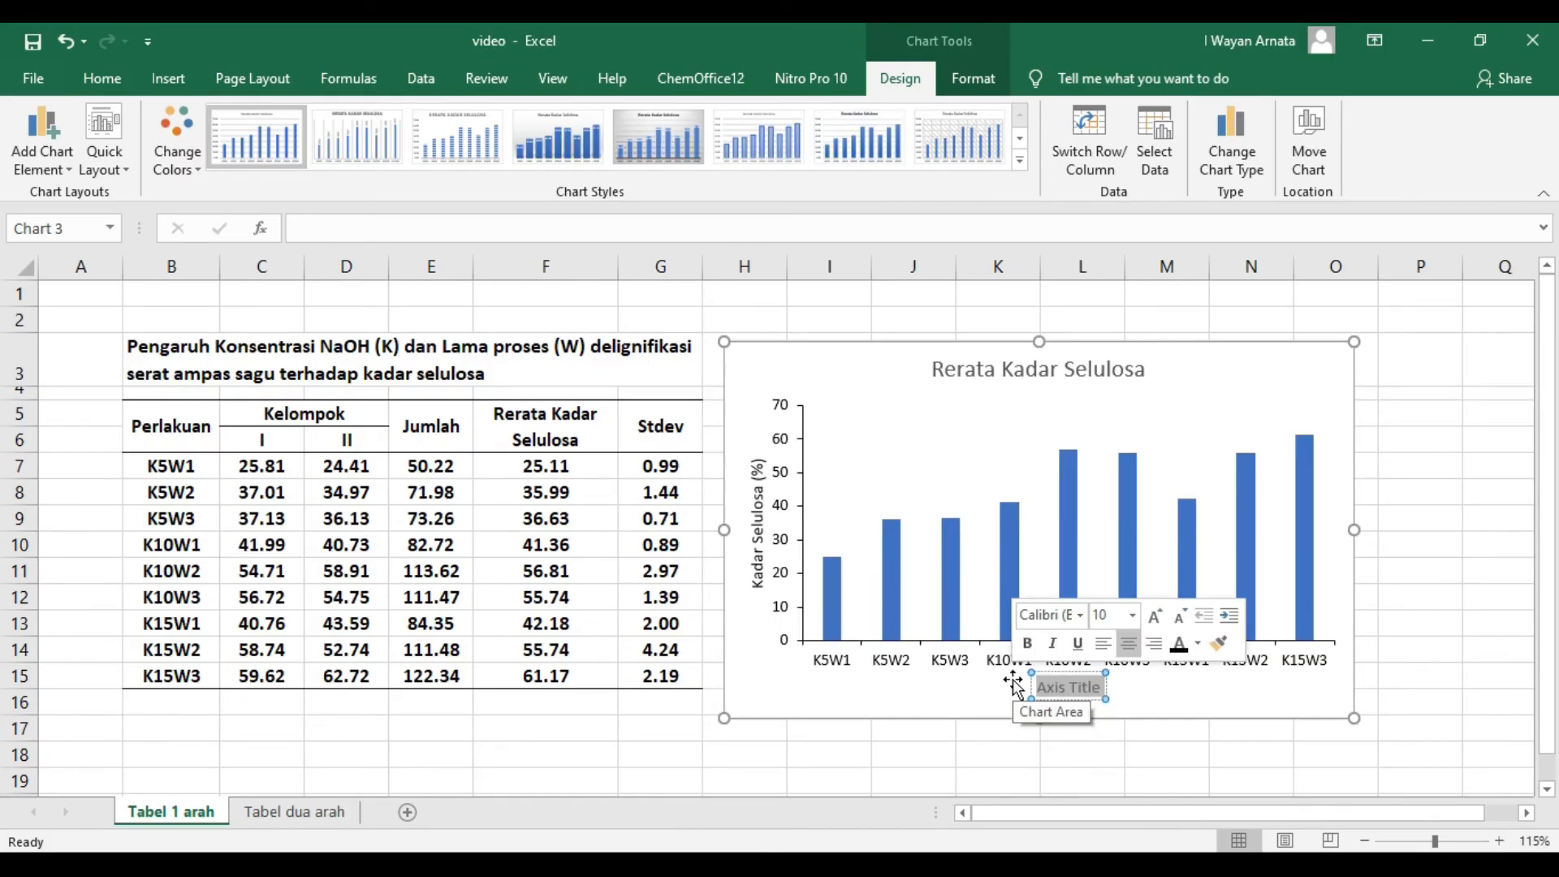
{"action": "type", "text": "Perlakuan"}
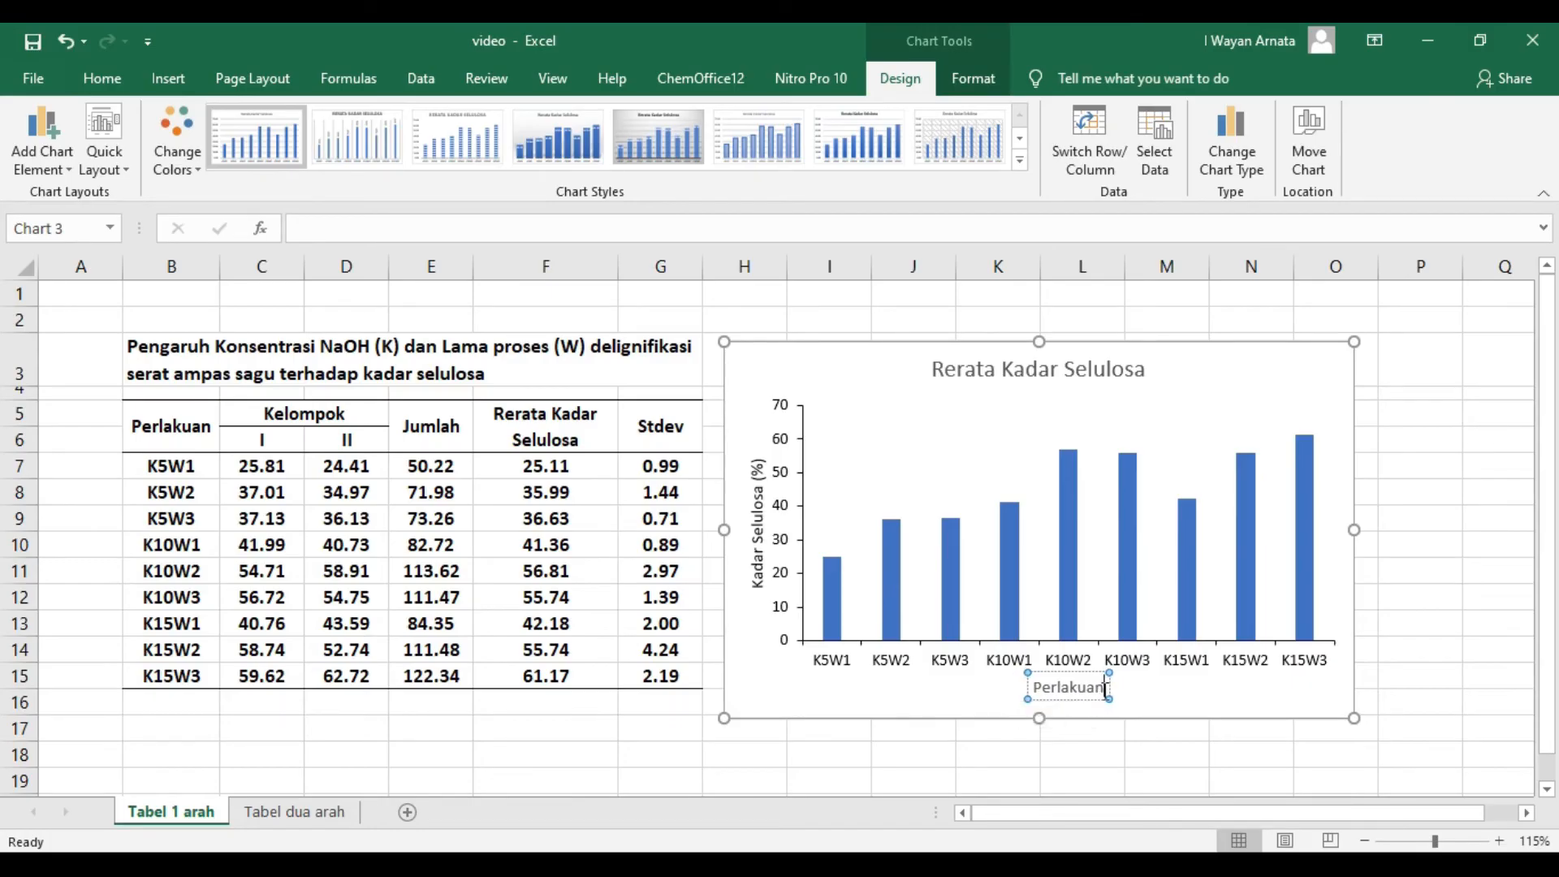
{"action": "left_click_drag", "start_coordinate": [1106, 688], "coordinate": [1016, 682]}
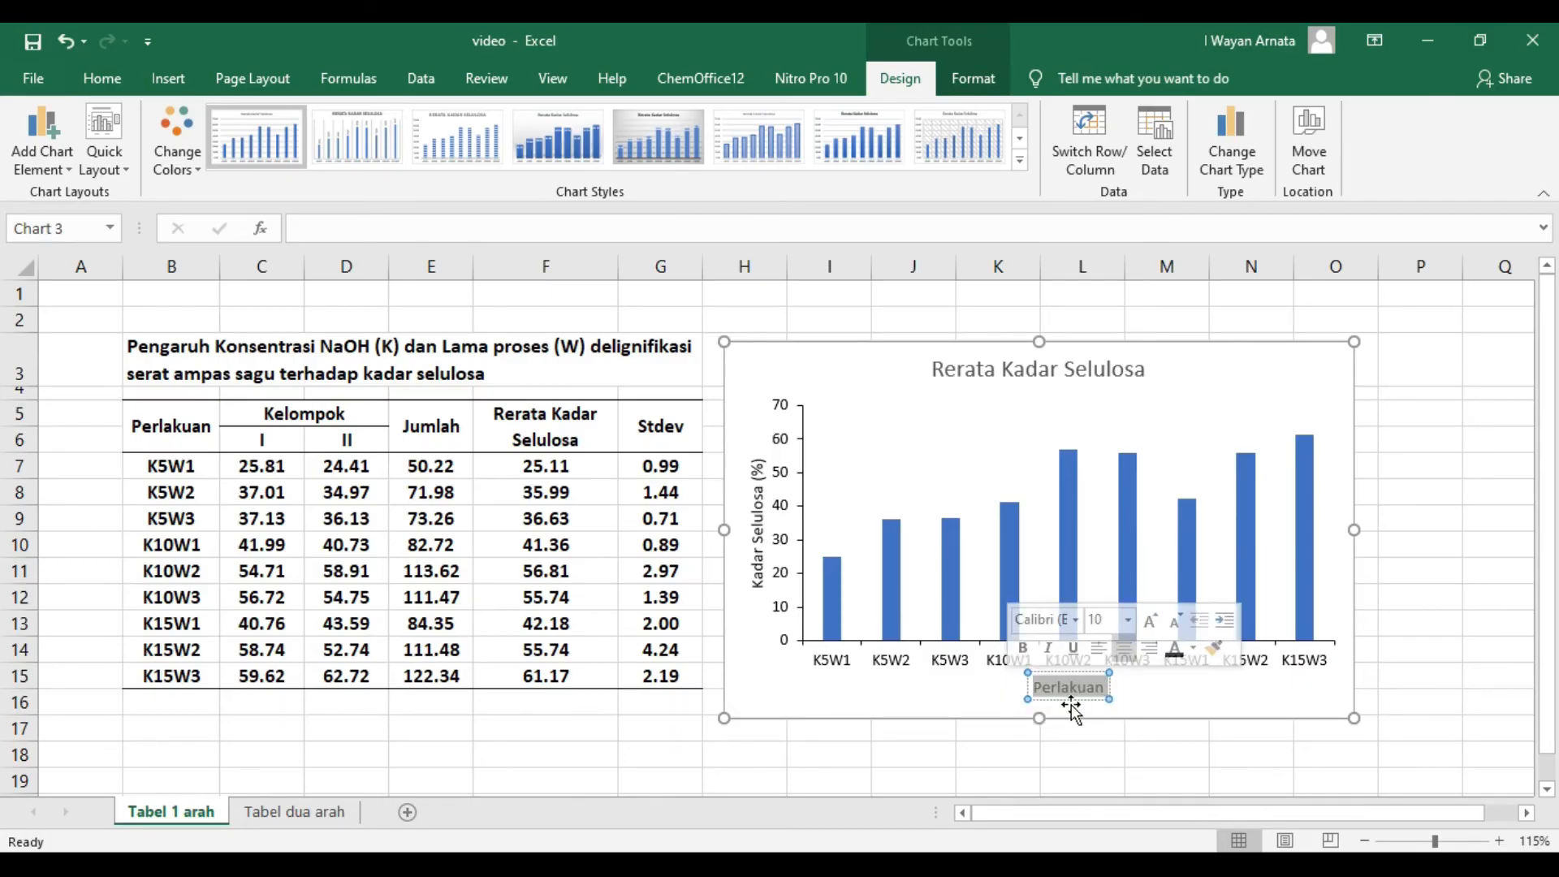
{"action": "left_click", "coordinate": [1176, 750]}
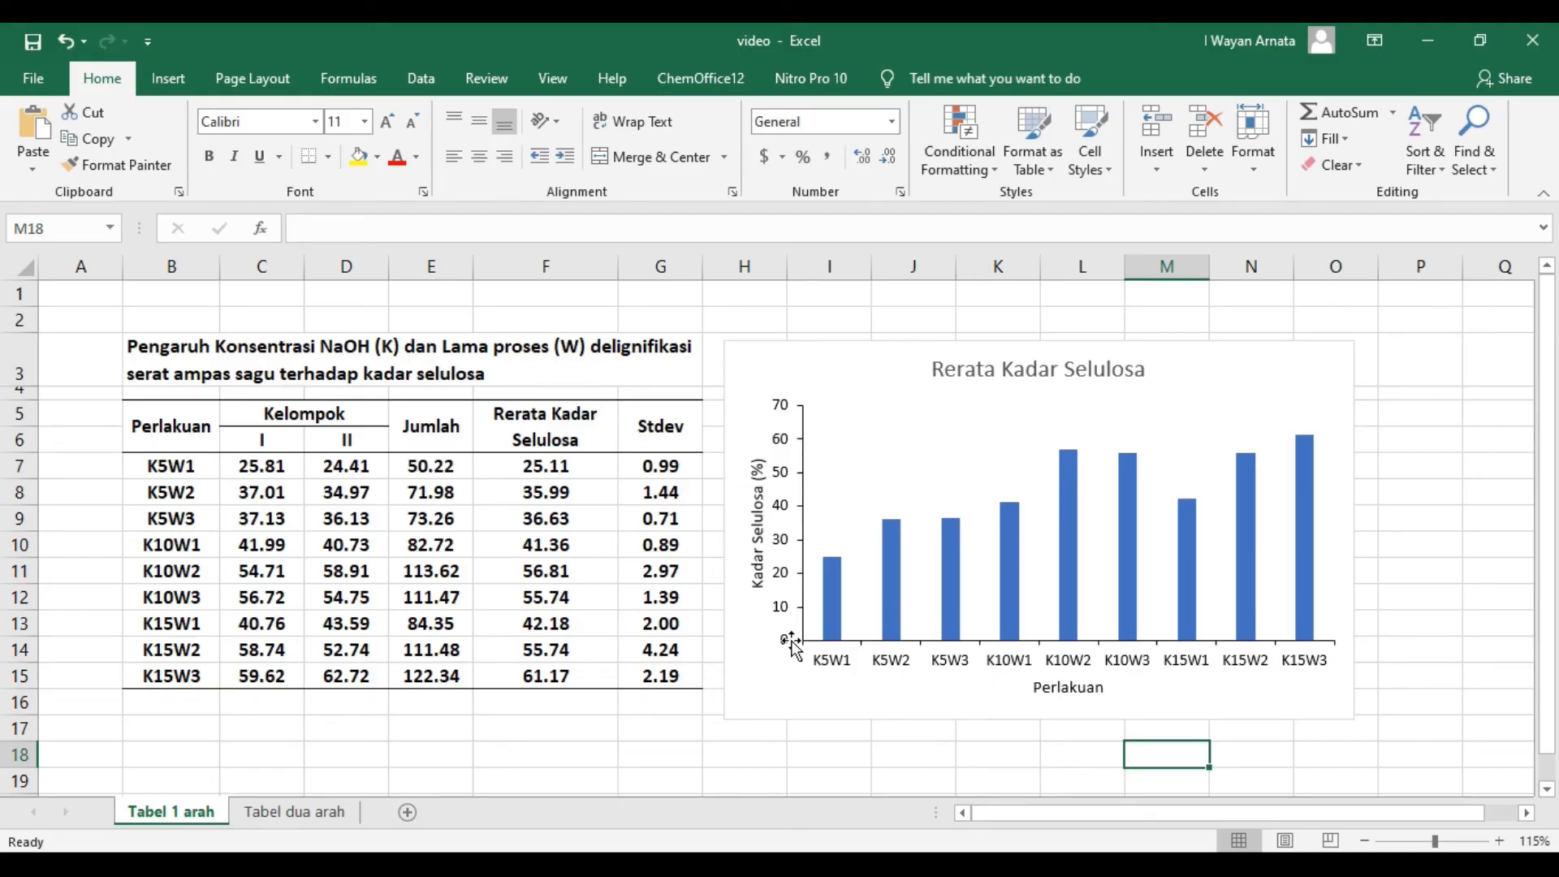
Step: Add vertical error bars with caps in both directions to the chart's columns and set their error amount to Custom
{"action": "mouse_move", "coordinate": [1007, 514]}
{"action": "left_click", "coordinate": [891, 538]}
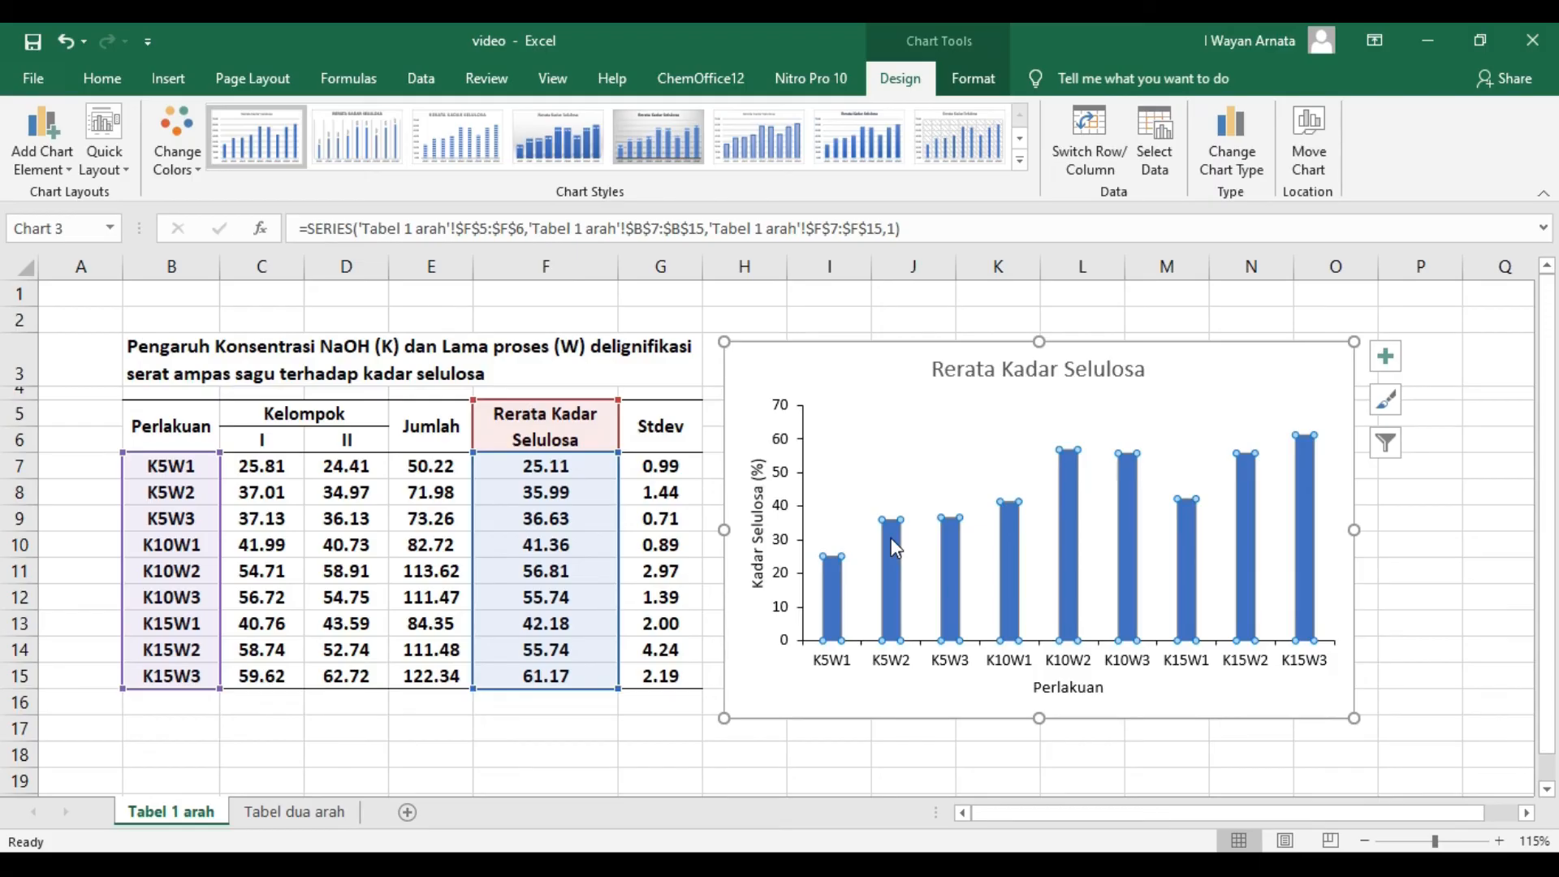
{"action": "left_click", "coordinate": [75, 176]}
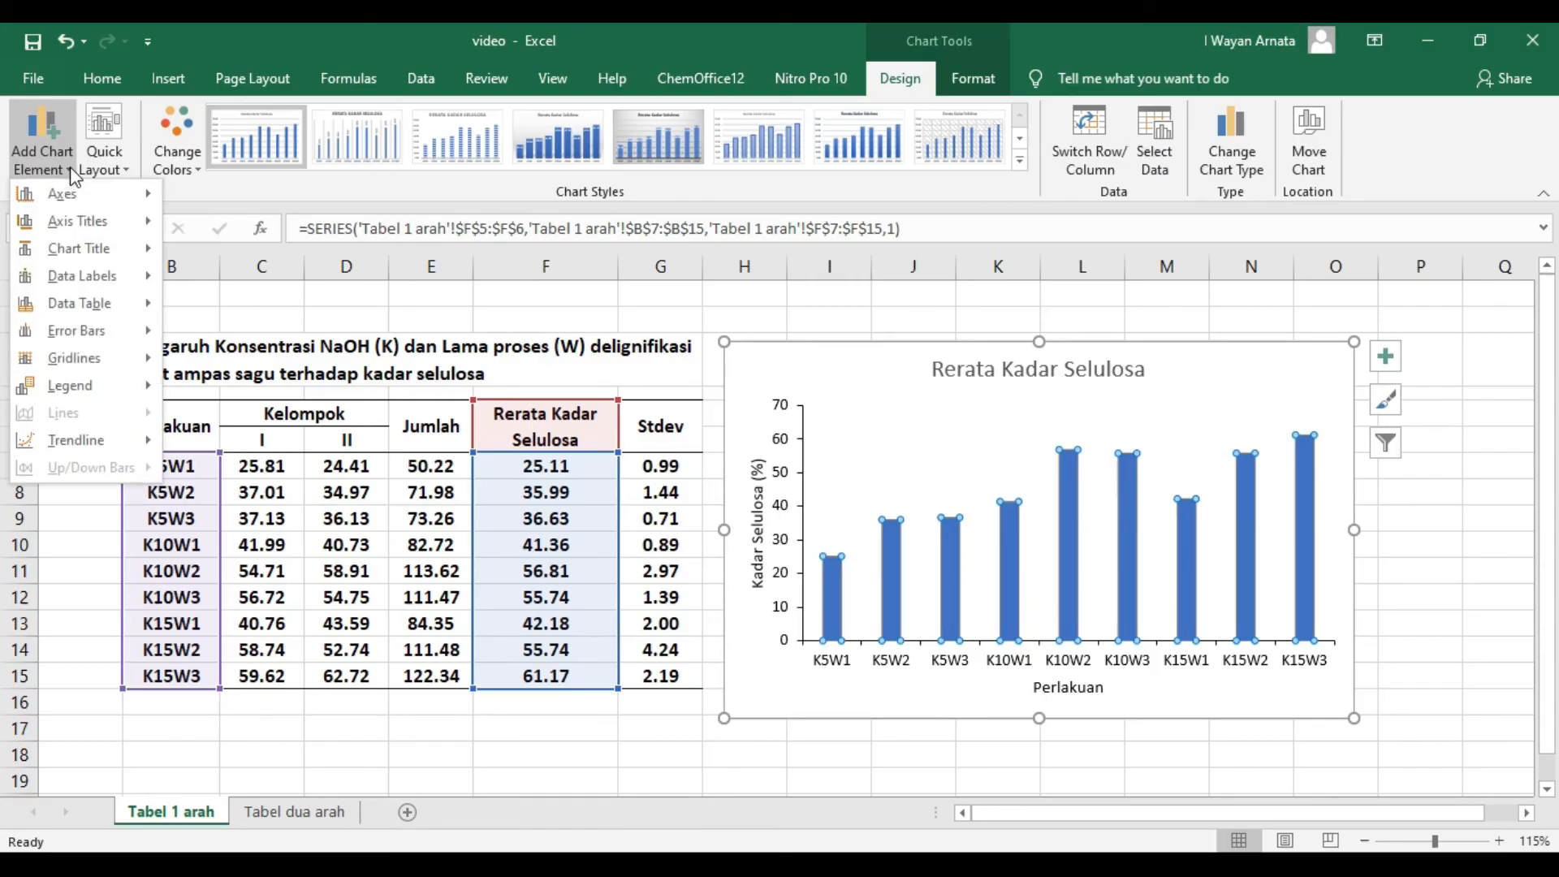
{"action": "mouse_move", "coordinate": [87, 332]}
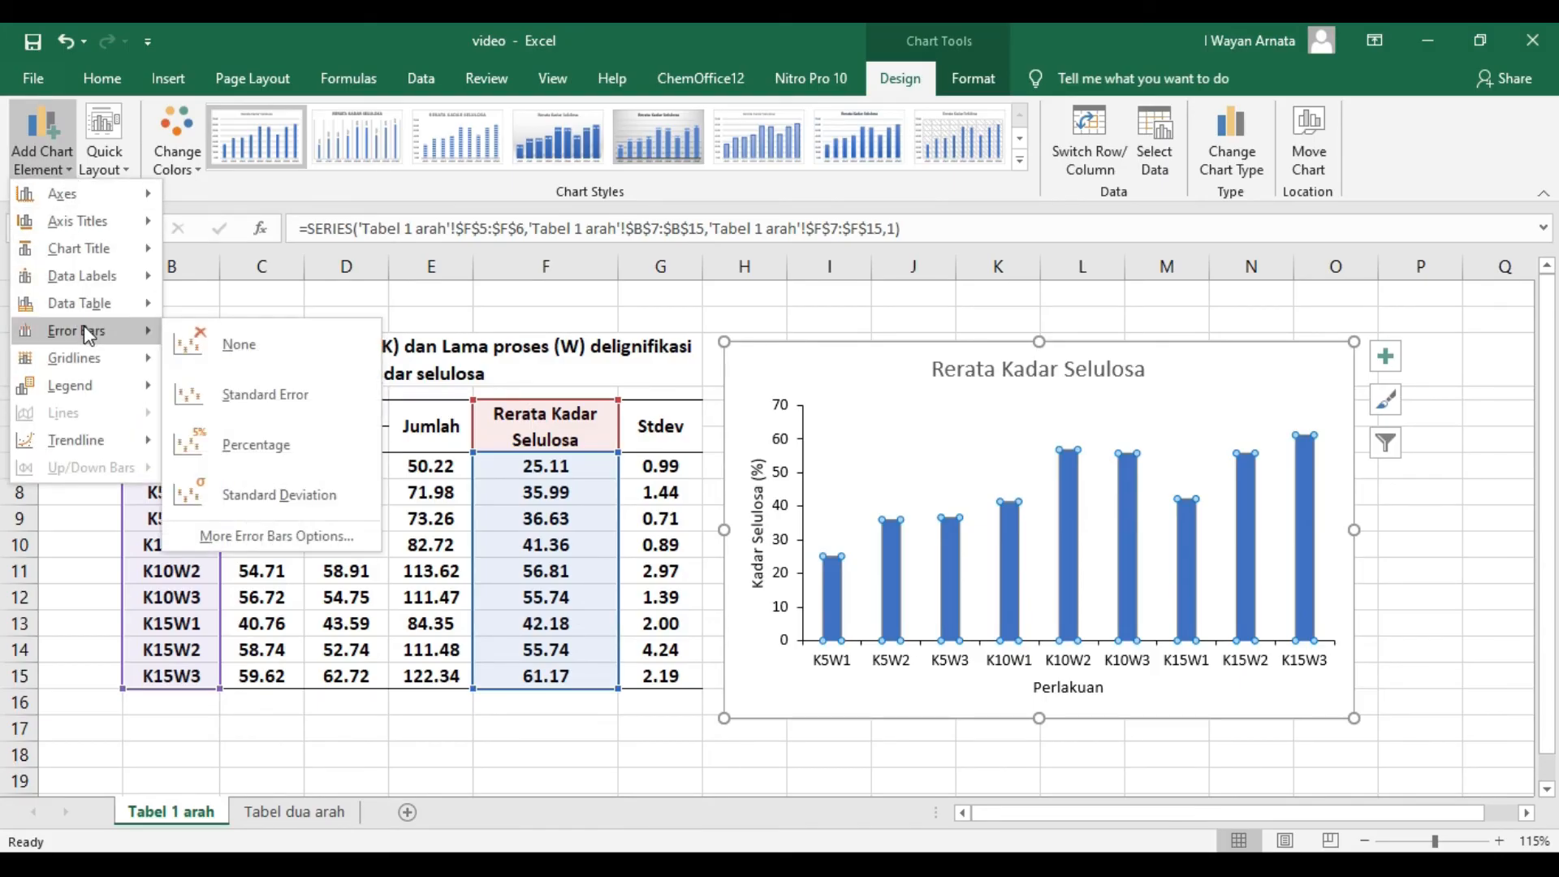
{"action": "left_click", "coordinate": [278, 539]}
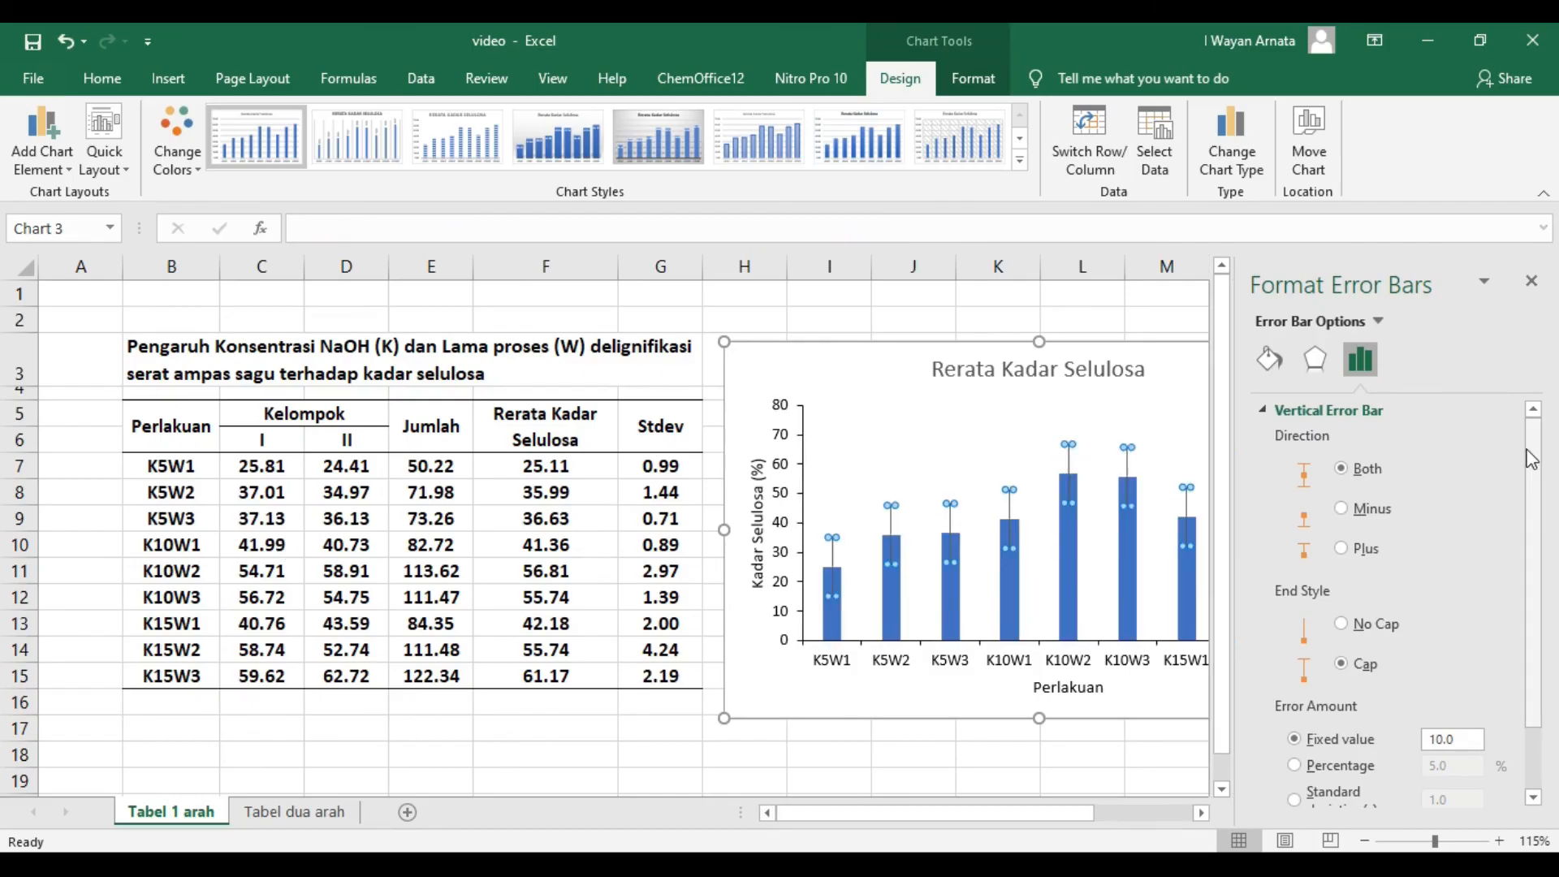
{"action": "left_click_drag", "start_coordinate": [1532, 451], "coordinate": [1517, 552]}
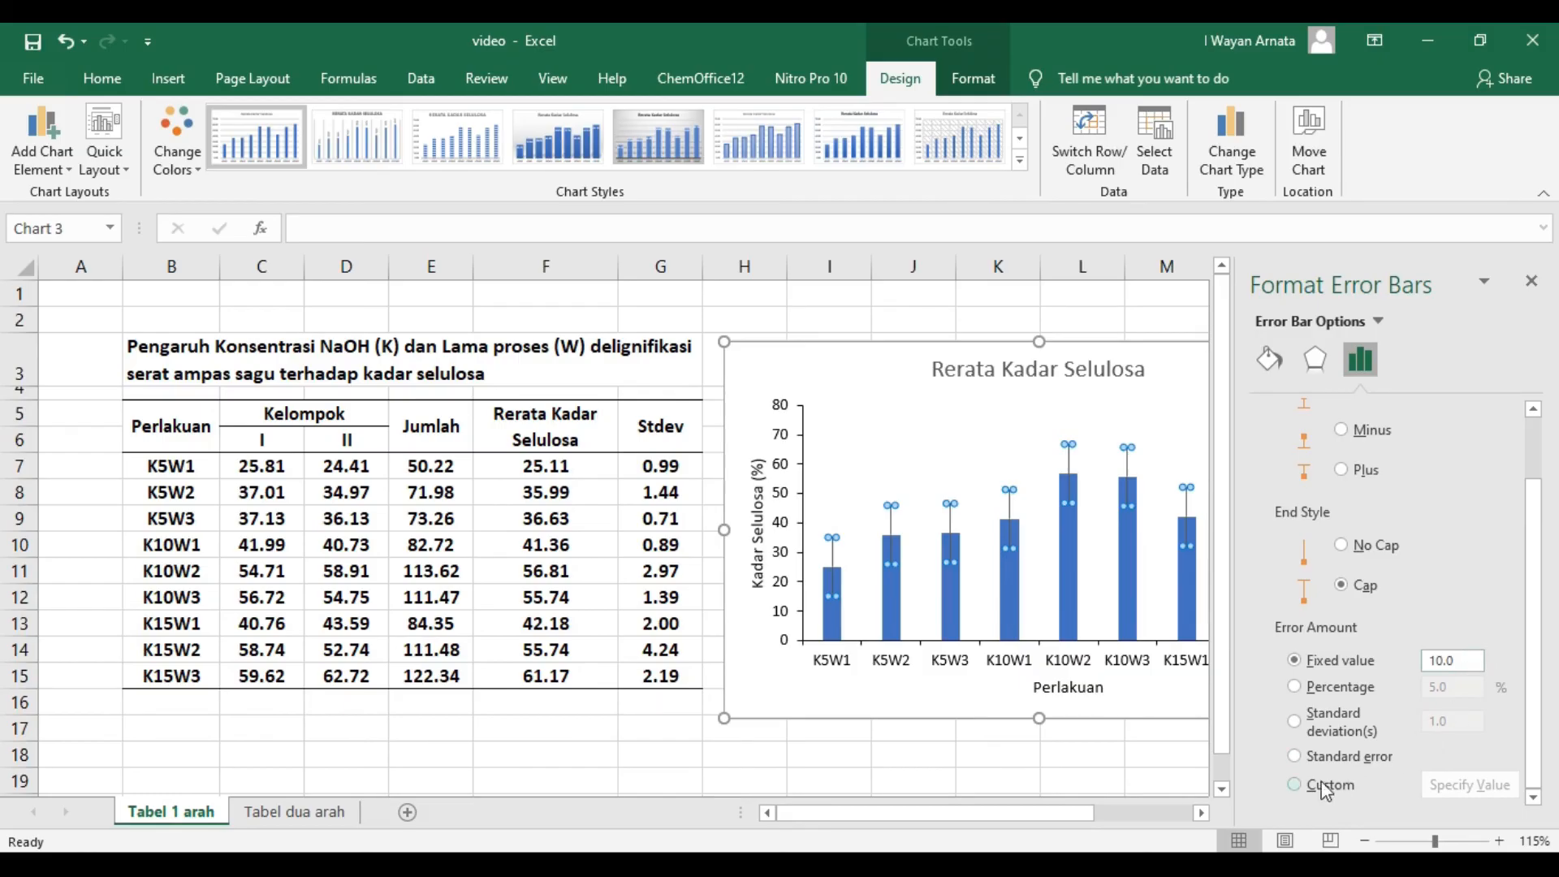
{"action": "left_click", "coordinate": [1296, 786]}
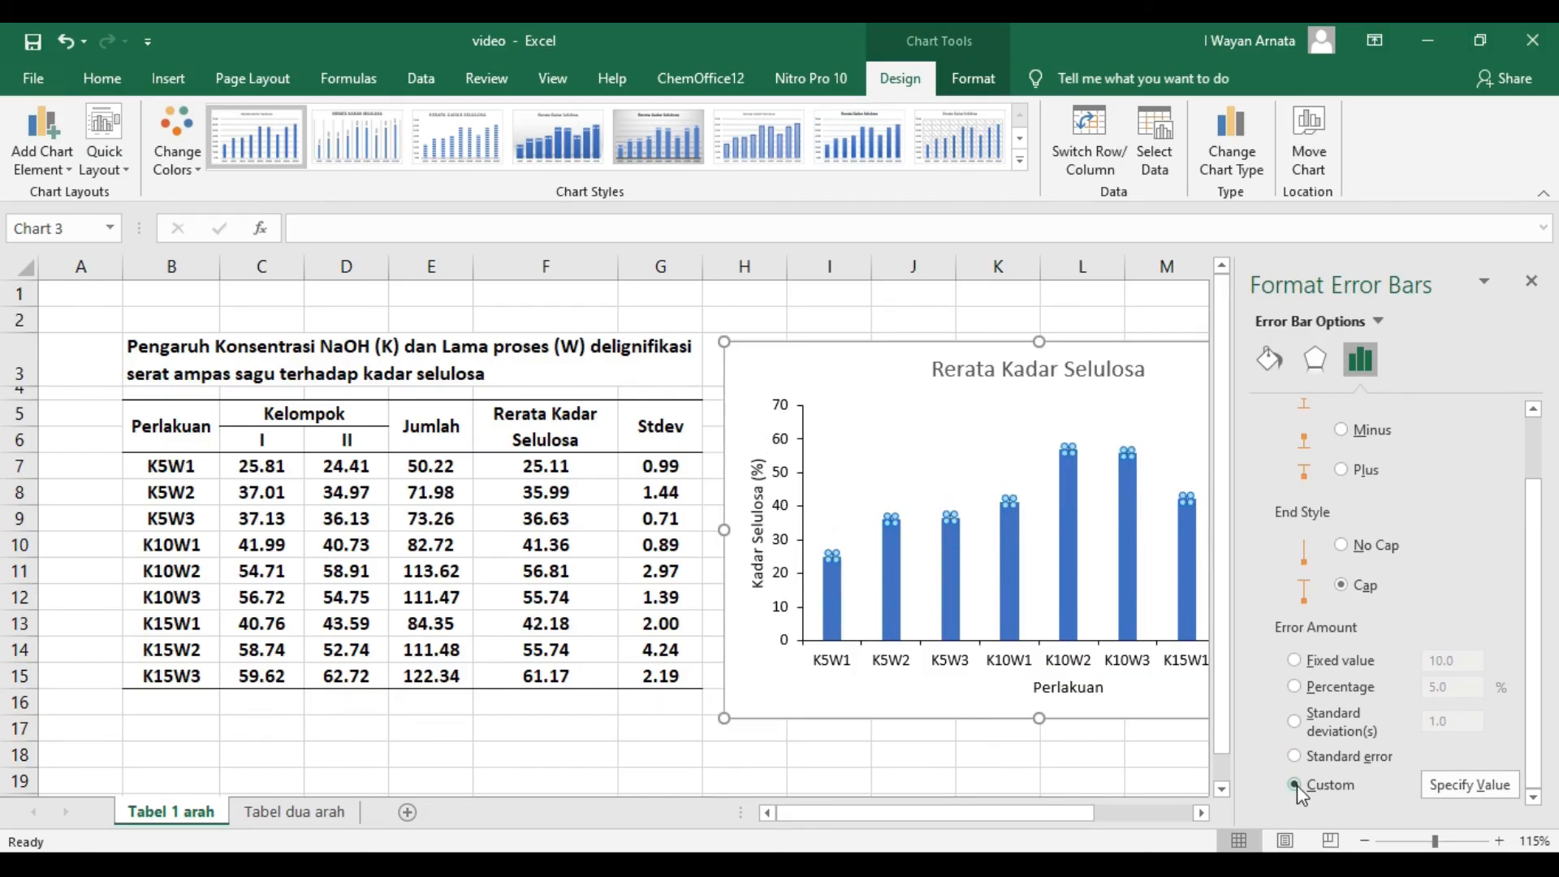
Step: Set both the positive and negative custom error values to the Stdev range G7:G15 on sheet Tabel 1 arah
{"action": "left_click", "coordinate": [1487, 787]}
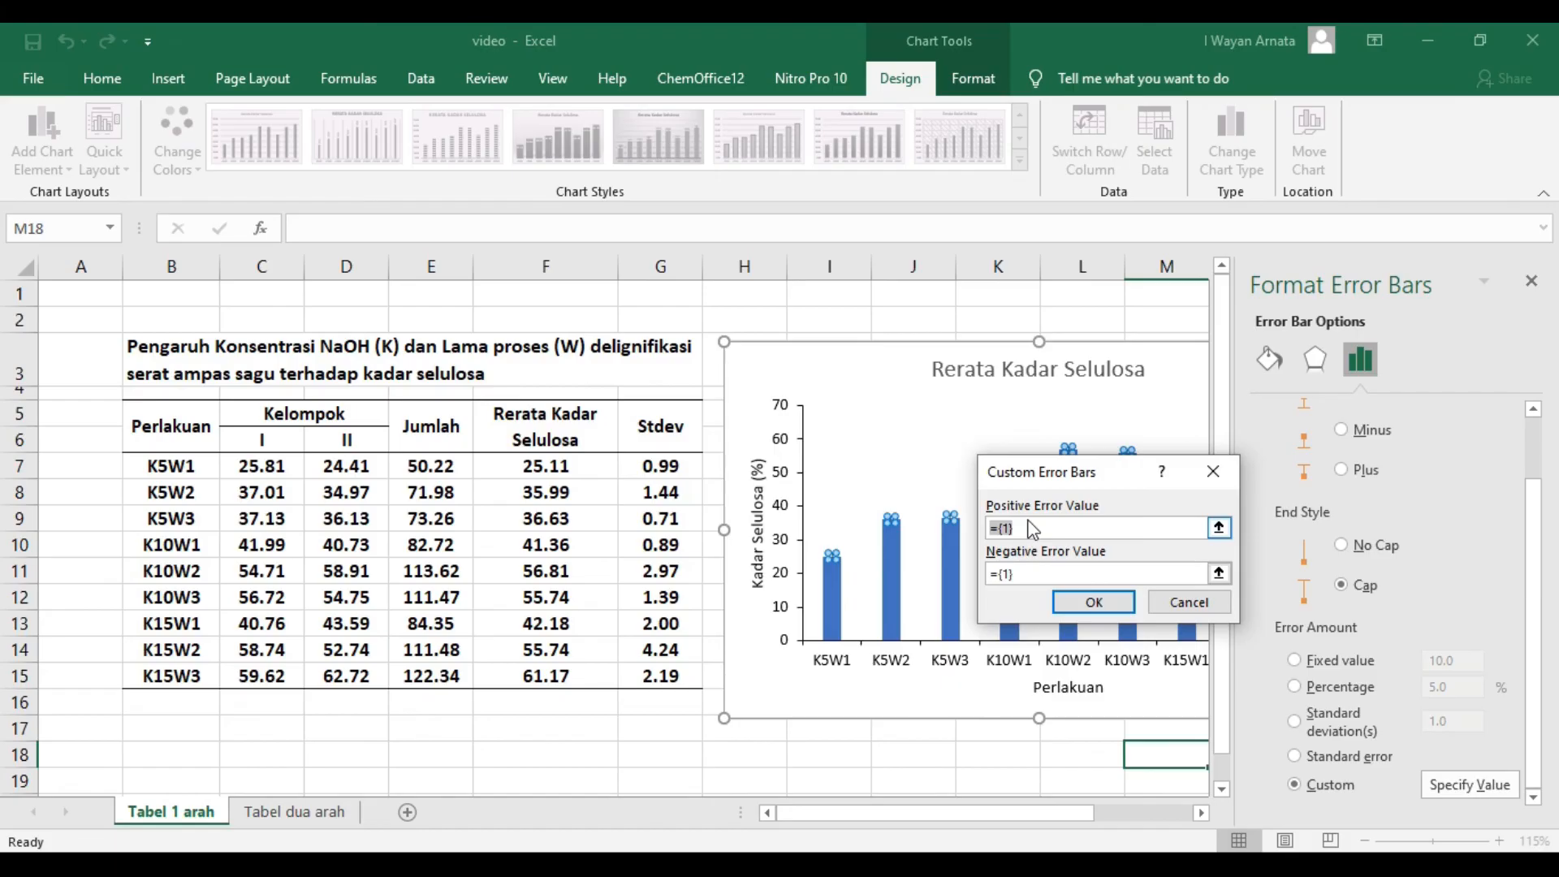
{"action": "key", "text": "BackSpace"}
{"action": "left_click", "coordinate": [668, 469]}
{"action": "left_click_drag", "start_coordinate": [667, 469], "coordinate": [664, 679]}
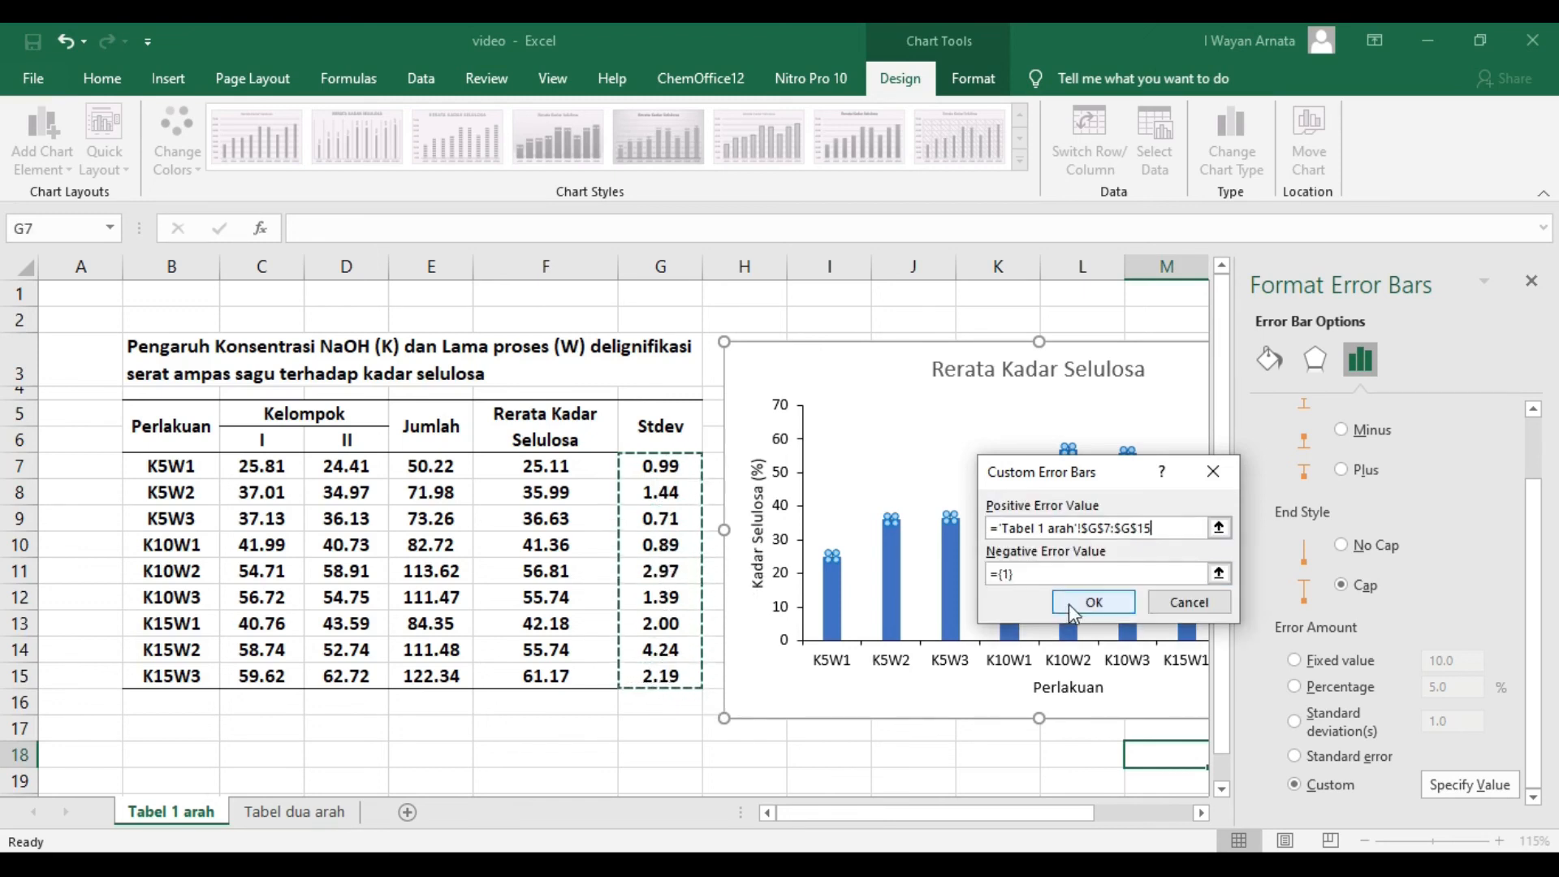
{"action": "left_click_drag", "start_coordinate": [1026, 575], "coordinate": [984, 581]}
{"action": "key", "text": "BackSpace"}
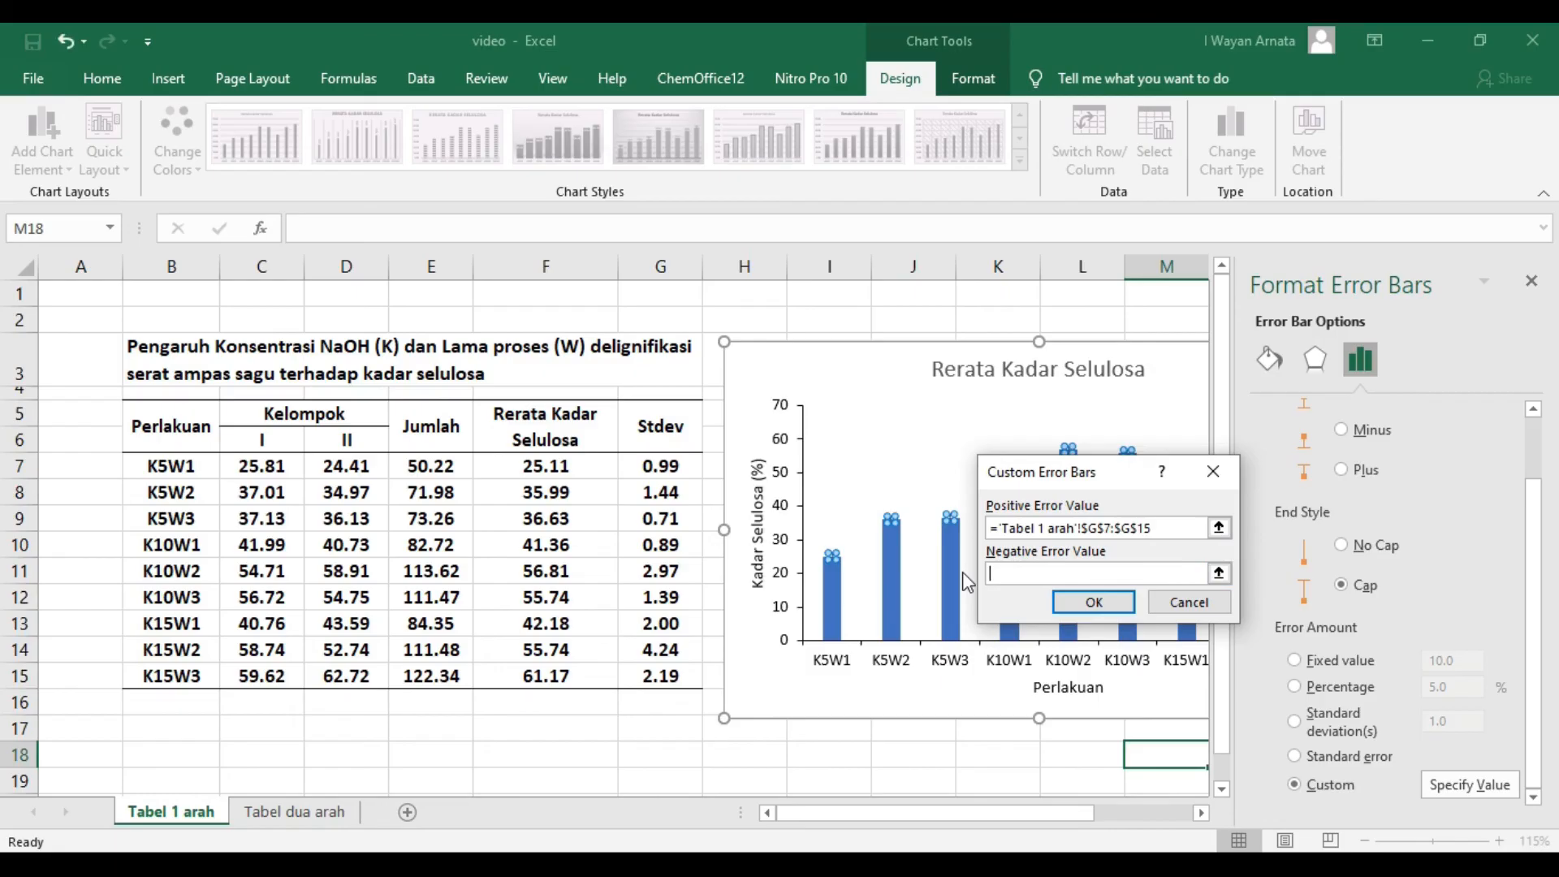
{"action": "left_click_drag", "start_coordinate": [681, 459], "coordinate": [675, 675]}
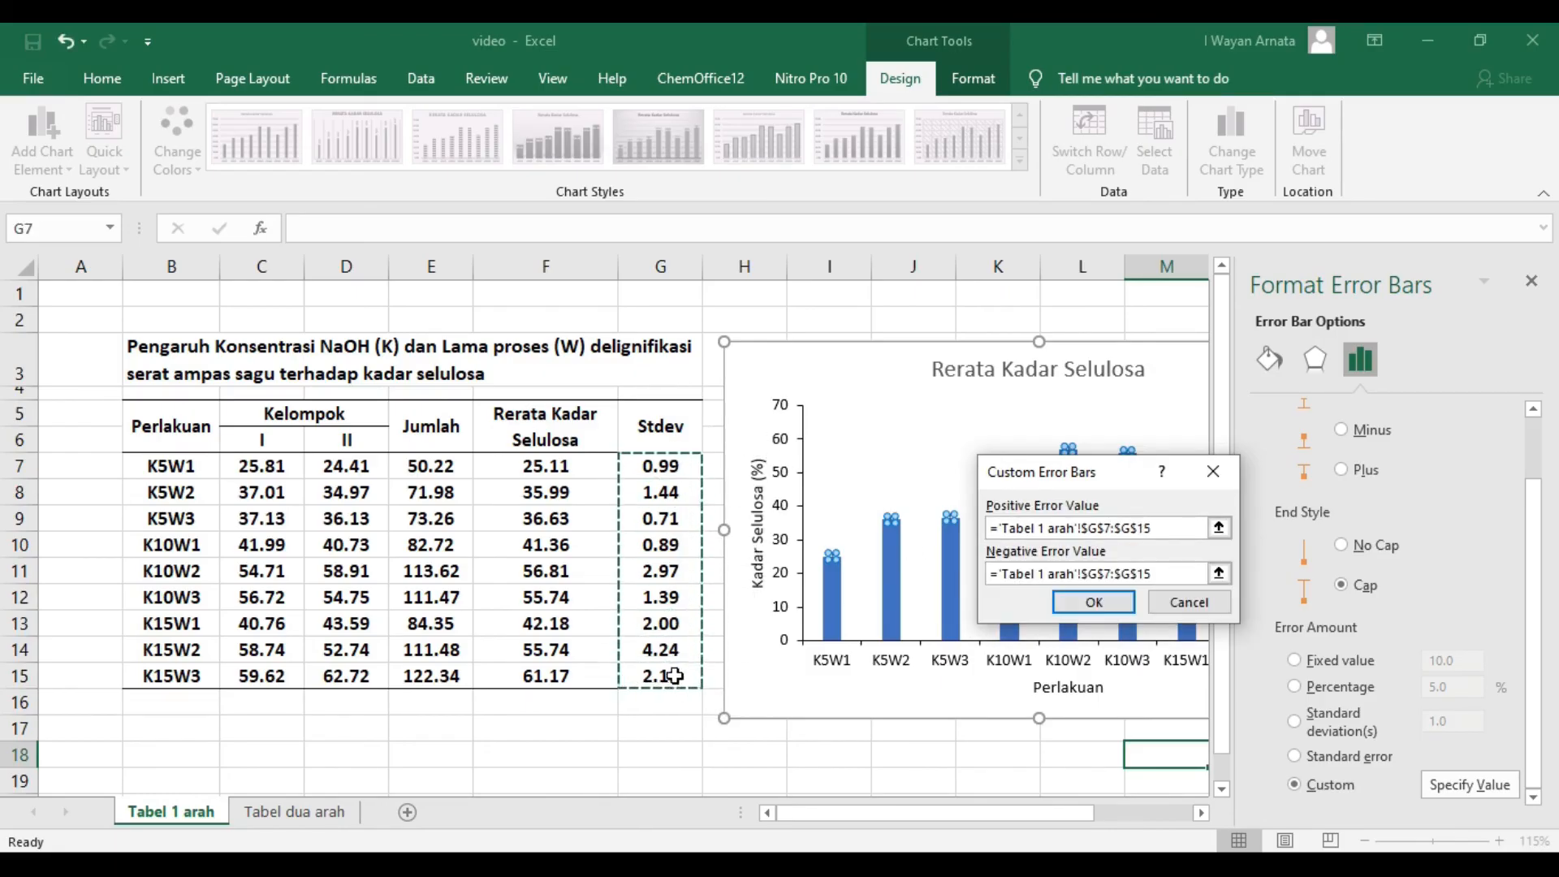
{"action": "left_click", "coordinate": [1095, 601]}
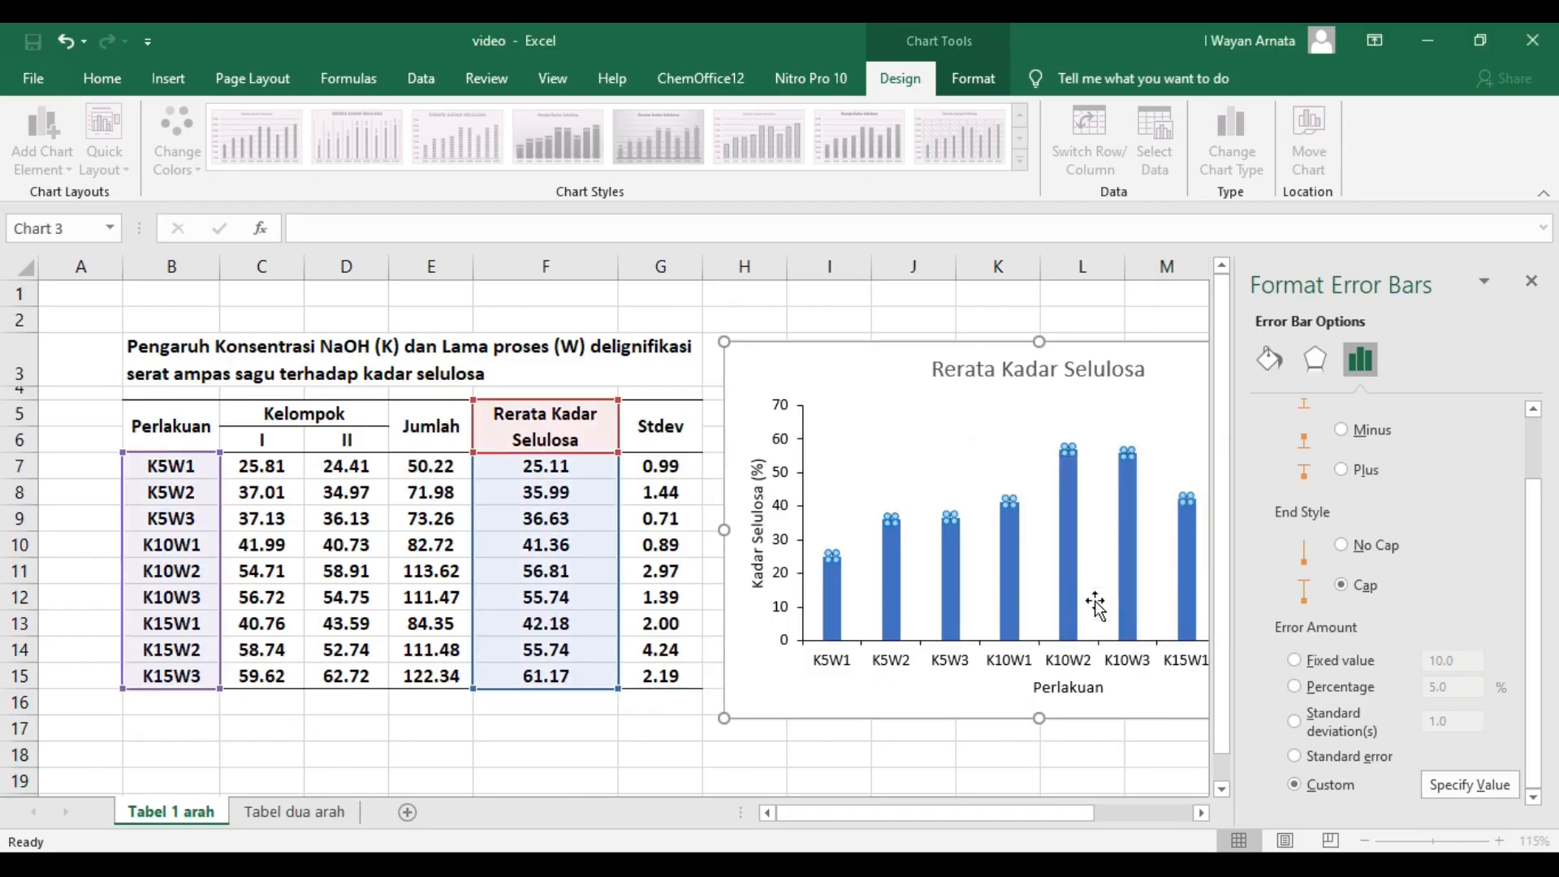
{"action": "left_click", "coordinate": [1531, 283]}
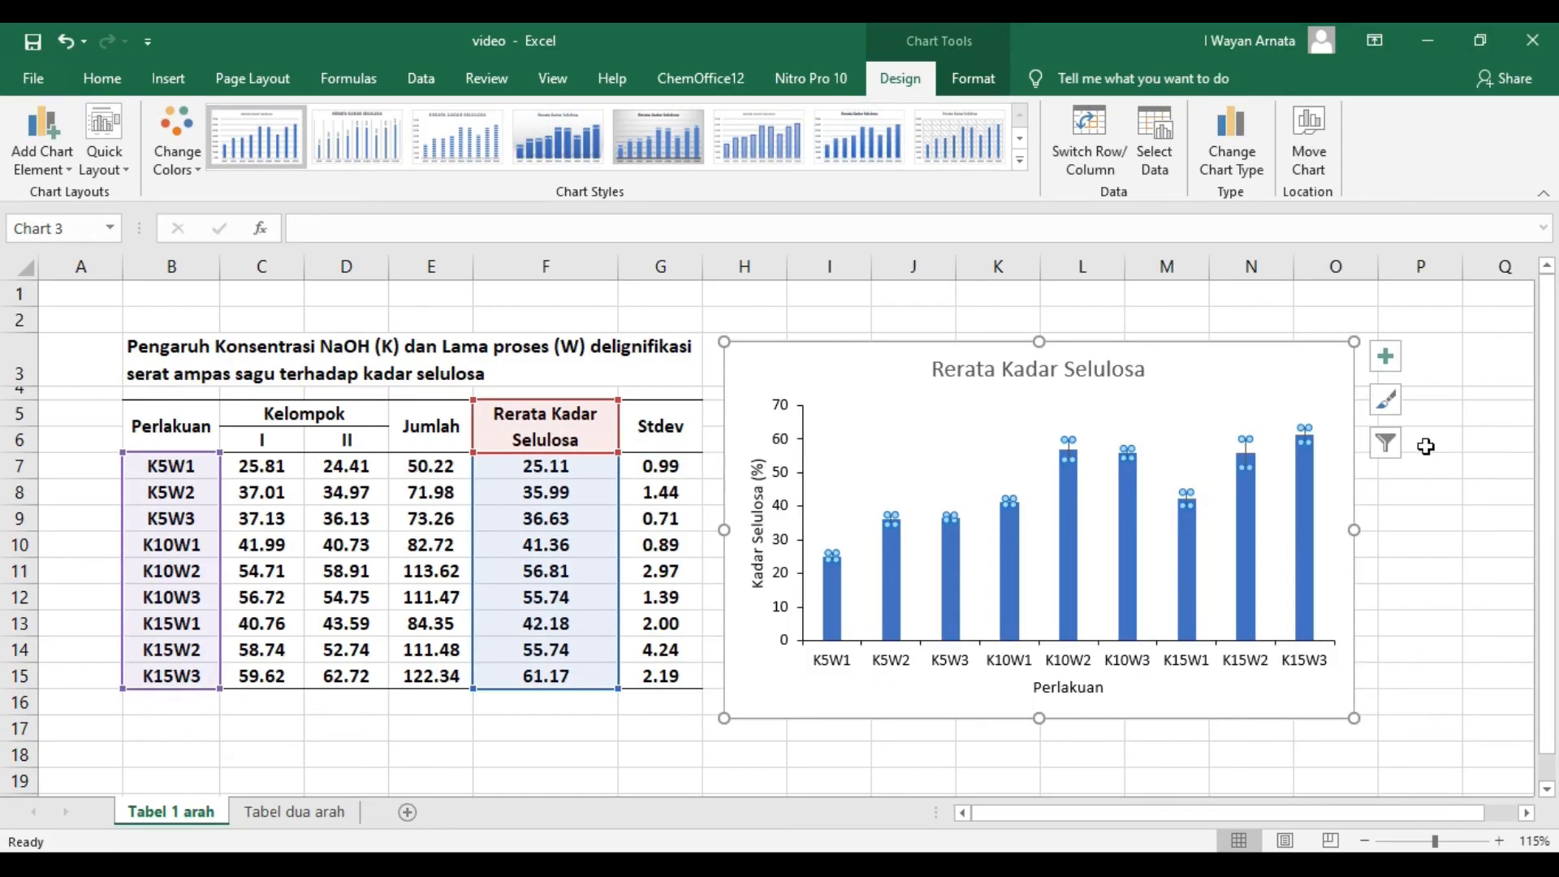
{"action": "left_click", "coordinate": [1452, 476]}
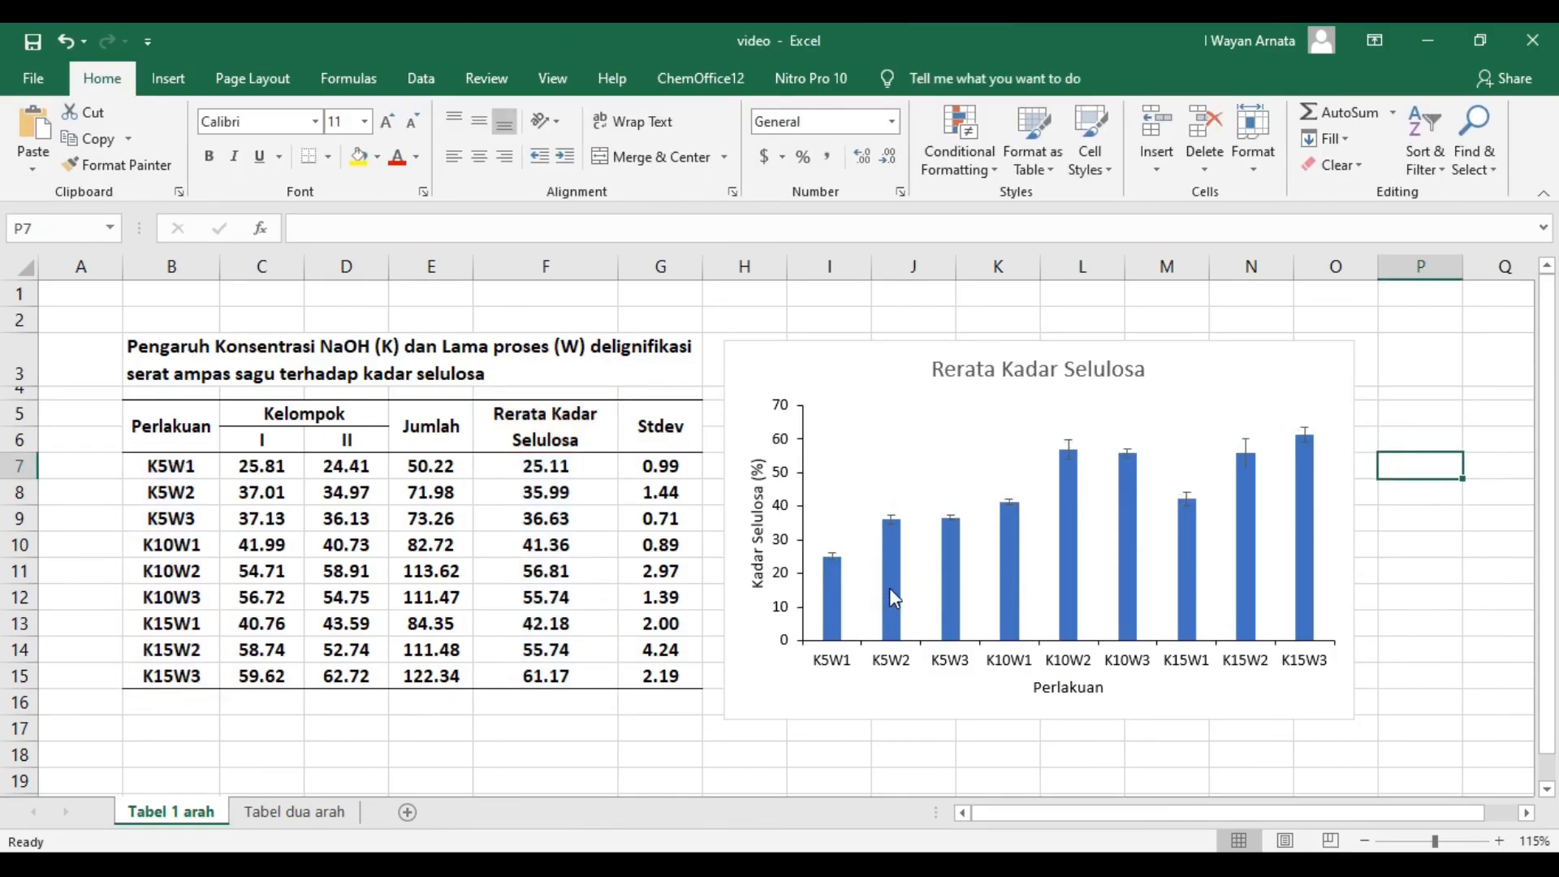
Step: Add data labels showing the mean values to the chart's column series
{"action": "mouse_move", "coordinate": [893, 599]}
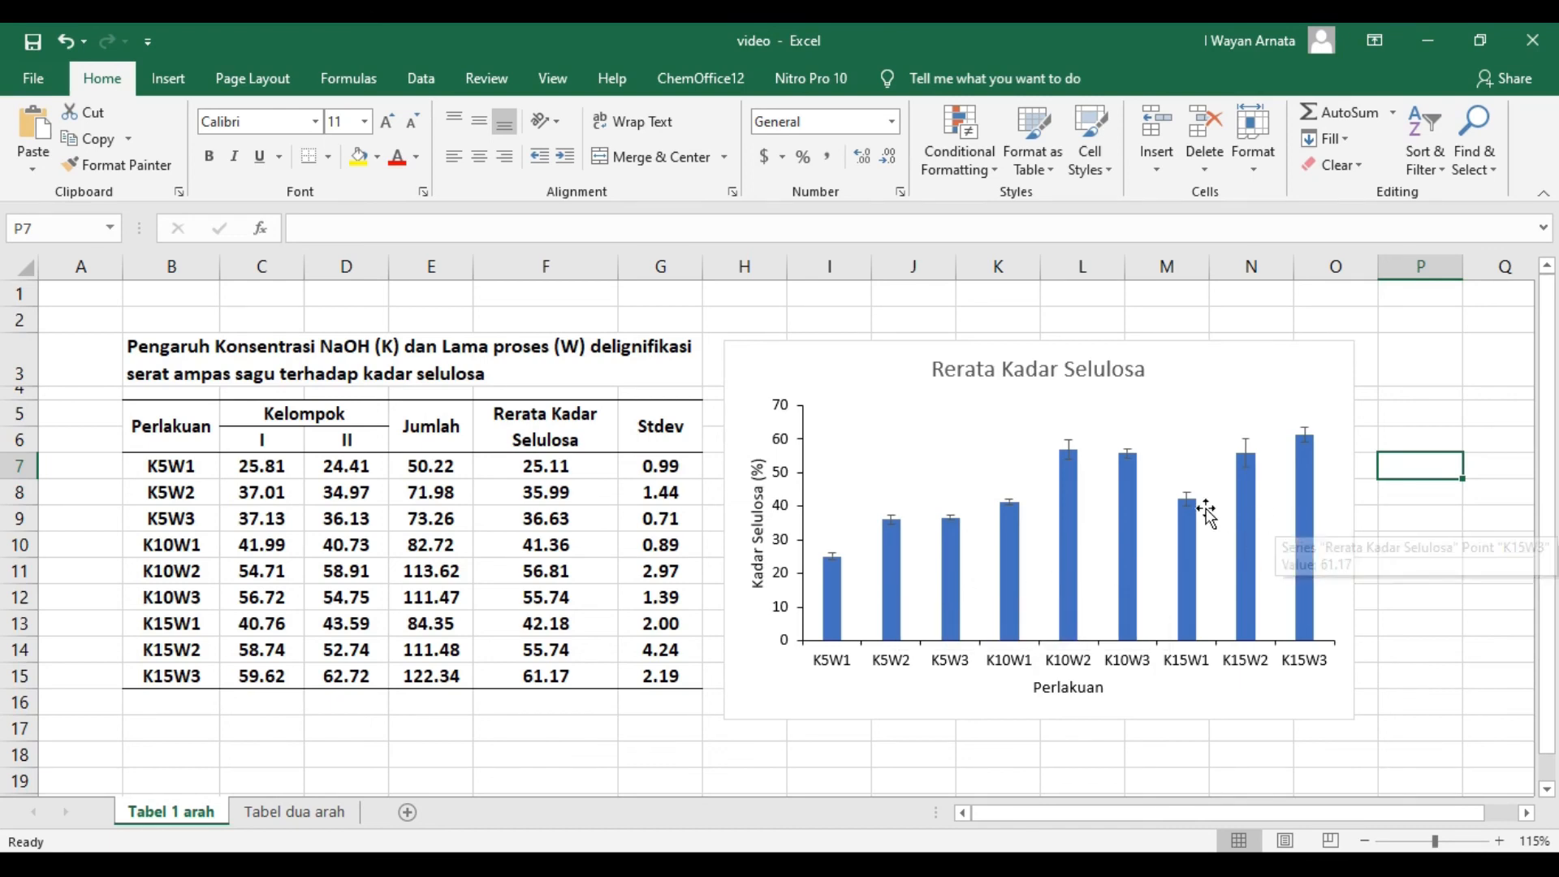
{"action": "mouse_move", "coordinate": [1069, 540]}
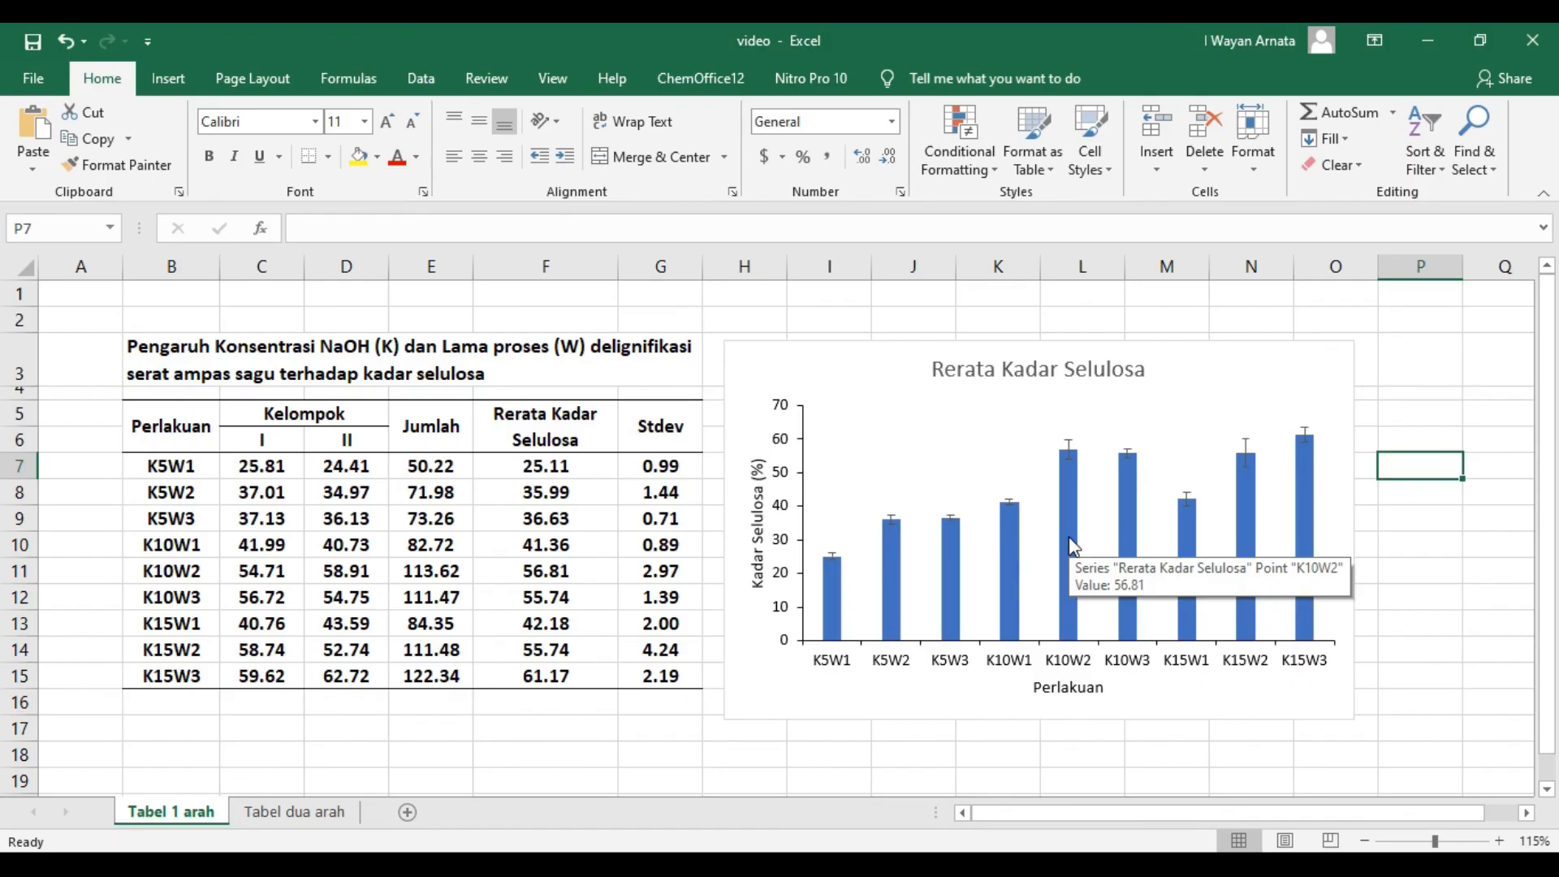
{"action": "left_click", "coordinate": [1071, 546]}
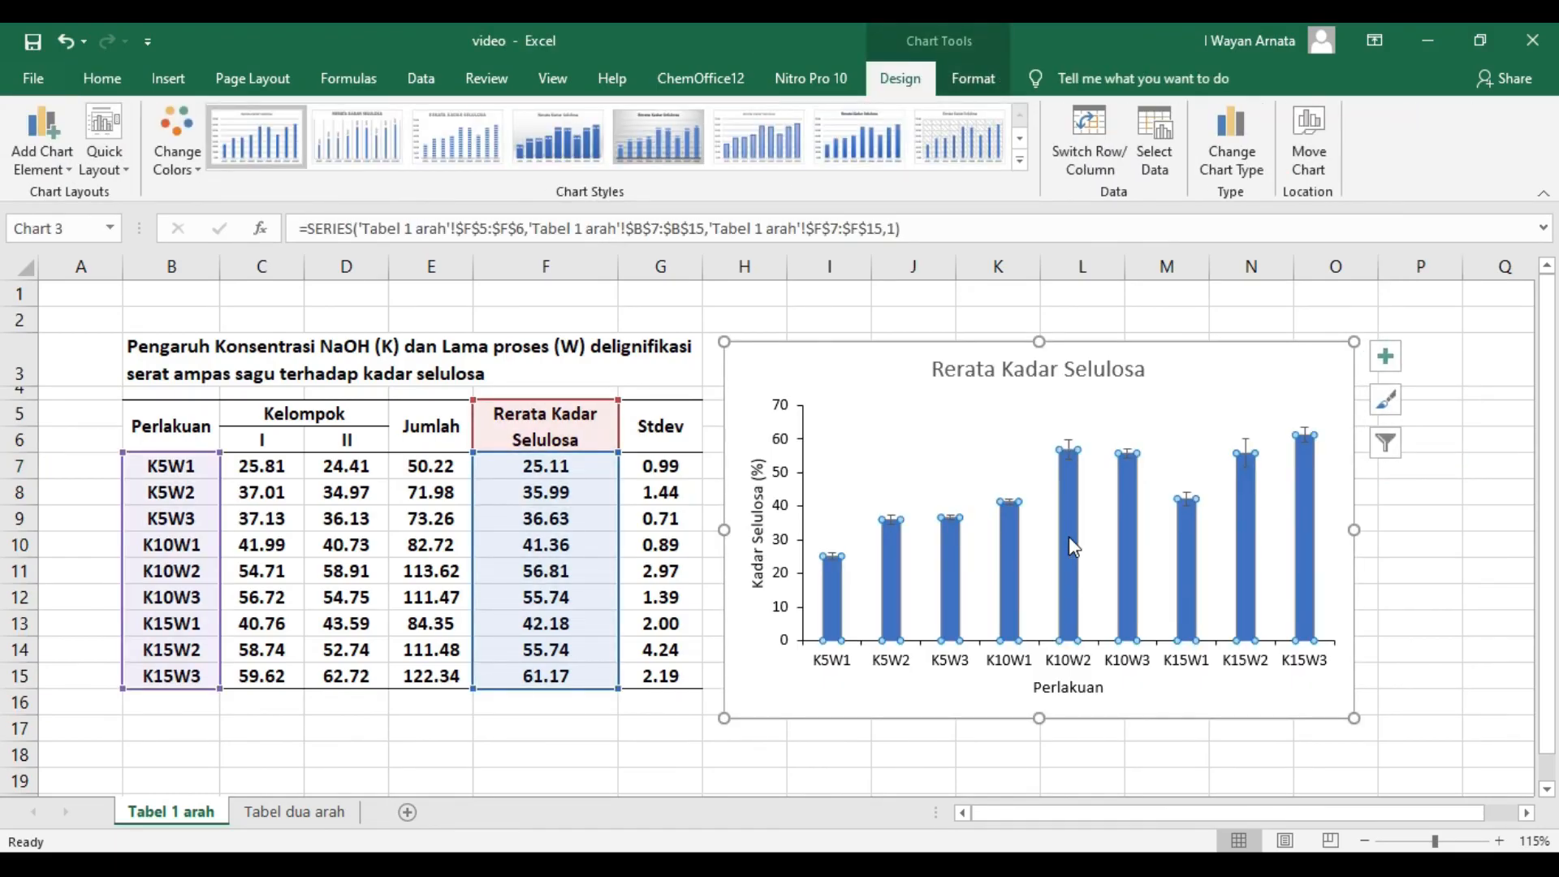
{"action": "right_click", "coordinate": [1072, 547]}
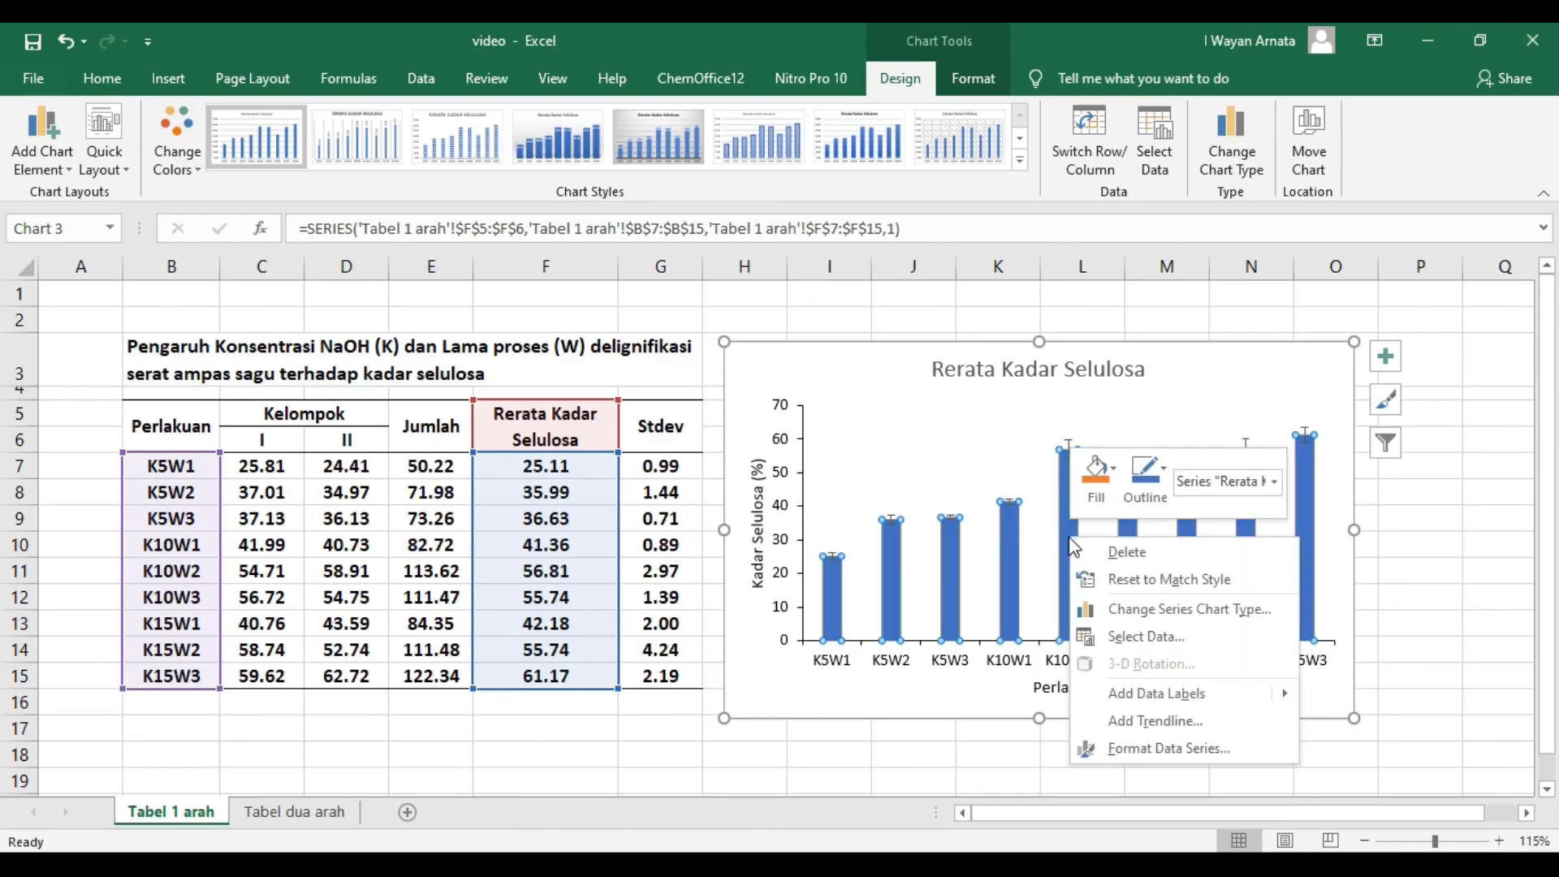
{"action": "left_click", "coordinate": [1141, 693]}
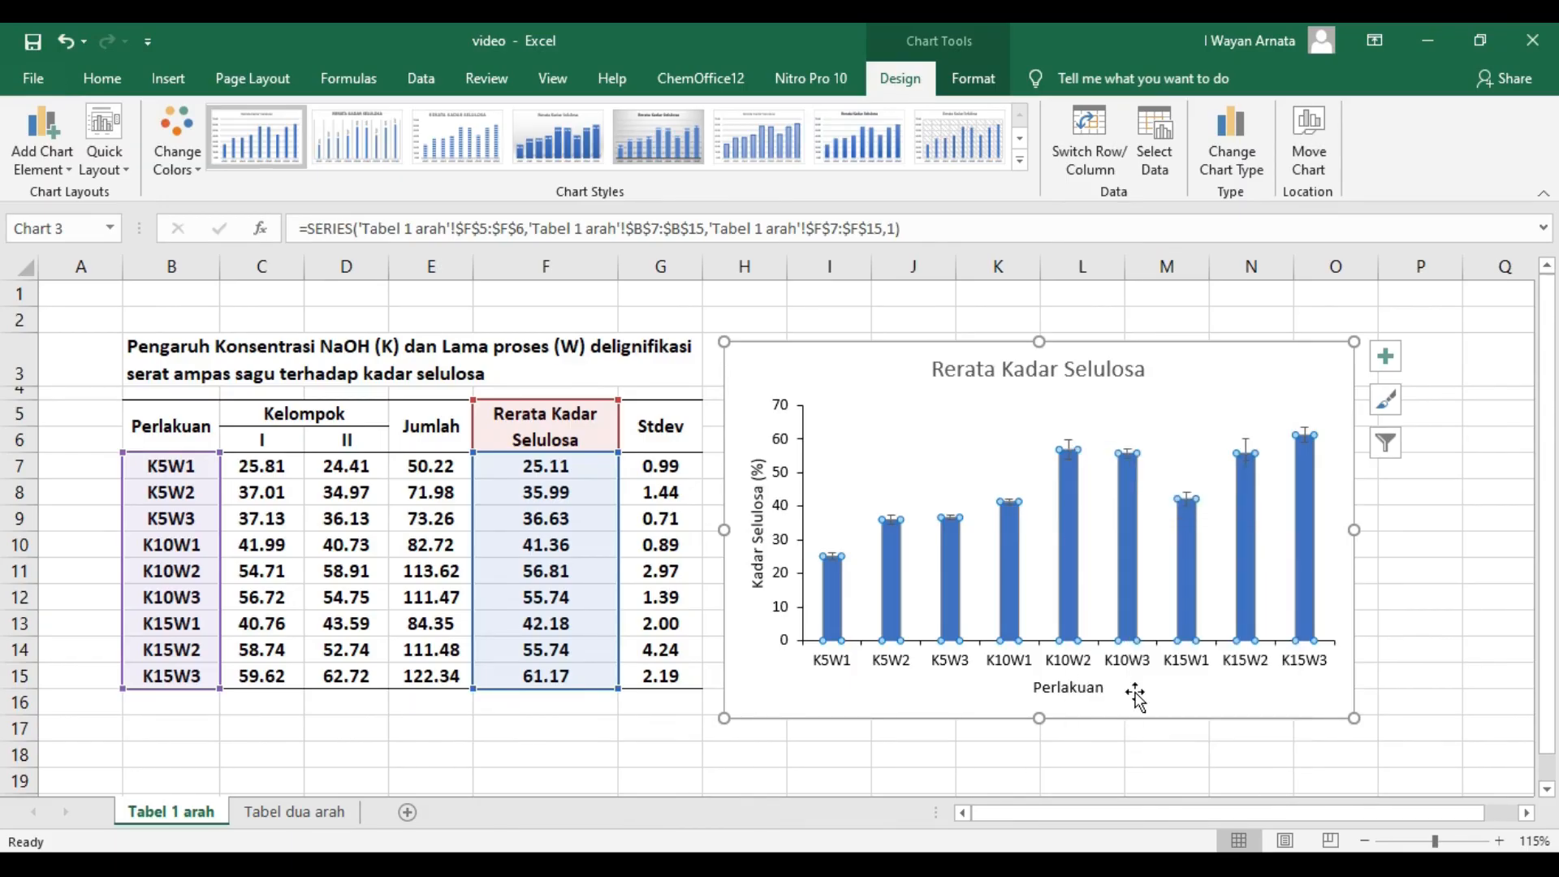
{"action": "left_click", "coordinate": [1444, 540]}
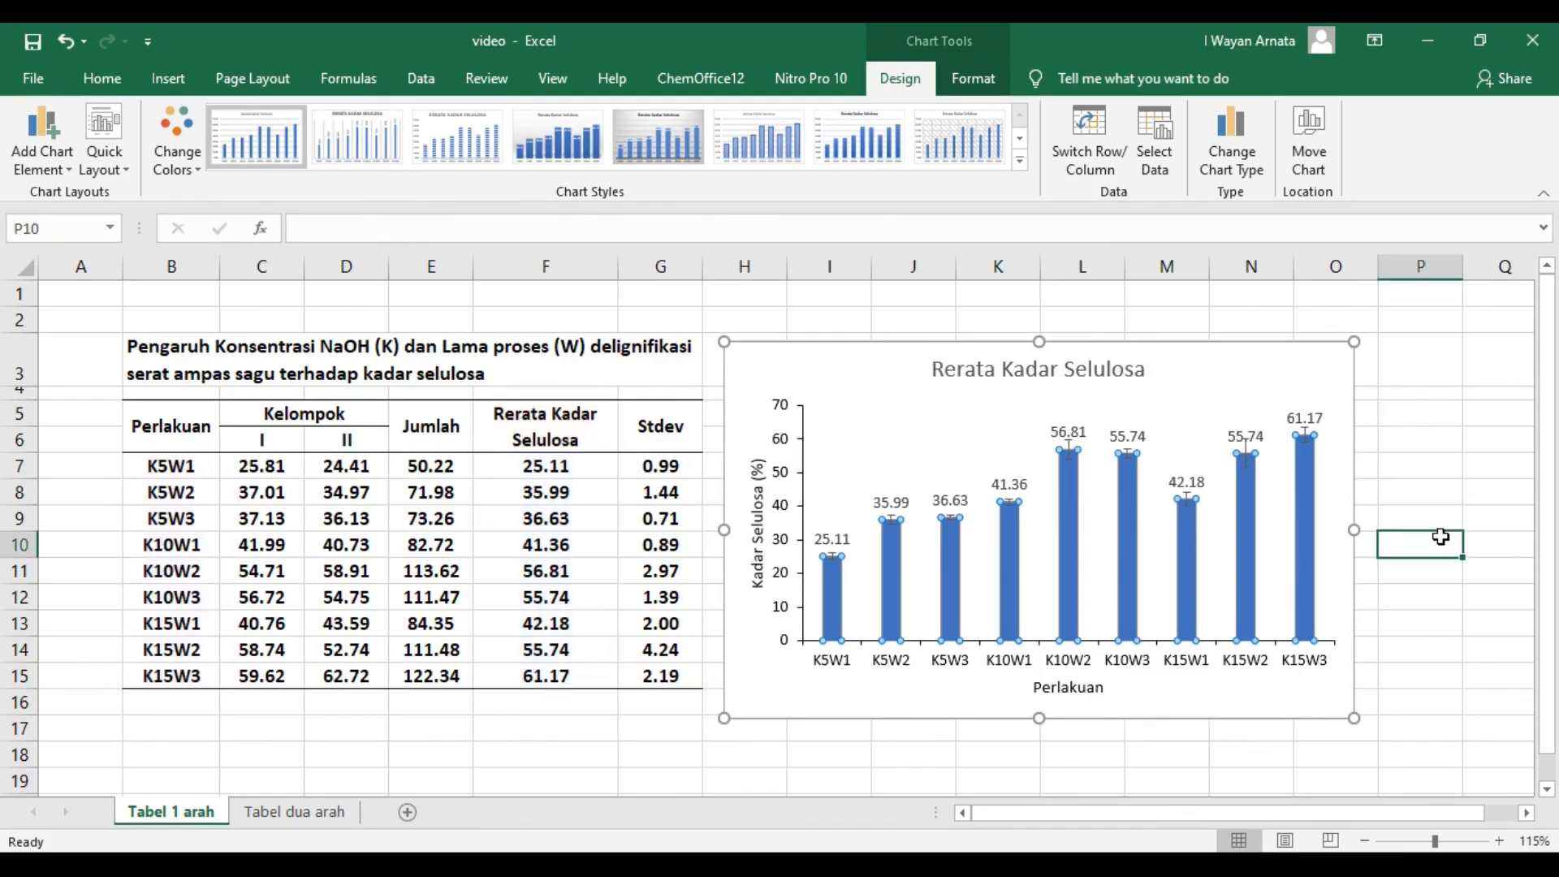
Step: Move the data labels of the K15W2 and K15W3 columns slightly upward, clear of their error bars
{"action": "left_click", "coordinate": [1240, 436]}
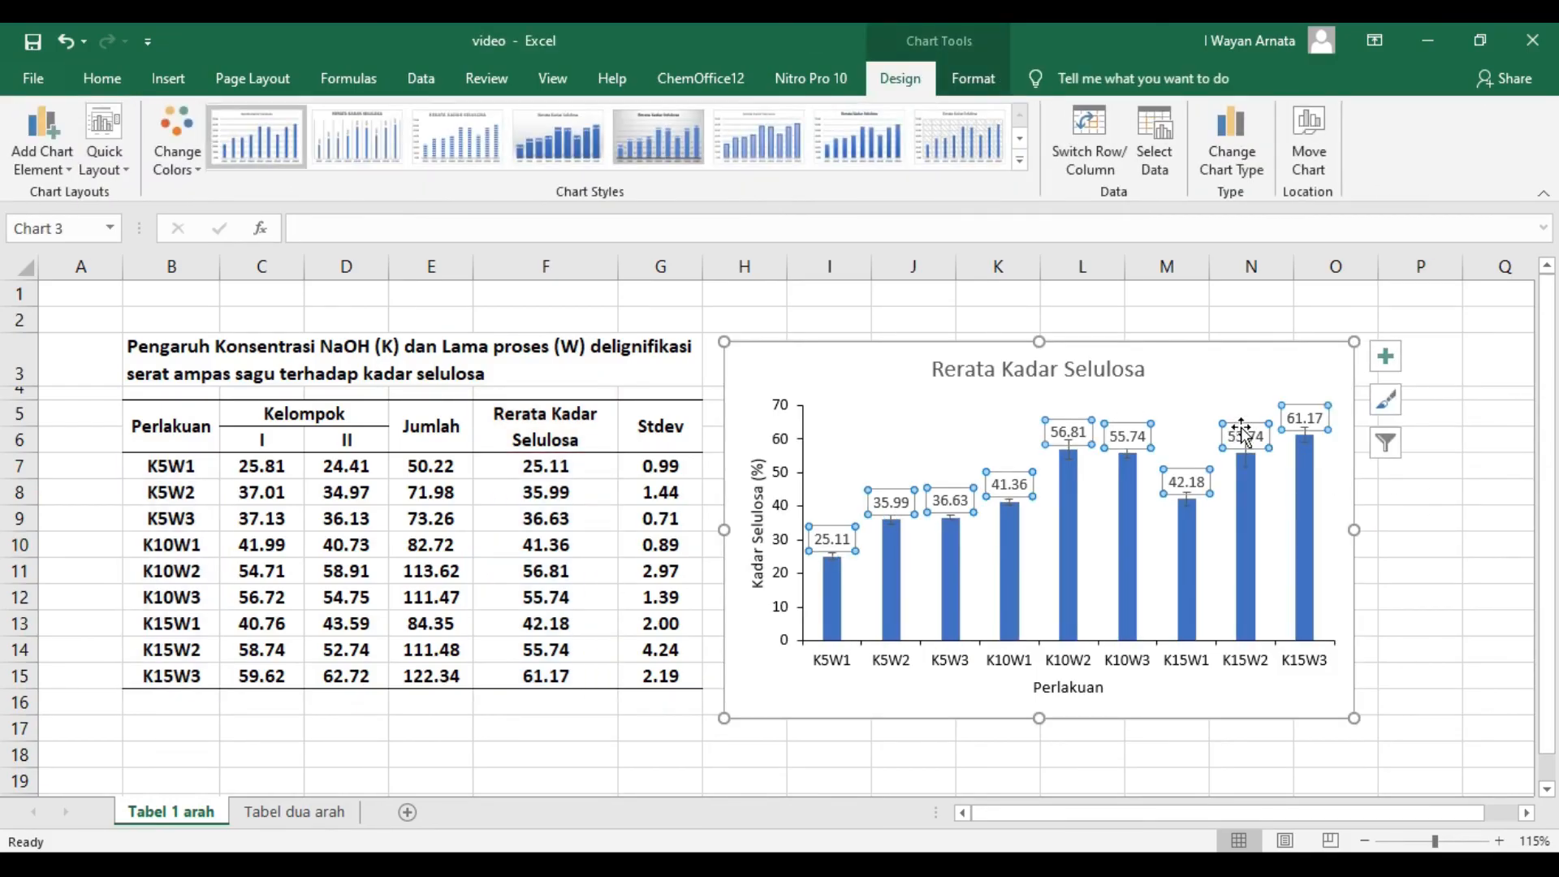
{"action": "left_click_drag", "start_coordinate": [1242, 427], "coordinate": [1310, 408]}
{"action": "left_click", "coordinate": [1309, 418]}
{"action": "left_click", "coordinate": [1310, 419]}
{"action": "left_click", "coordinate": [1309, 418]}
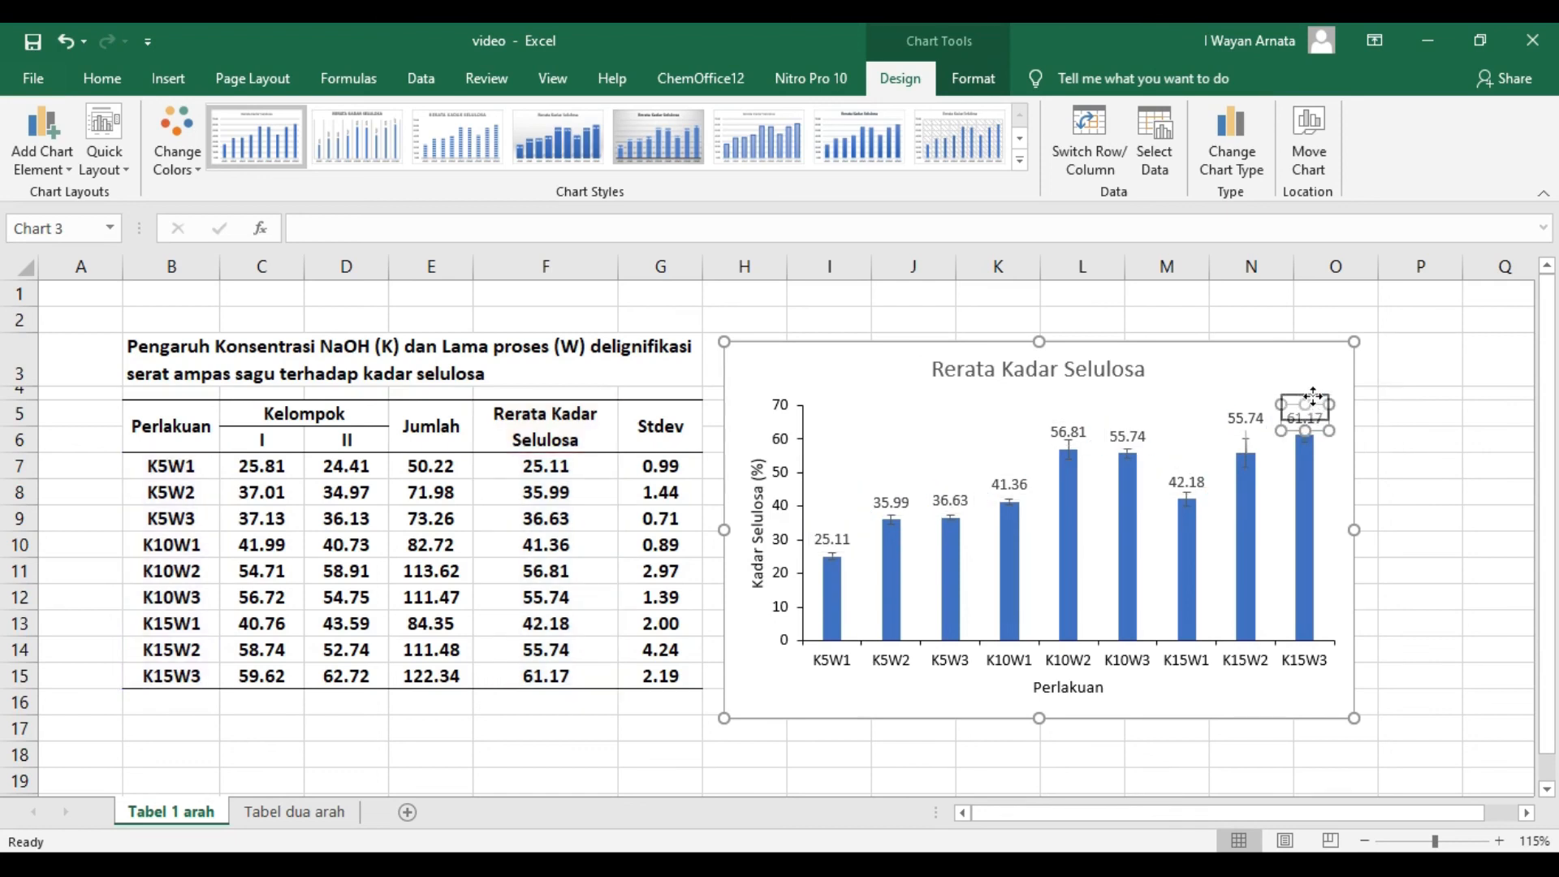
{"action": "left_click", "coordinate": [1422, 447]}
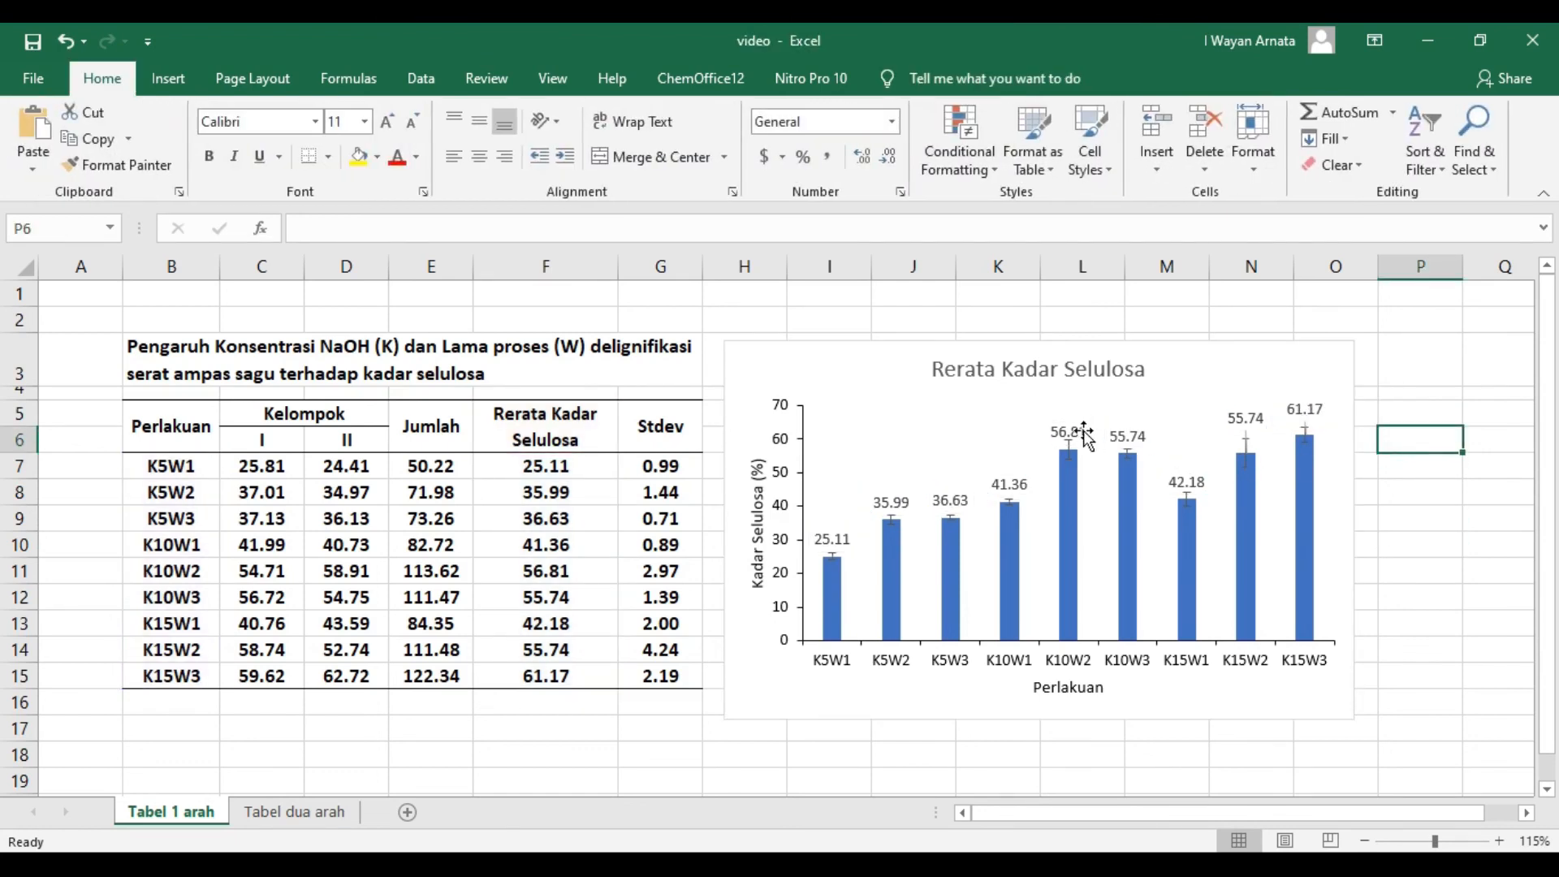
Step: Move the data label of the K10W2 column slightly upward, clear of its error bar
{"action": "left_click", "coordinate": [1076, 423]}
{"action": "left_click", "coordinate": [1076, 423]}
{"action": "left_click_drag", "start_coordinate": [1076, 423], "coordinate": [1080, 406]}
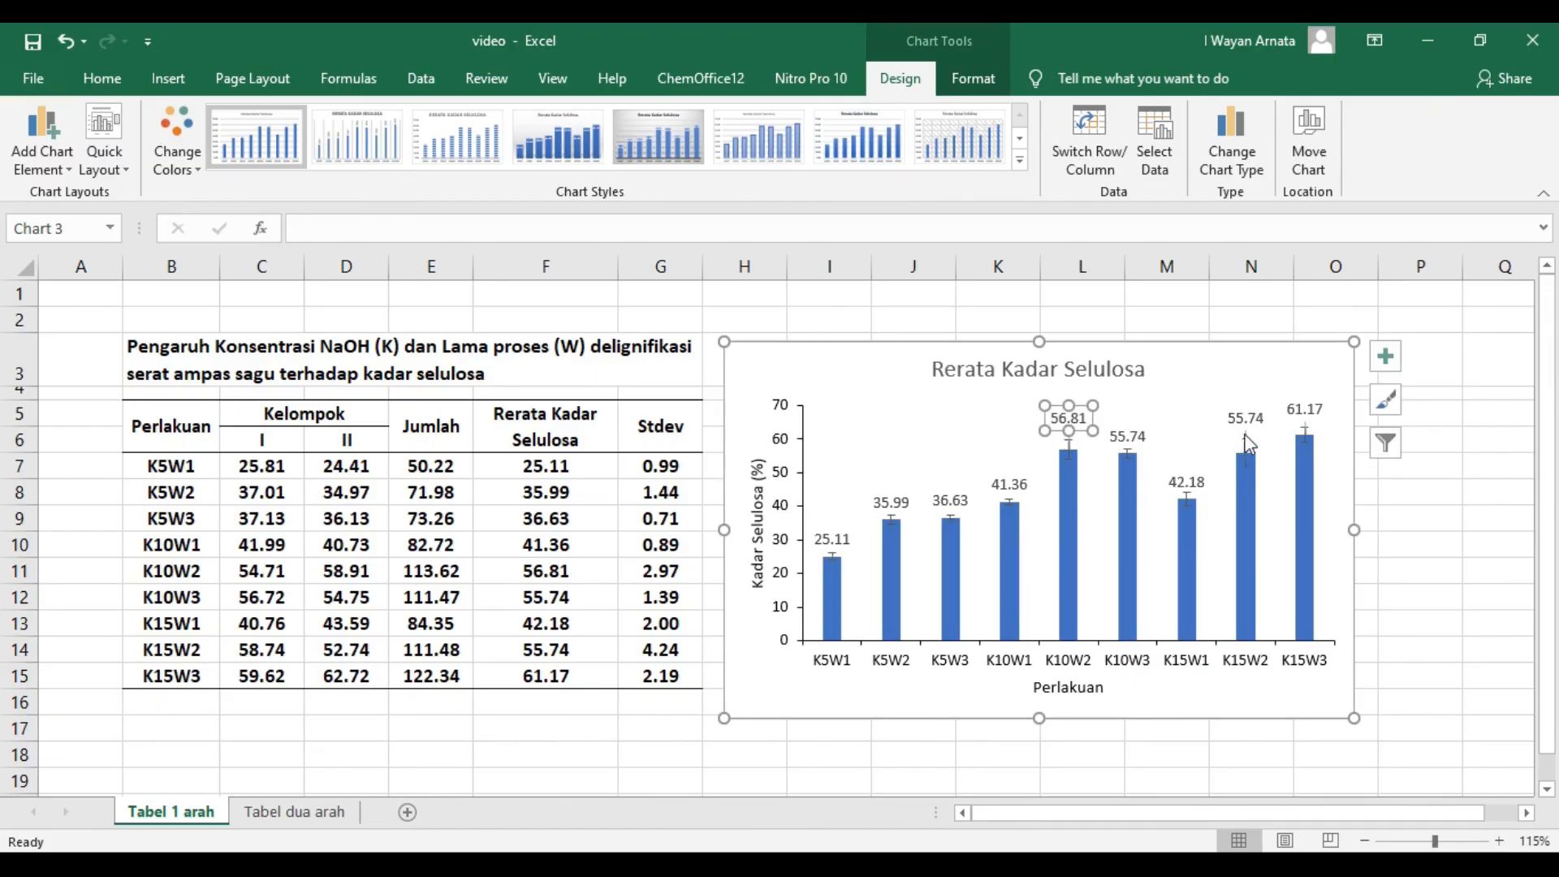
{"action": "left_click", "coordinate": [1328, 491]}
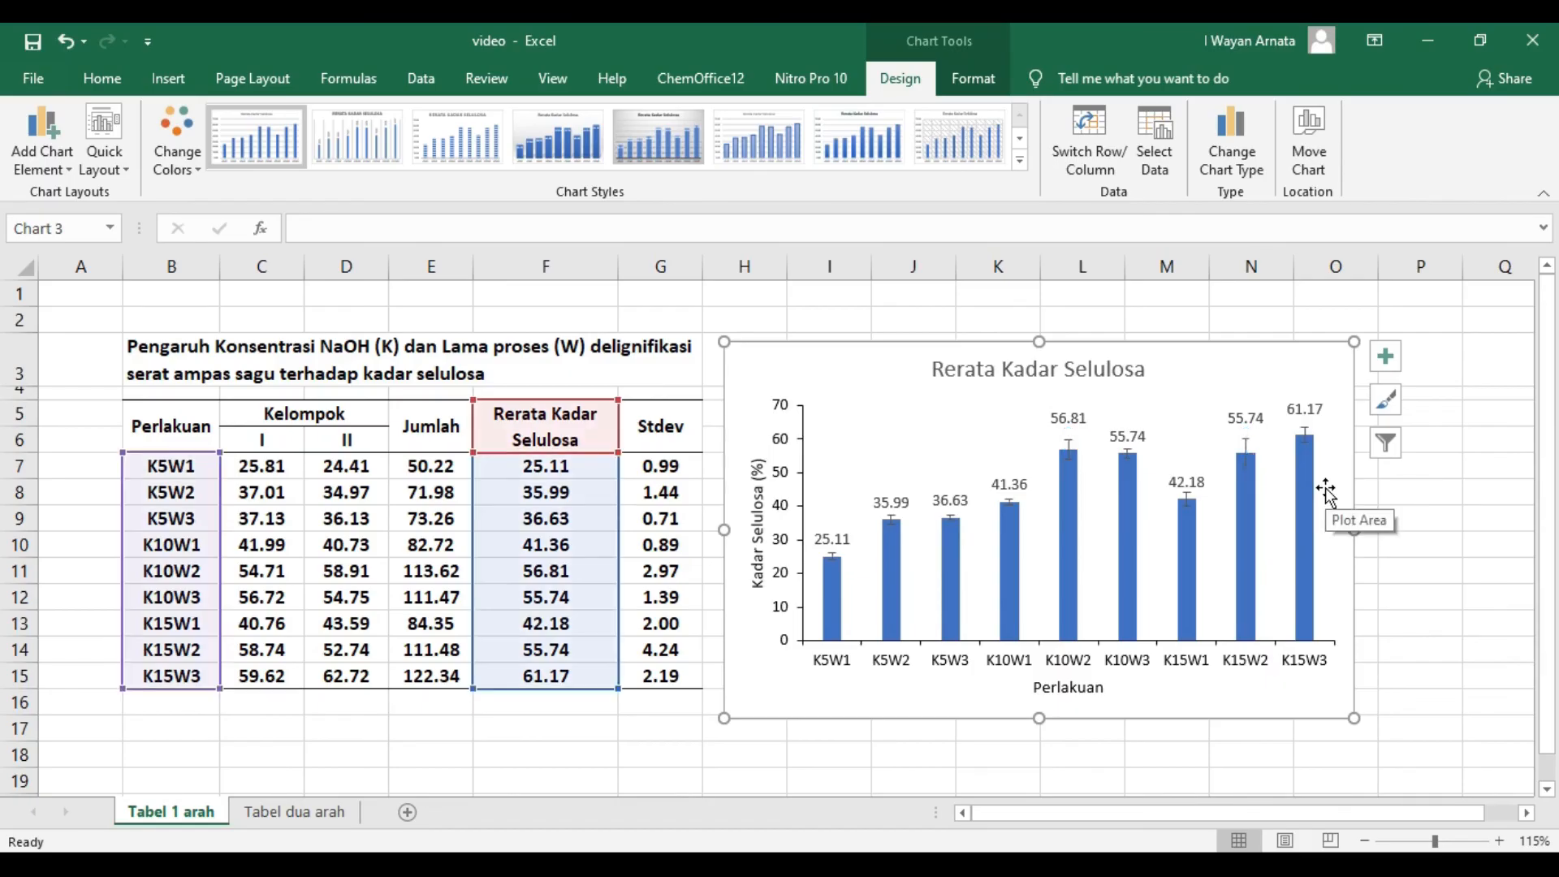
{"action": "left_click", "coordinate": [1477, 566]}
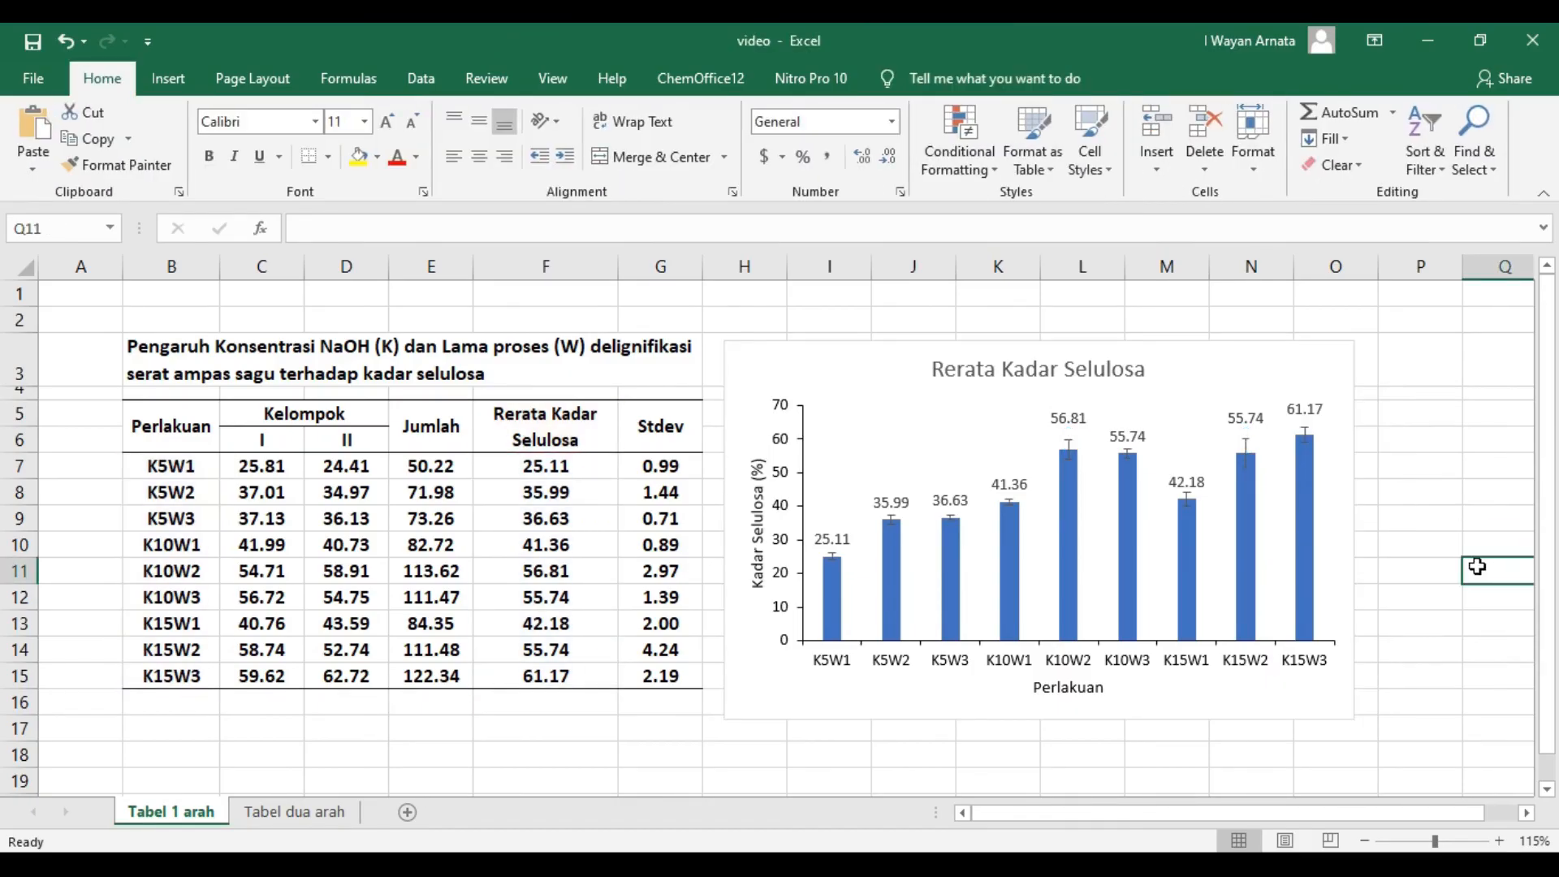
Step: Nudge the vertical axis title "Kadar Selulosa (%)" slightly farther away from the axis numbers
{"action": "left_click", "coordinate": [763, 520]}
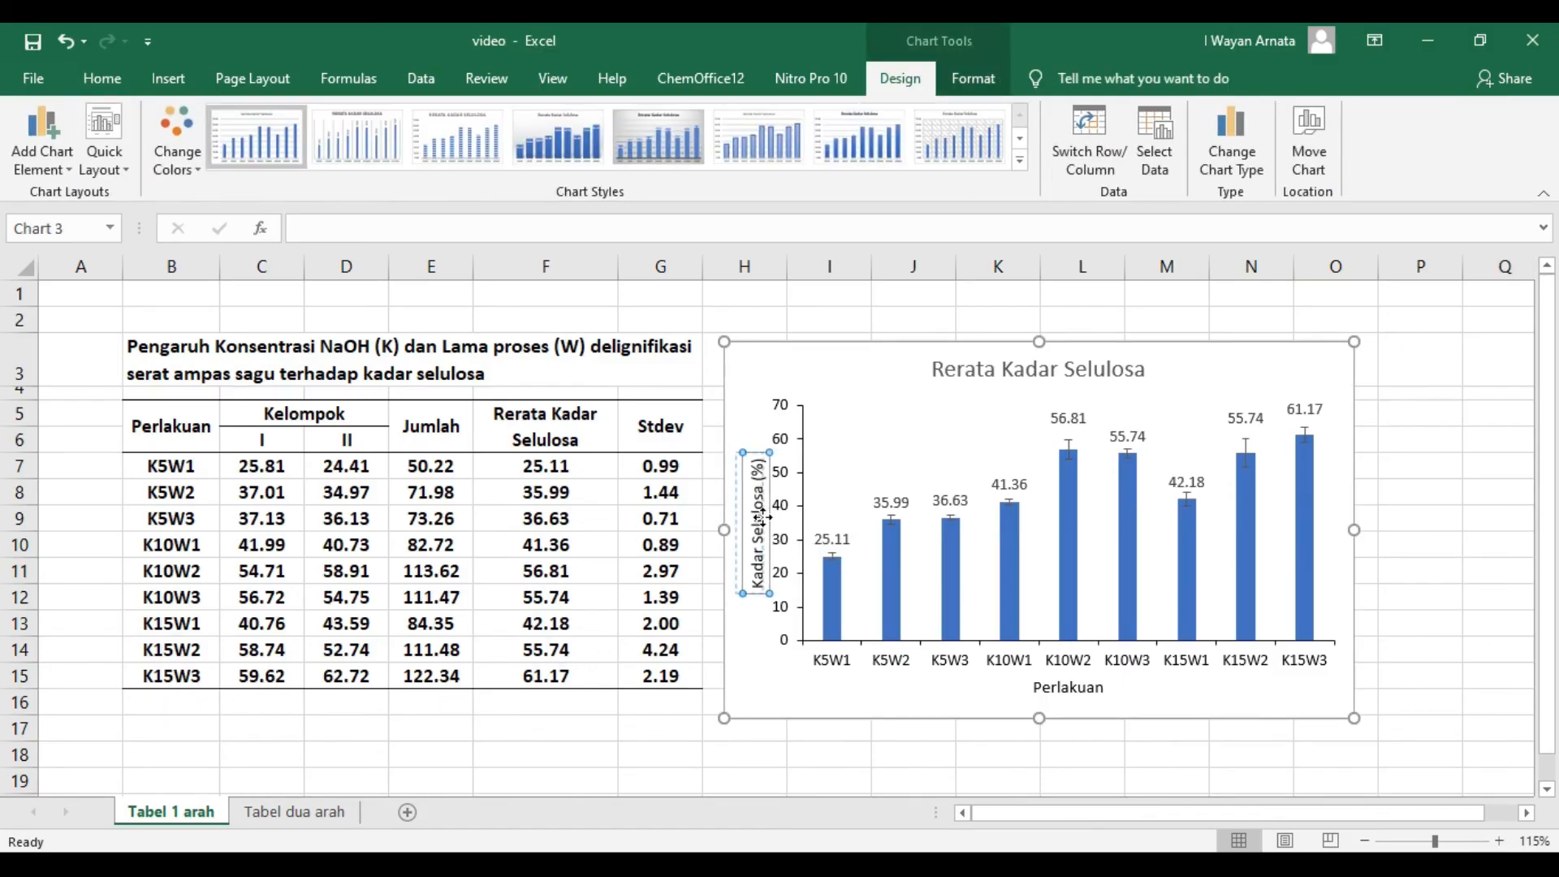
{"action": "left_click_drag", "start_coordinate": [761, 518], "coordinate": [760, 518]}
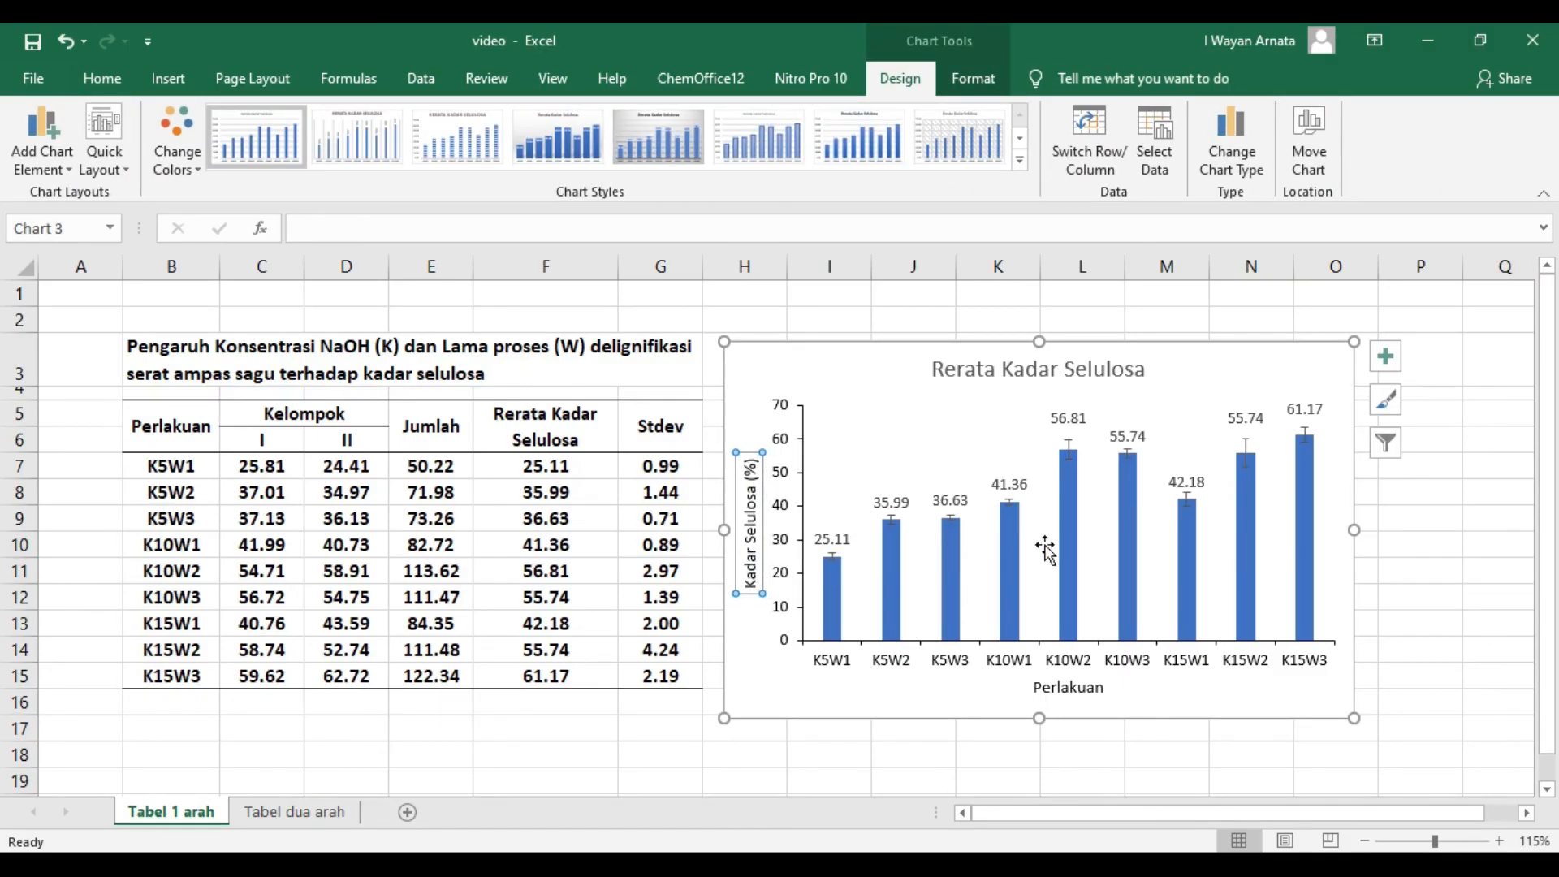
{"action": "left_click", "coordinate": [1395, 545]}
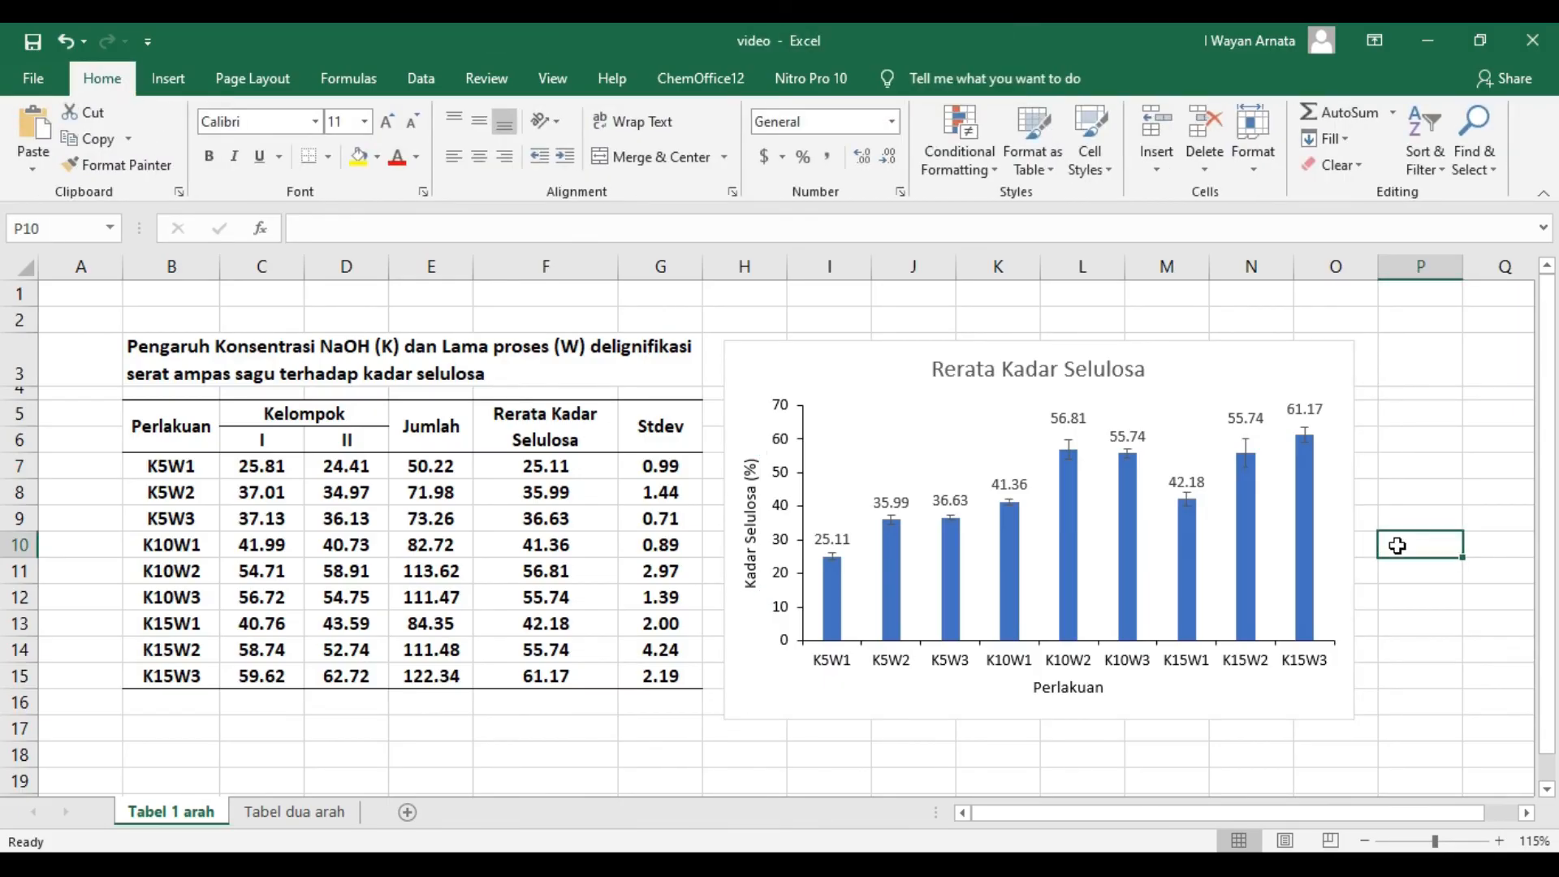